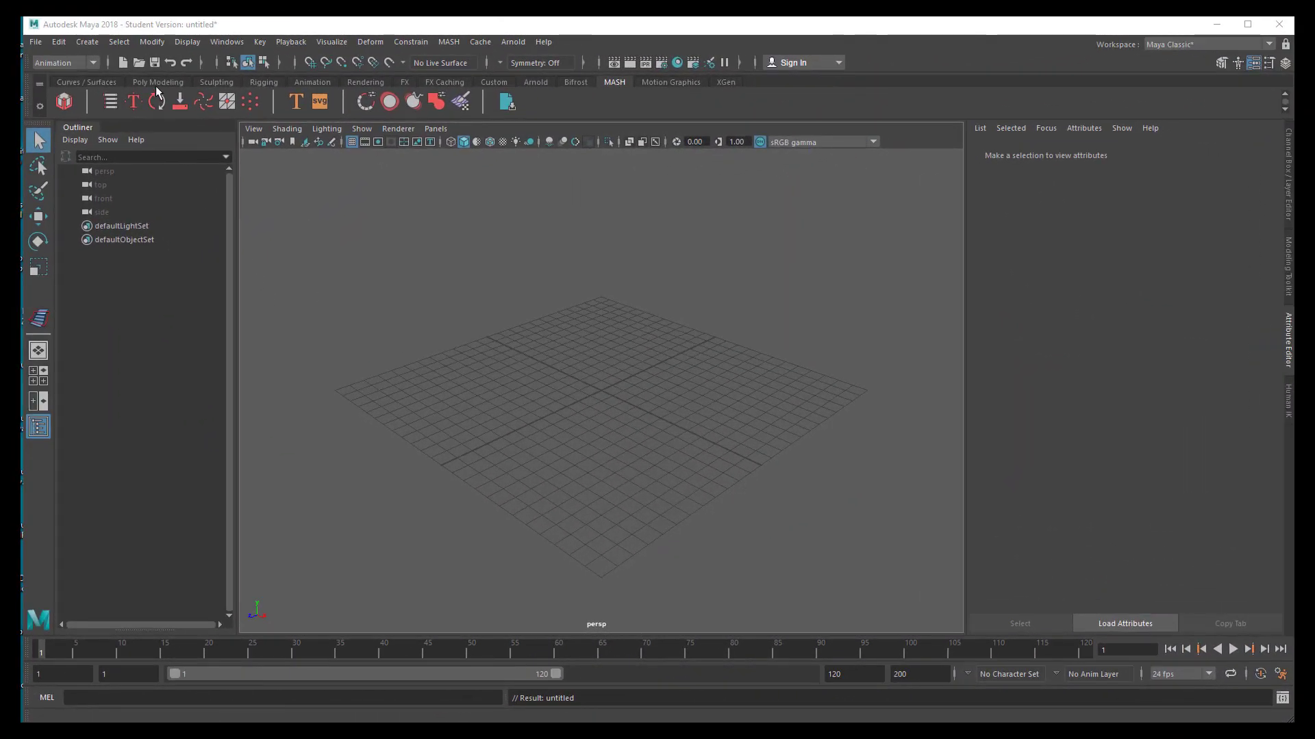
Create a polygon cube from the Poly Modeling shelf
{"action": "left_click", "coordinate": [158, 83]}
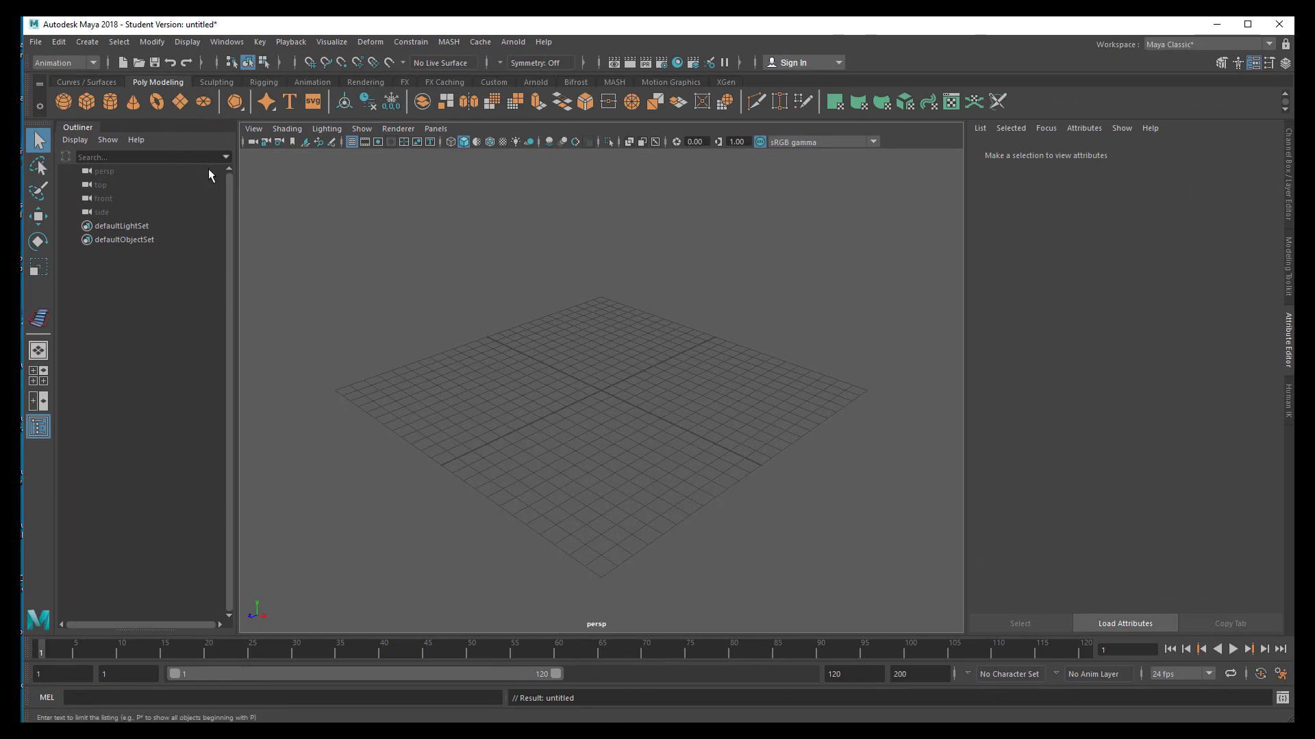
{"action": "left_click", "coordinate": [86, 101]}
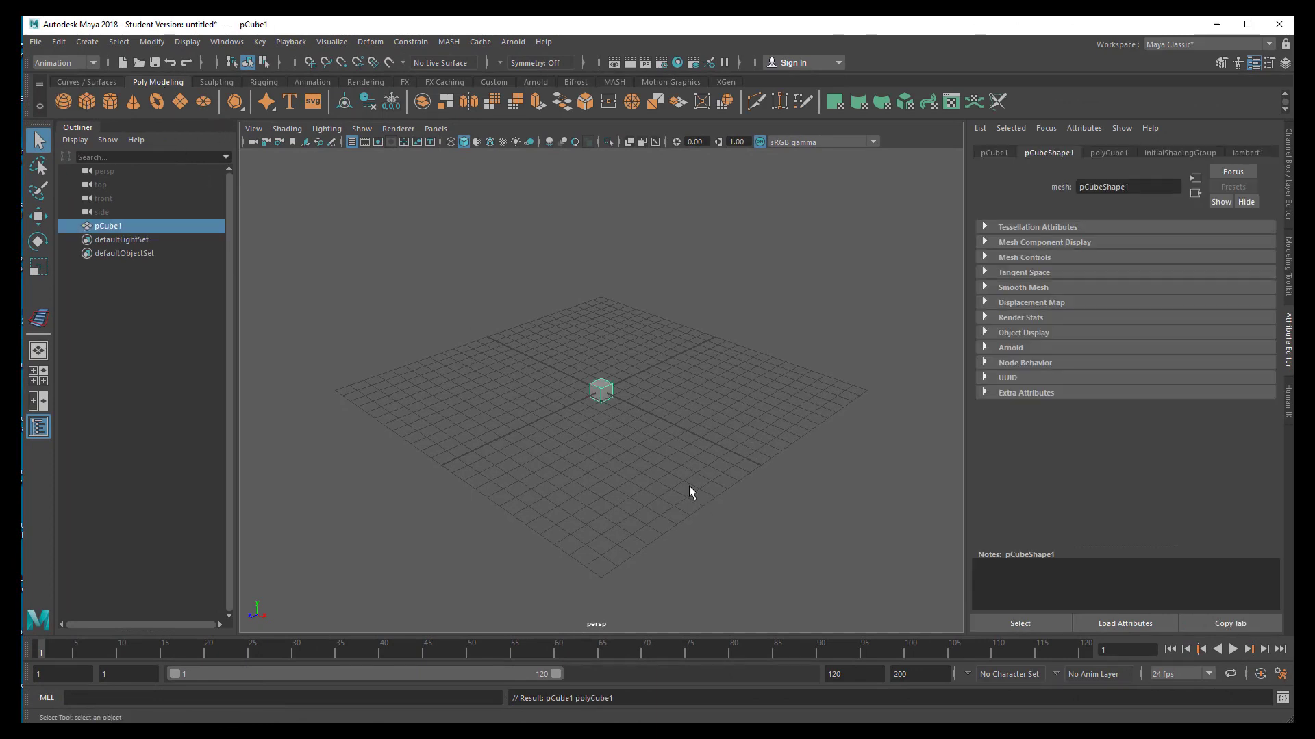
{"action": "scroll", "coordinate": [883, 429], "scroll_direction": "up", "scroll_amount": 3}
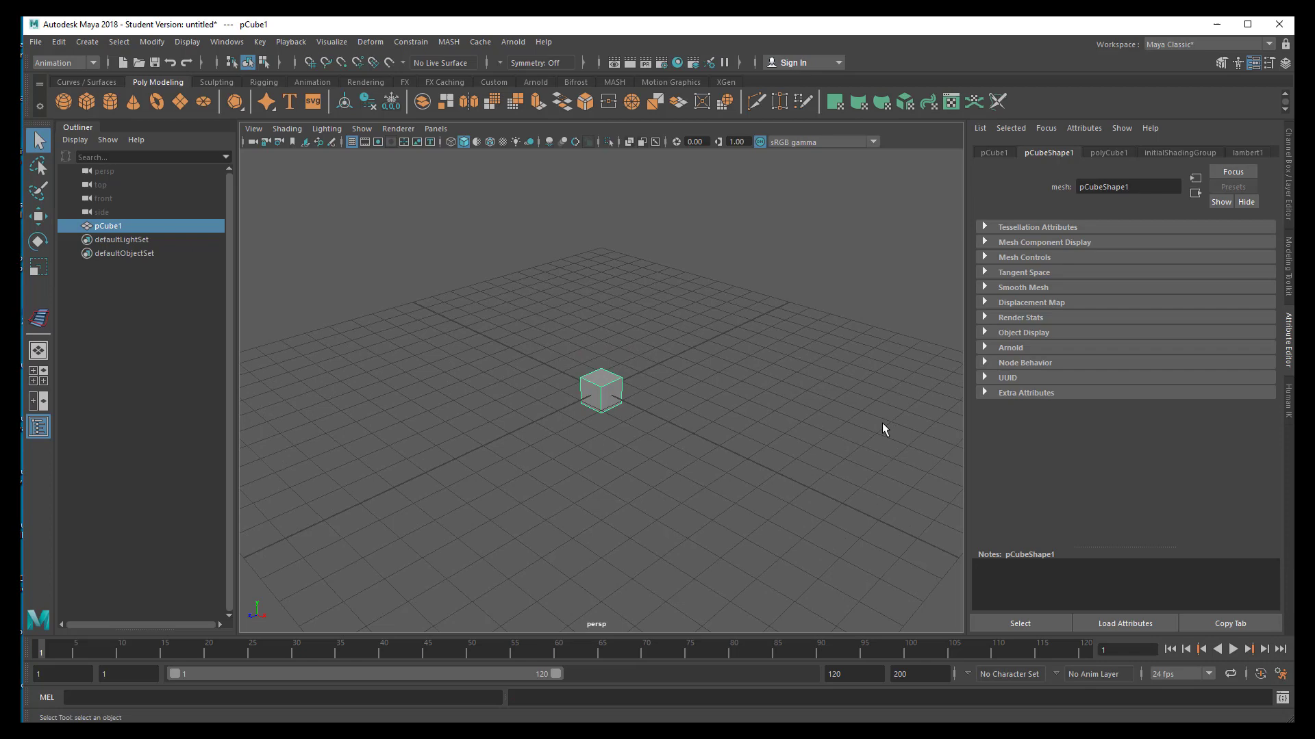
Scale the cube along Z to about 0.258 into a thin slab and frame it
{"action": "key", "text": "r"}
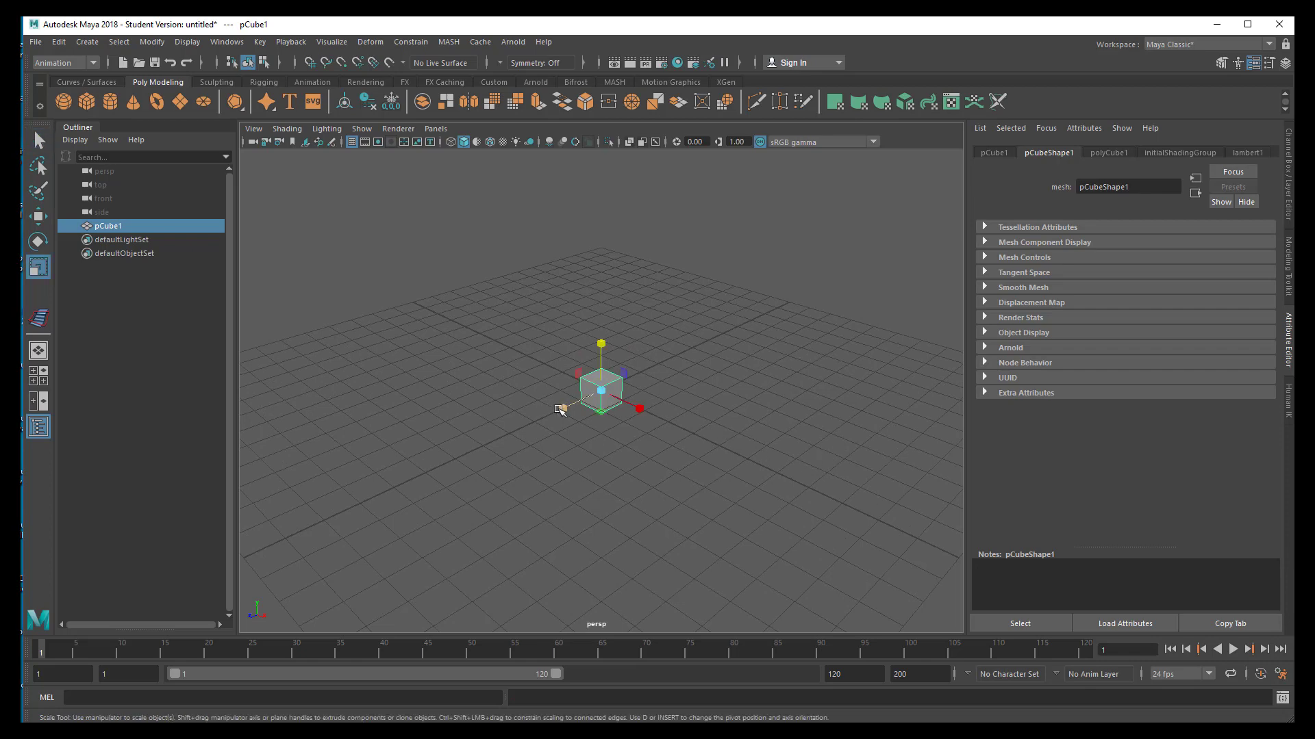
{"action": "left_click_drag", "start_coordinate": [561, 409], "coordinate": [599, 400]}
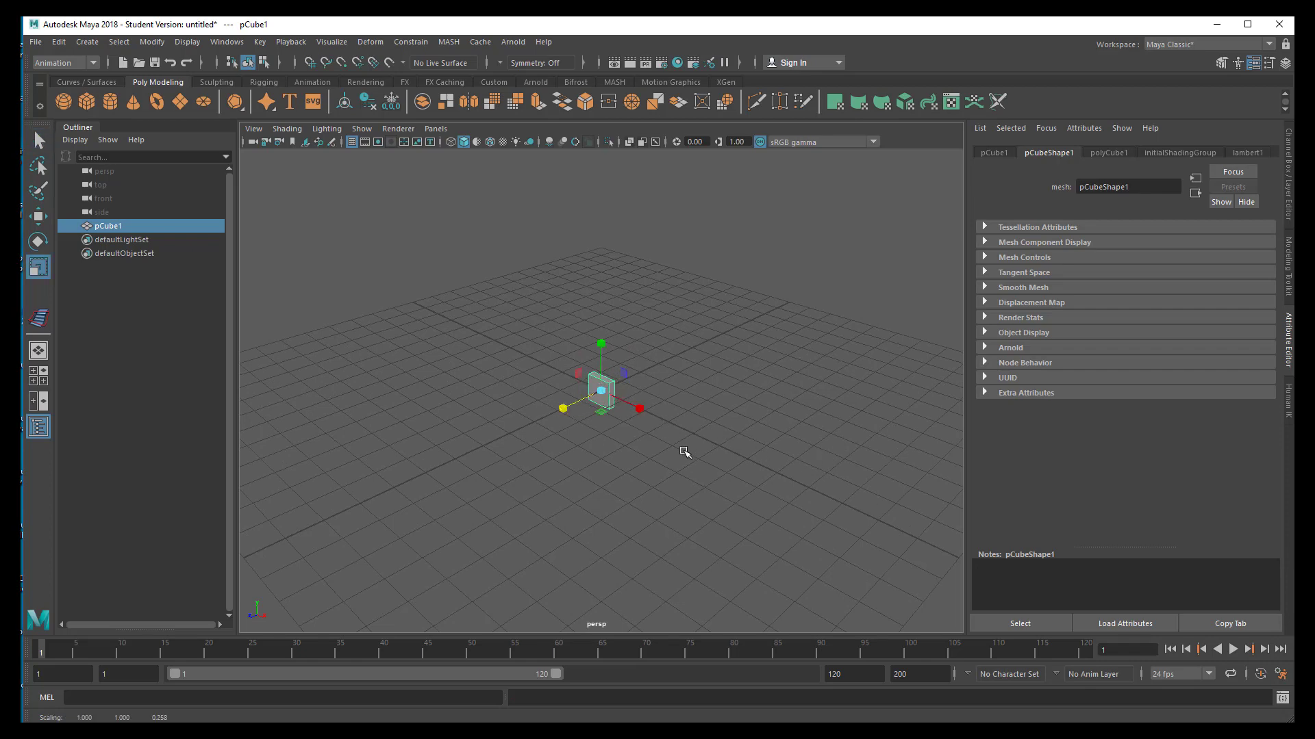
{"action": "key", "text": "f"}
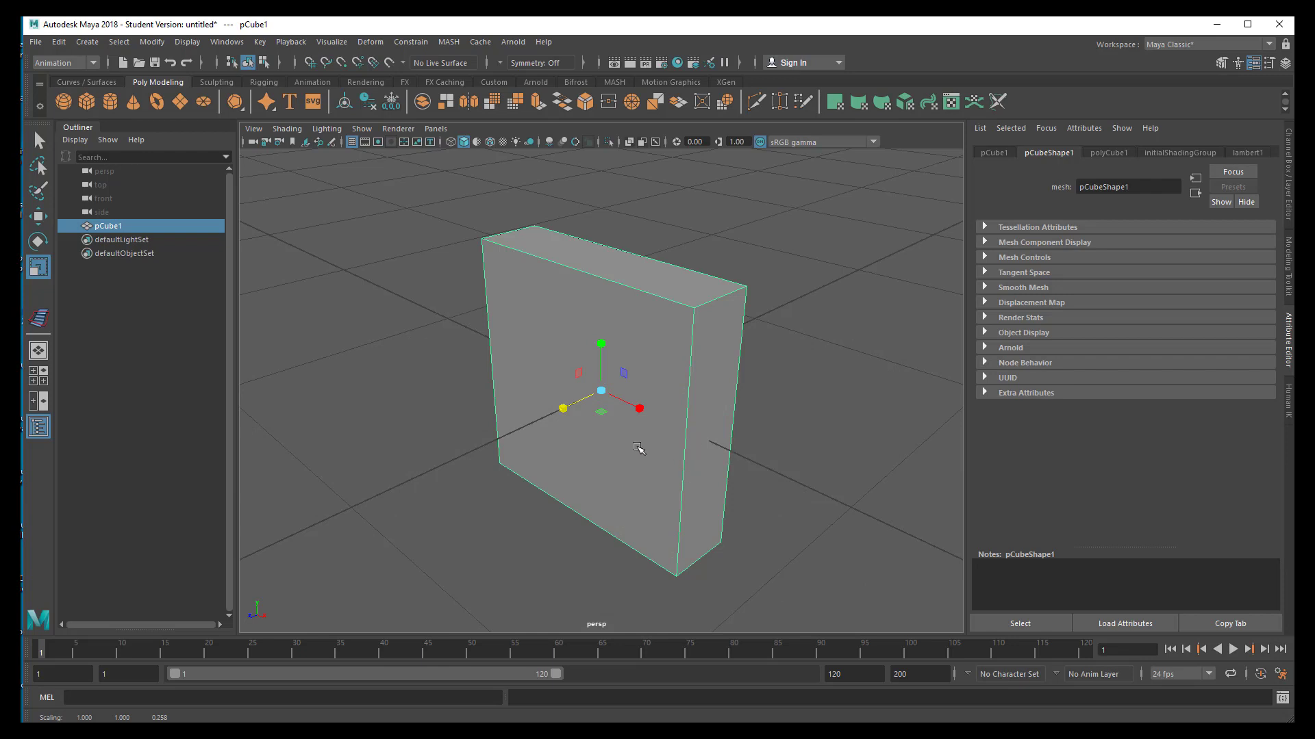
{"action": "mouse_move", "coordinate": [639, 449]}
{"action": "left_mouse_down", "text": "alt"}
{"action": "mouse_move", "coordinate": [651, 455]}
{"action": "mouse_move", "coordinate": [639, 449]}
{"action": "left_mouse_up", "text": "alt"}
{"action": "right_click_drag", "start_coordinate": [671, 341], "coordinate": [684, 690]}
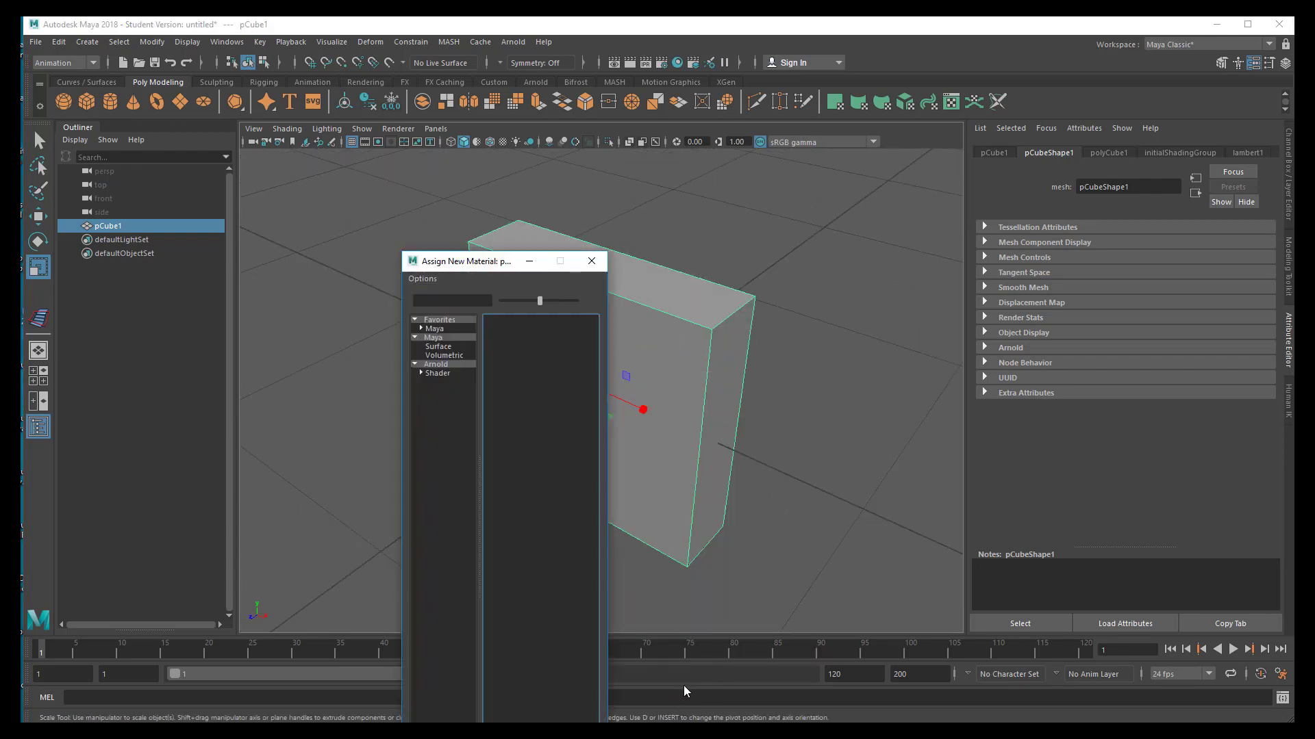
Assign the slab a new Arnold aiStandardSurface material with a pink base colour
{"action": "left_click", "coordinate": [441, 364]}
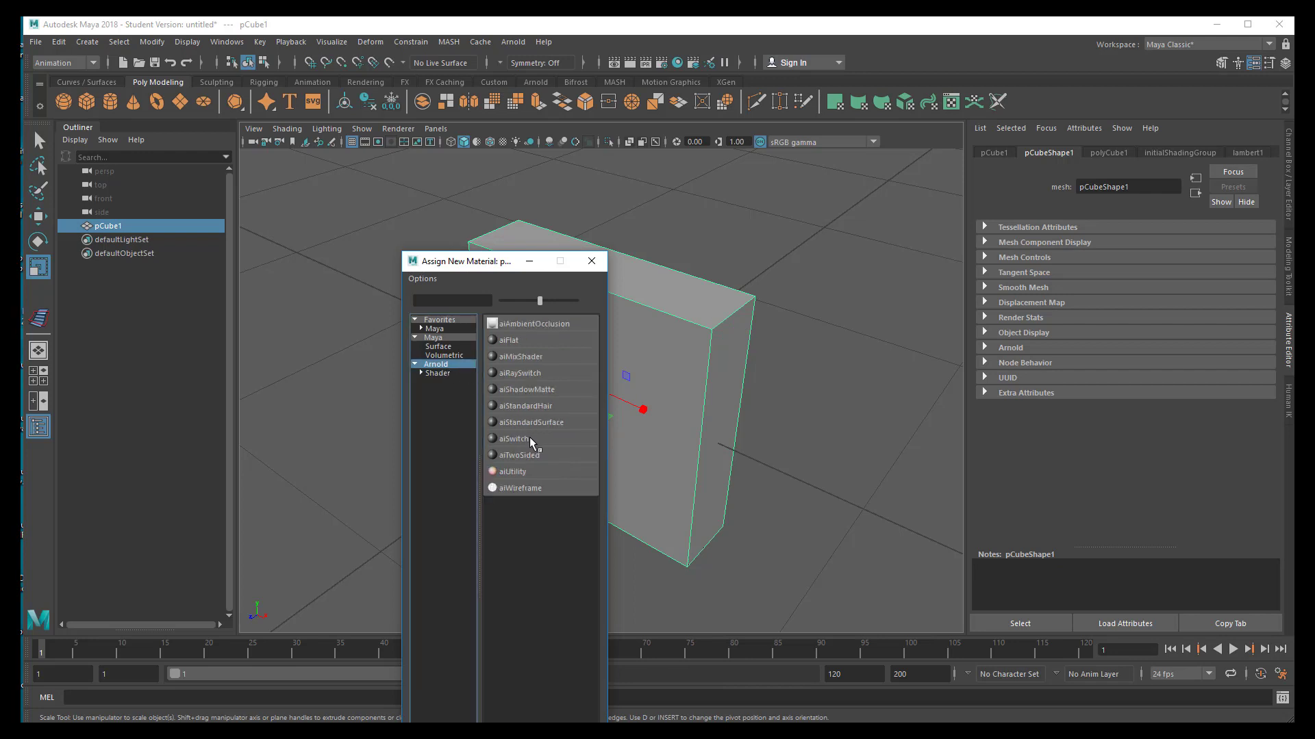
{"action": "left_click", "coordinate": [536, 423]}
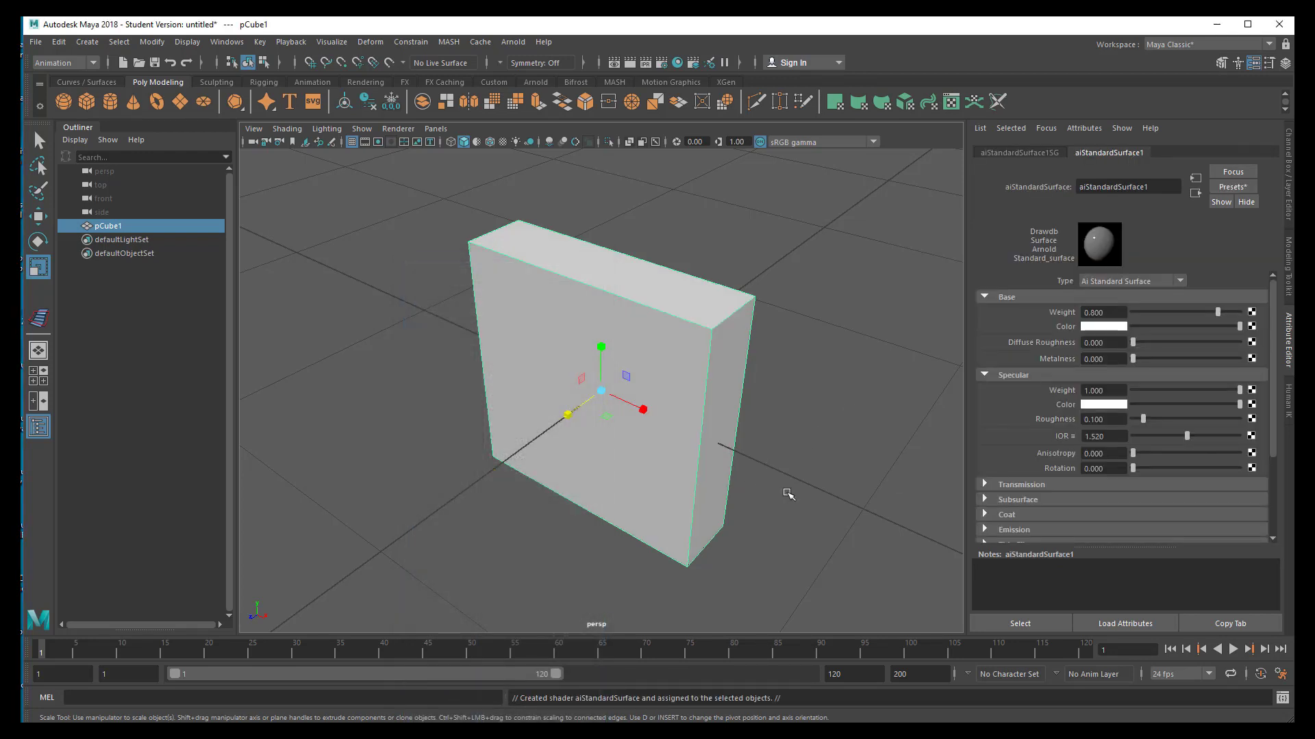
{"action": "left_click", "coordinate": [1104, 326]}
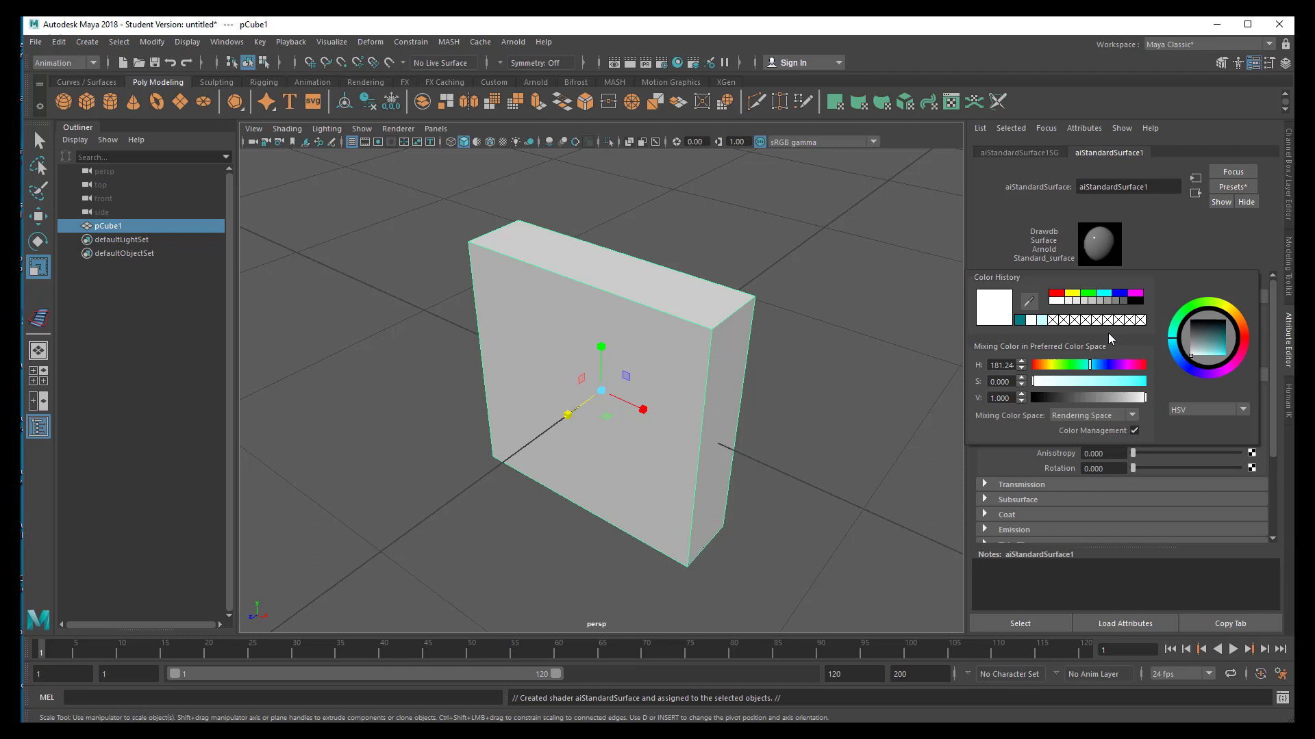
{"action": "mouse_move", "coordinate": [1244, 340]}
{"action": "left_mouse_down"}
{"action": "mouse_move", "coordinate": [1210, 356]}
{"action": "mouse_move", "coordinate": [1245, 350]}
{"action": "mouse_move", "coordinate": [1243, 365]}
{"action": "mouse_move", "coordinate": [1245, 327]}
{"action": "mouse_move", "coordinate": [1244, 353]}
{"action": "left_mouse_up"}
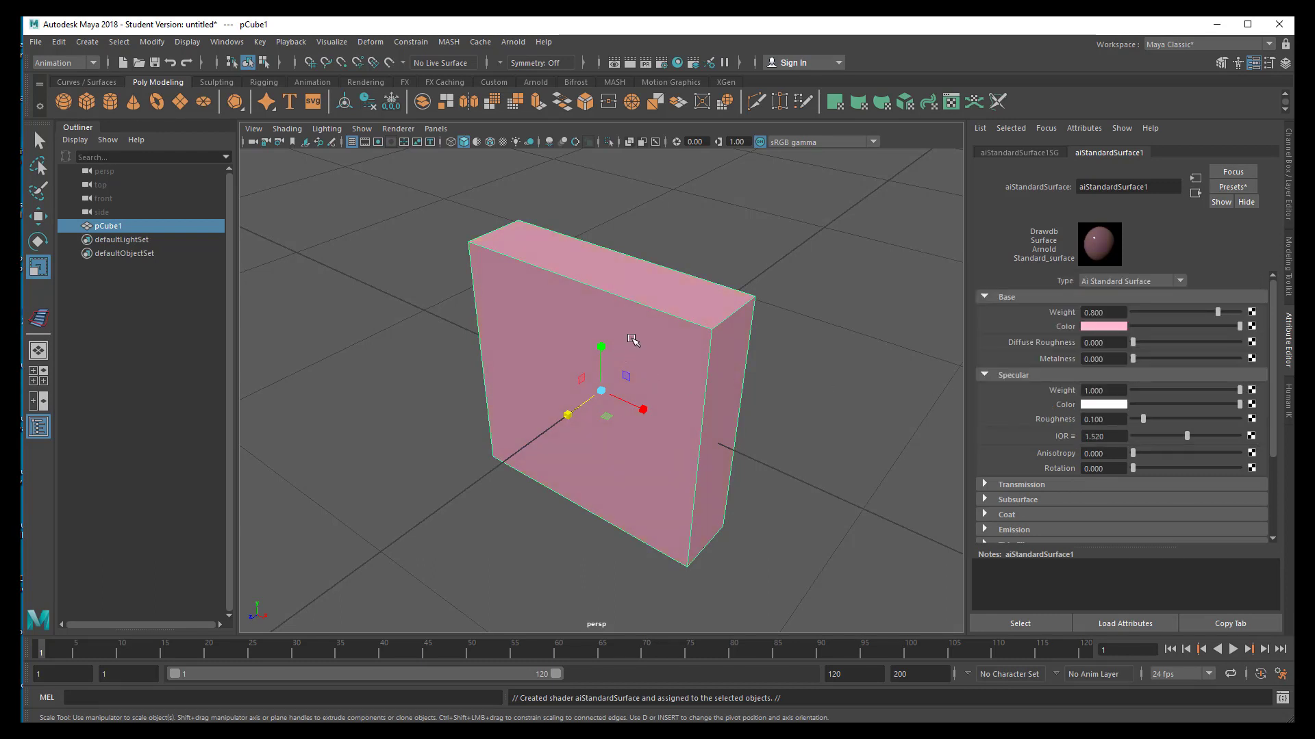
Select the slab's front face and assign it a new aiStandardSurface material
{"action": "right_click_drag", "start_coordinate": [630, 335], "coordinate": [632, 370]}
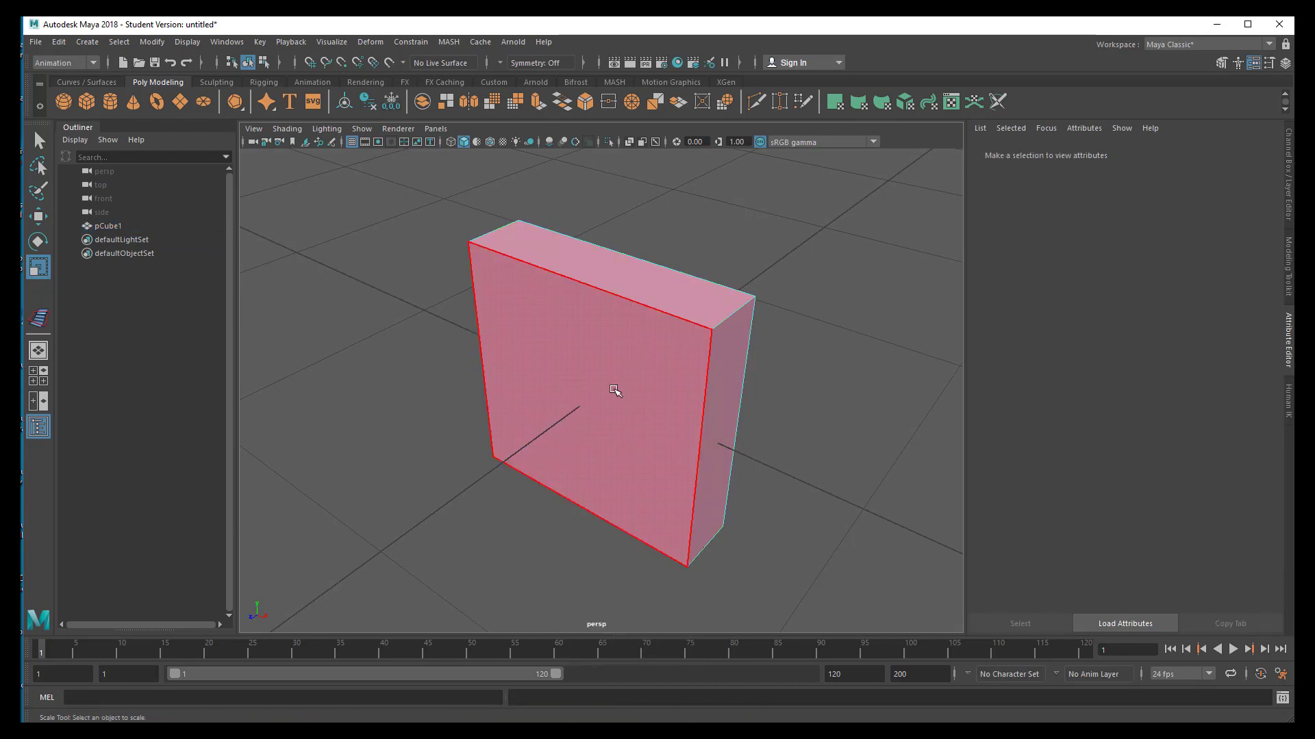
{"action": "left_click", "coordinate": [618, 388]}
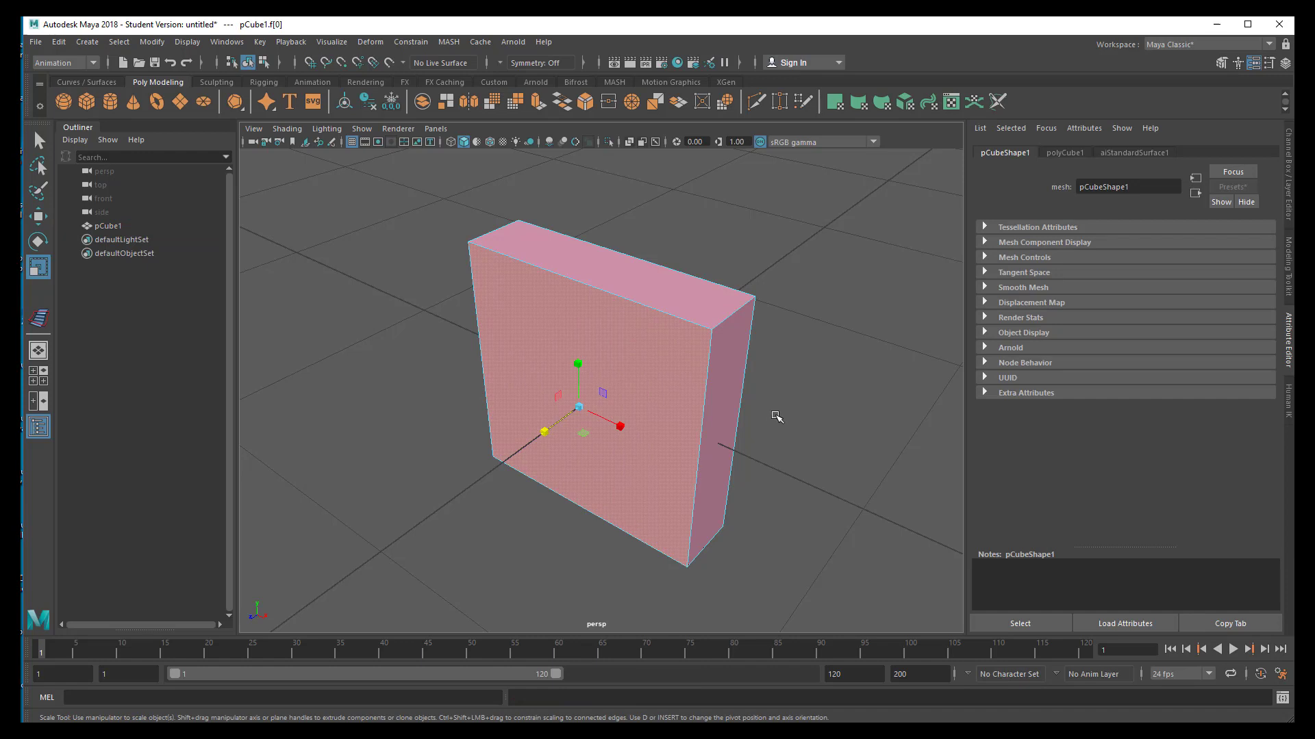
{"action": "right_click_drag", "start_coordinate": [638, 345], "coordinate": [662, 694]}
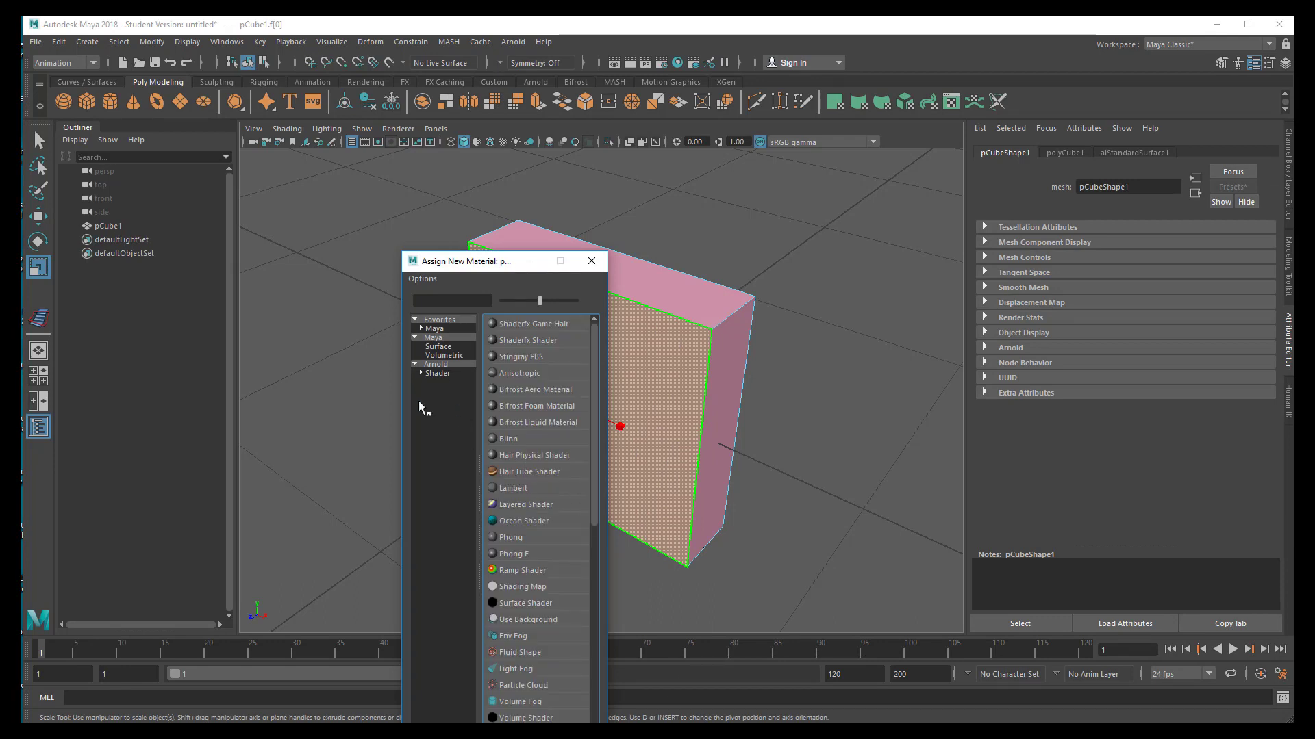
{"action": "left_click", "coordinate": [435, 365]}
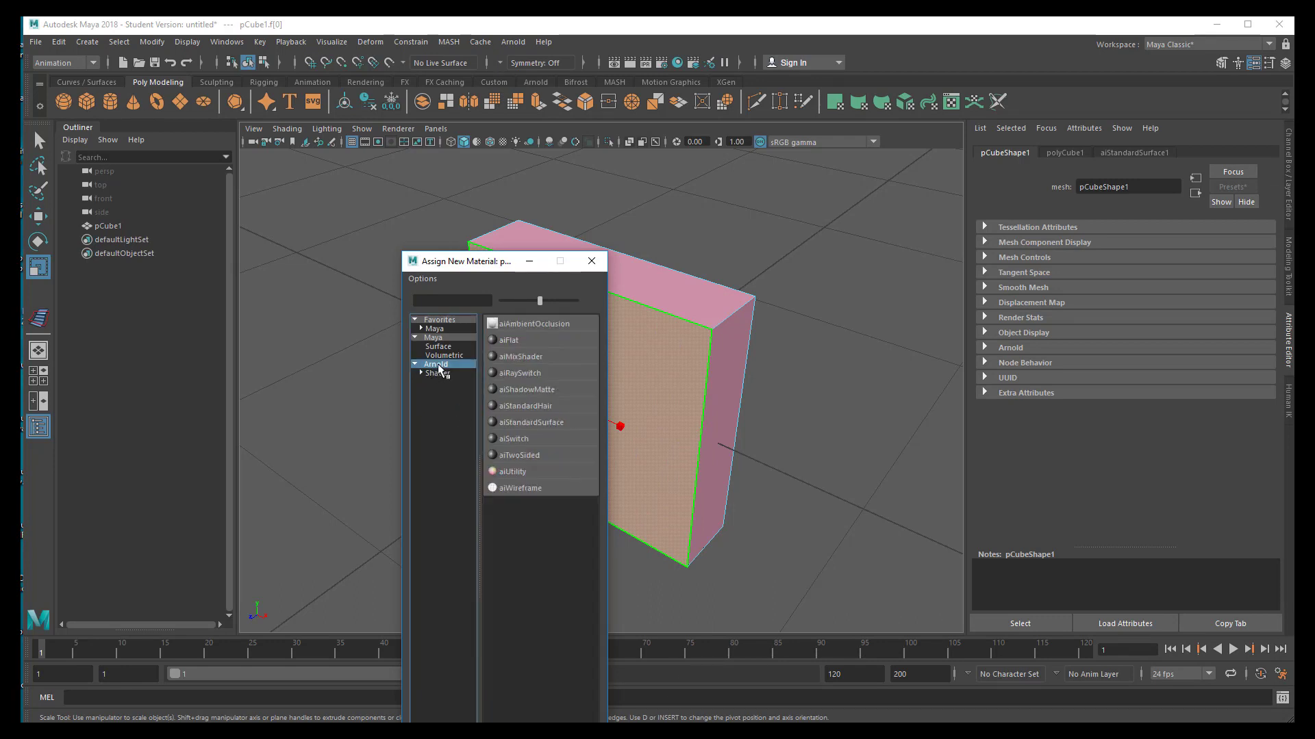
{"action": "left_click", "coordinate": [533, 425]}
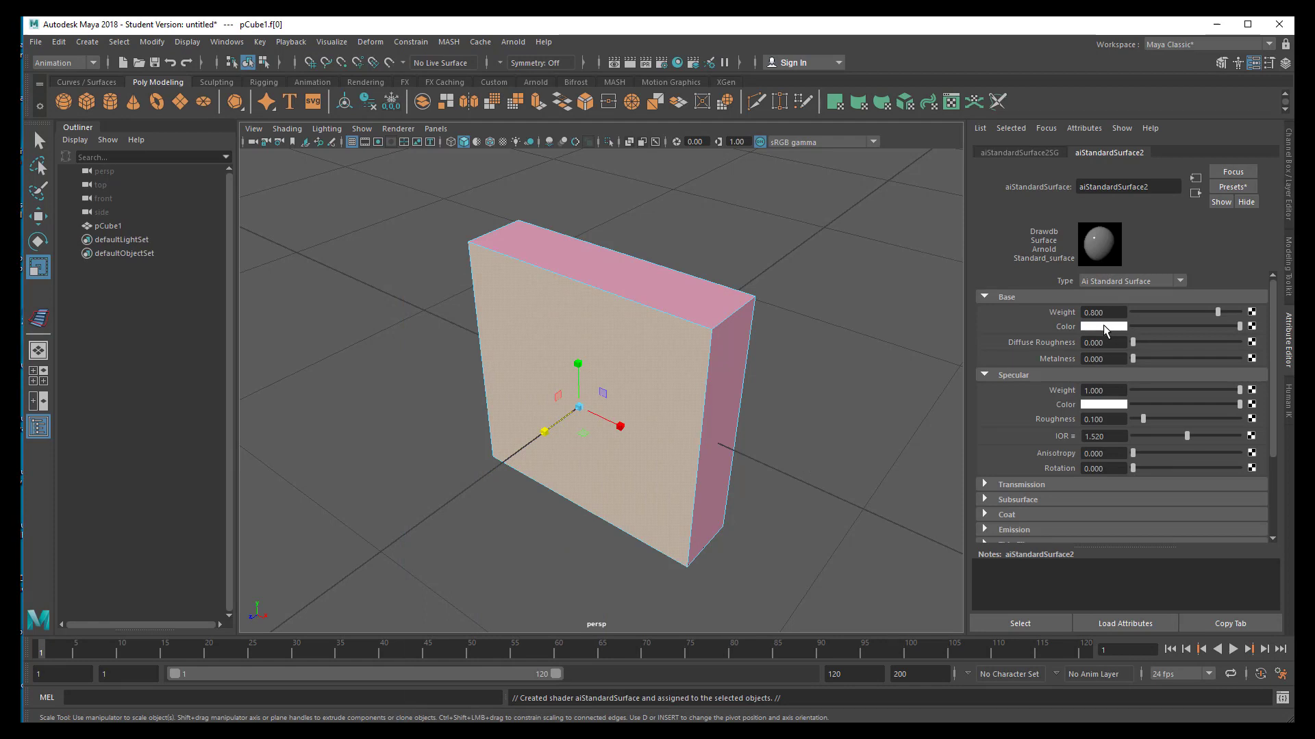
Set the front face material's base colour to purple and return to Object Mode
{"action": "left_click", "coordinate": [1103, 327]}
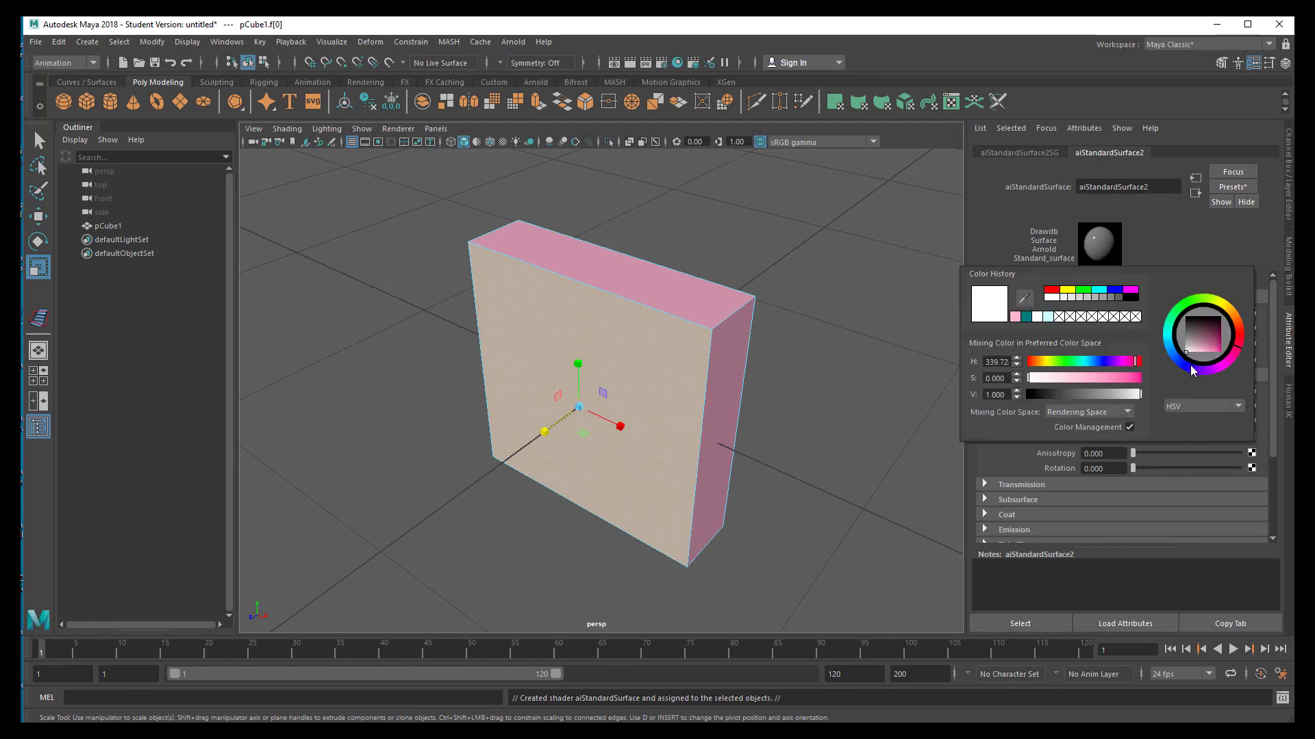
{"action": "left_click_drag", "start_coordinate": [1192, 370], "coordinate": [1233, 368]}
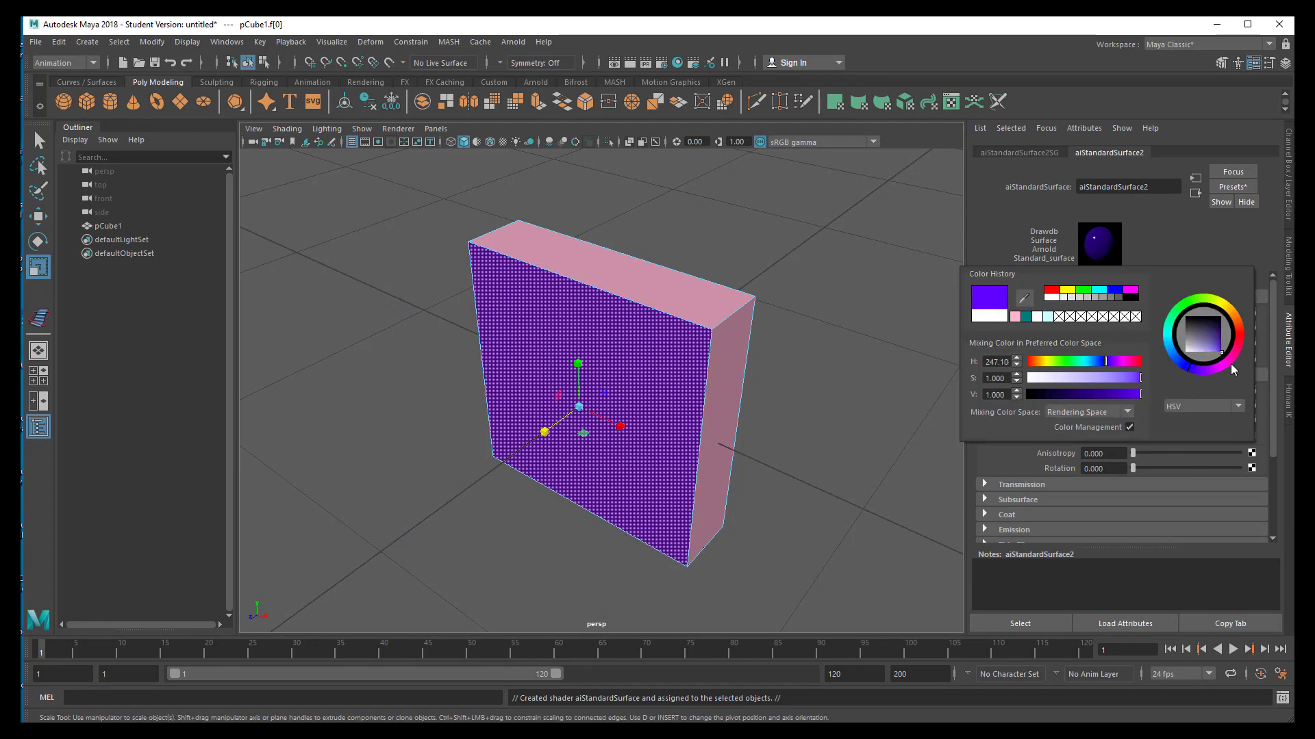
{"action": "right_click_drag", "start_coordinate": [669, 373], "coordinate": [727, 333]}
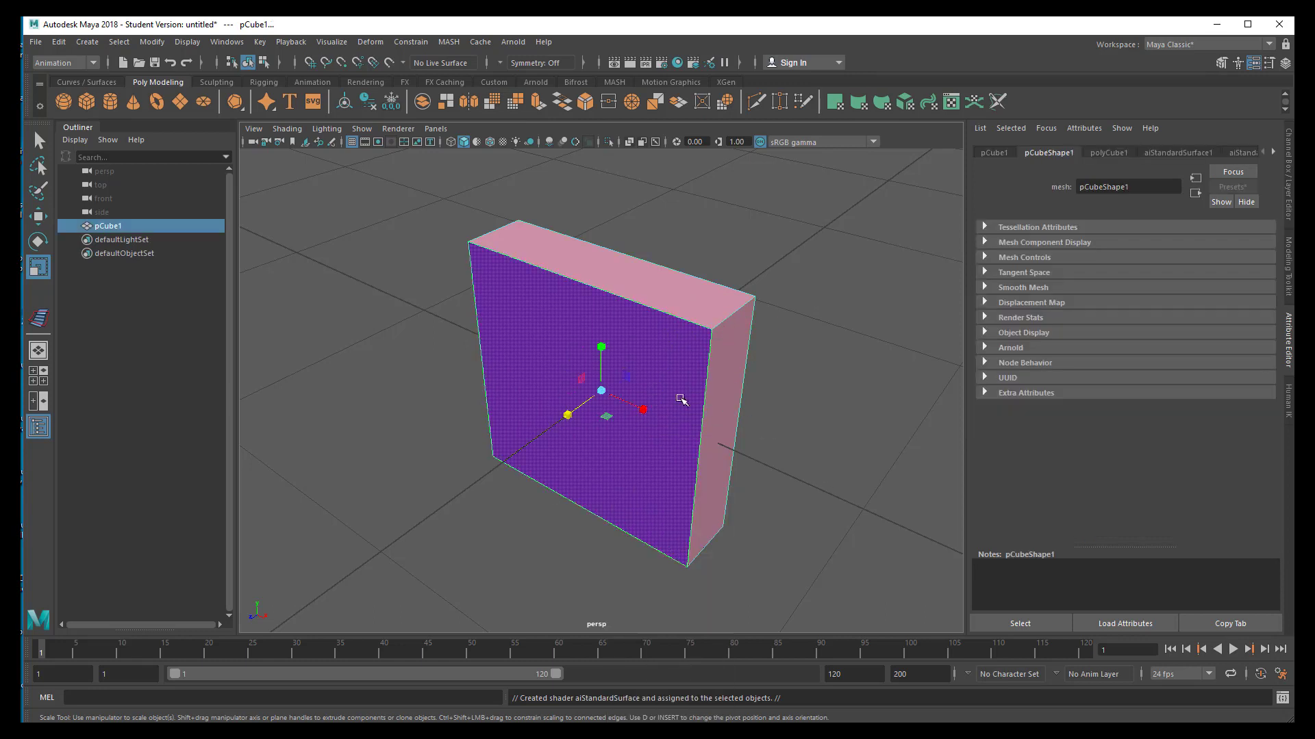
{"action": "right_click_drag", "start_coordinate": [669, 364], "coordinate": [714, 331]}
Orbit around the slab to inspect its purple front and pink sides, then select it with the Select tool
{"action": "left_click", "coordinate": [769, 475]}
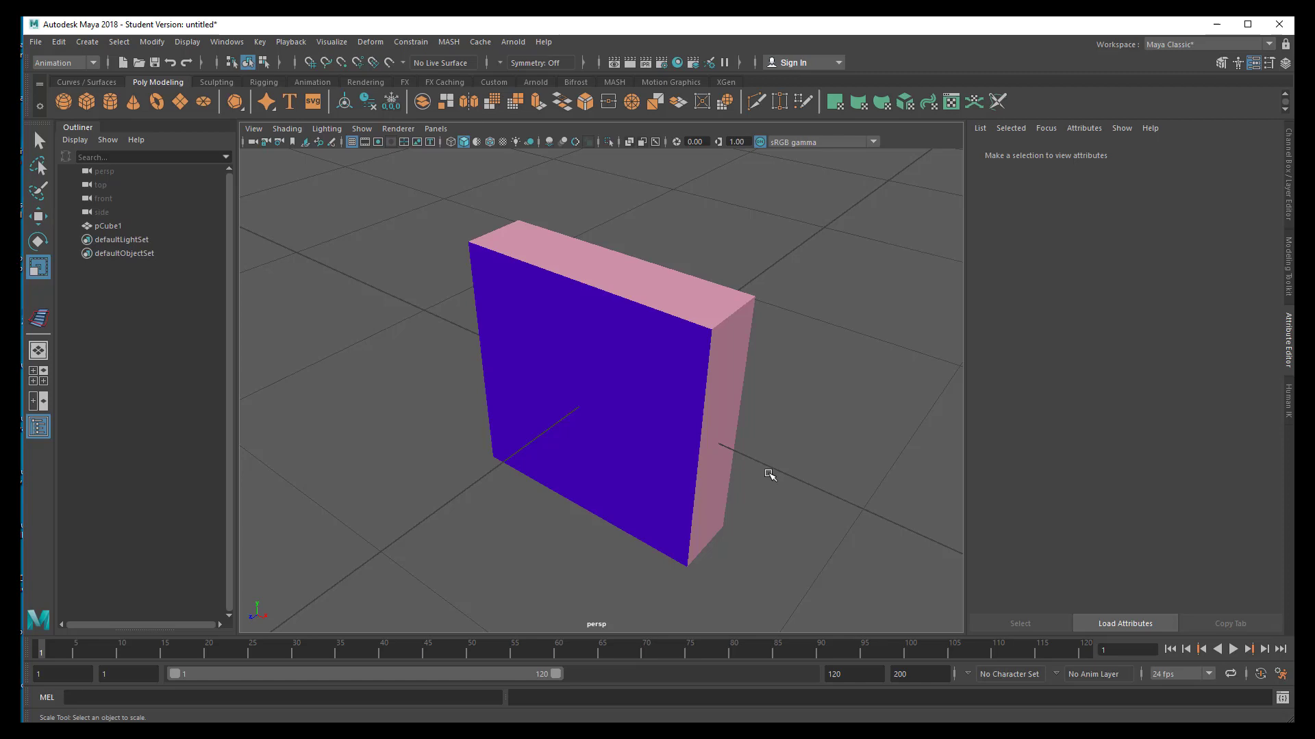
{"action": "mouse_move", "coordinate": [769, 475]}
{"action": "left_mouse_down", "text": "alt"}
{"action": "mouse_move", "coordinate": [692, 475]}
{"action": "mouse_move", "coordinate": [784, 461]}
{"action": "left_mouse_up", "text": "alt"}
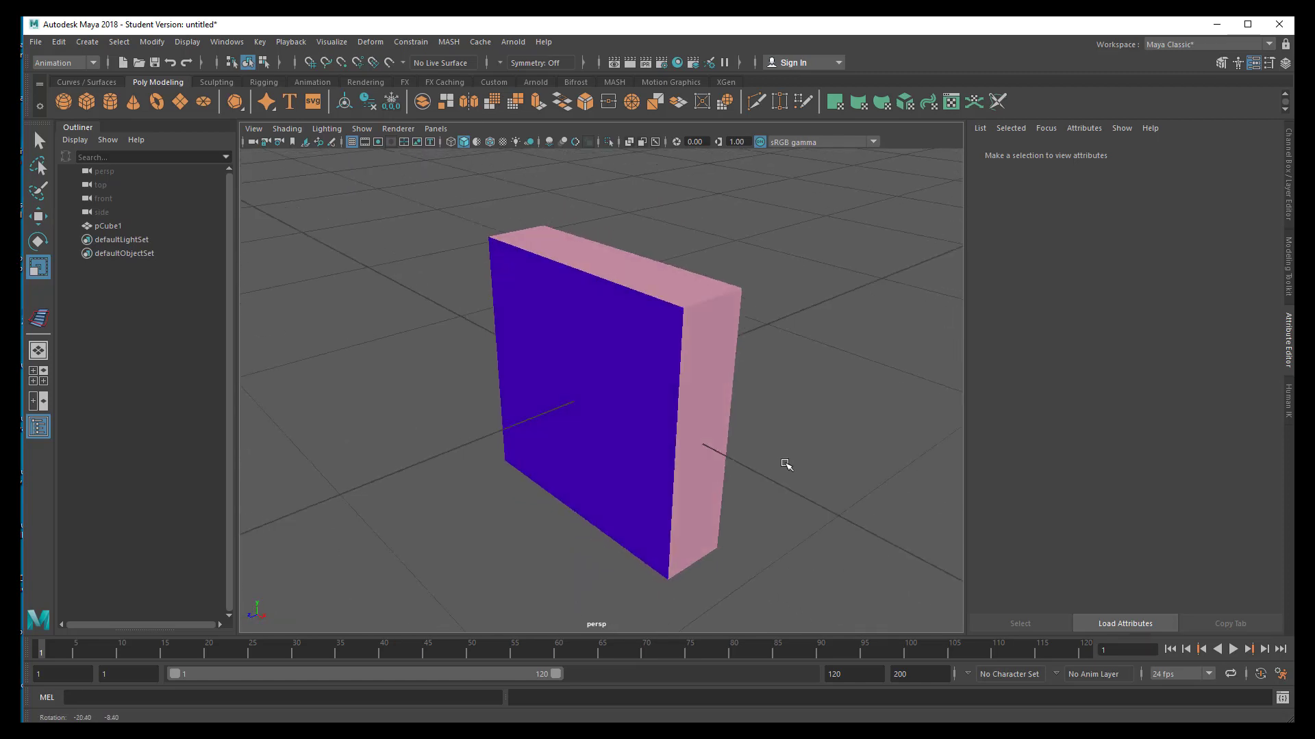
{"action": "right_click_drag", "start_coordinate": [783, 460], "coordinate": [428, 478], "text": "alt"}
{"action": "left_click_drag", "start_coordinate": [429, 478], "coordinate": [528, 443], "text": "alt"}
{"action": "right_click_drag", "start_coordinate": [528, 443], "coordinate": [748, 470], "text": "alt"}
{"action": "left_click_drag", "start_coordinate": [748, 469], "coordinate": [704, 478], "text": "alt"}
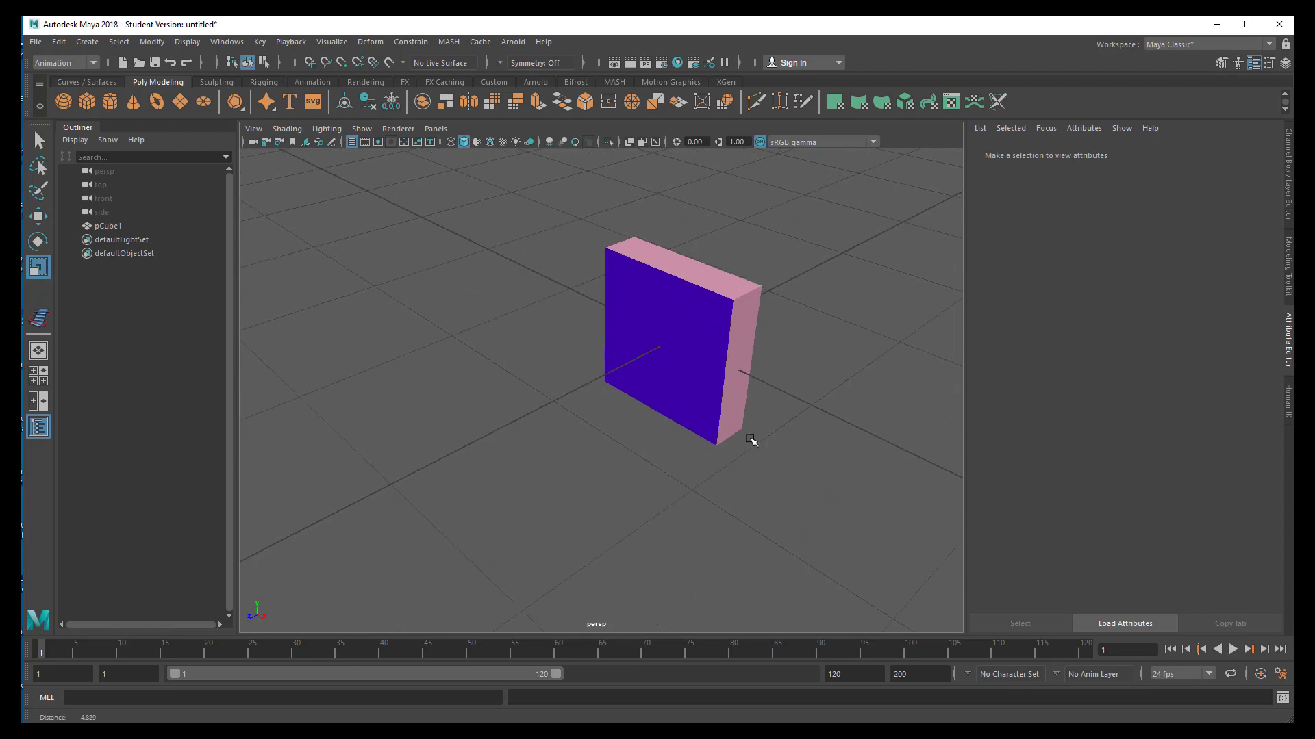
{"action": "left_click_drag", "start_coordinate": [787, 454], "coordinate": [734, 439], "text": "alt"}
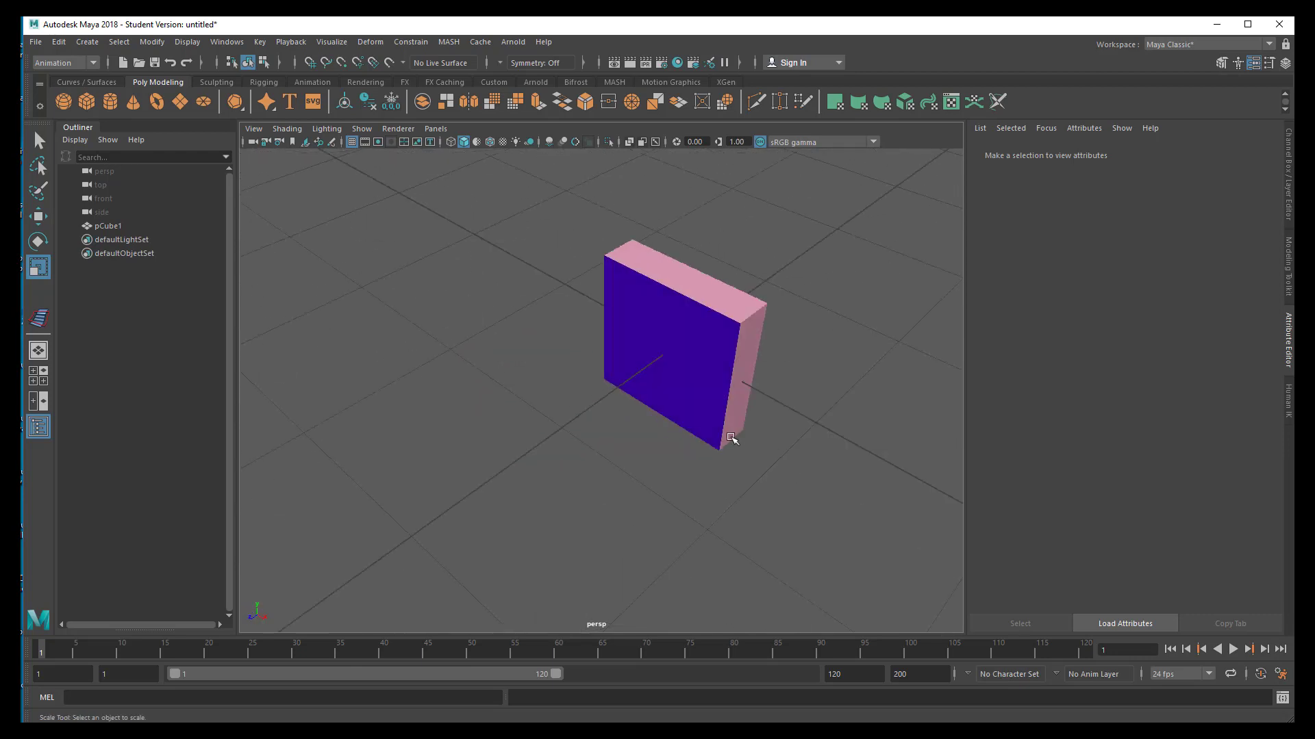
{"action": "left_click", "coordinate": [693, 332]}
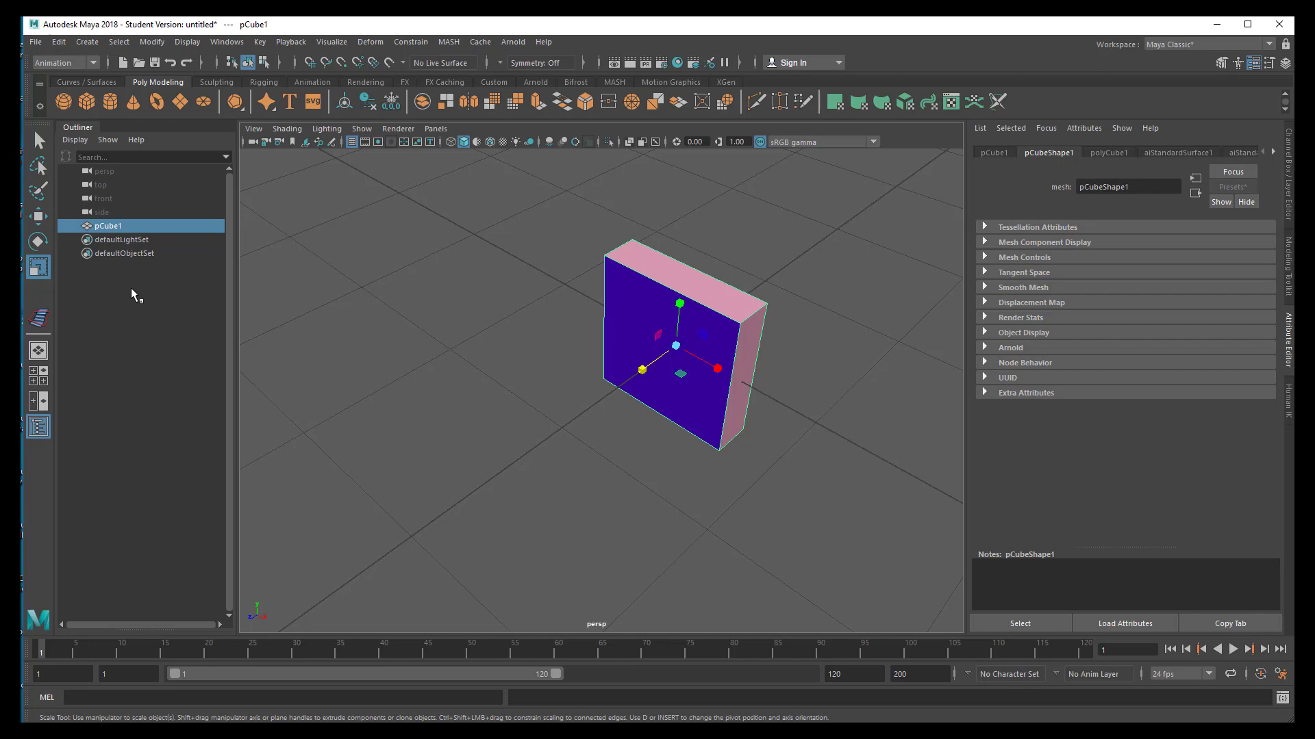
{"action": "key", "text": "q"}
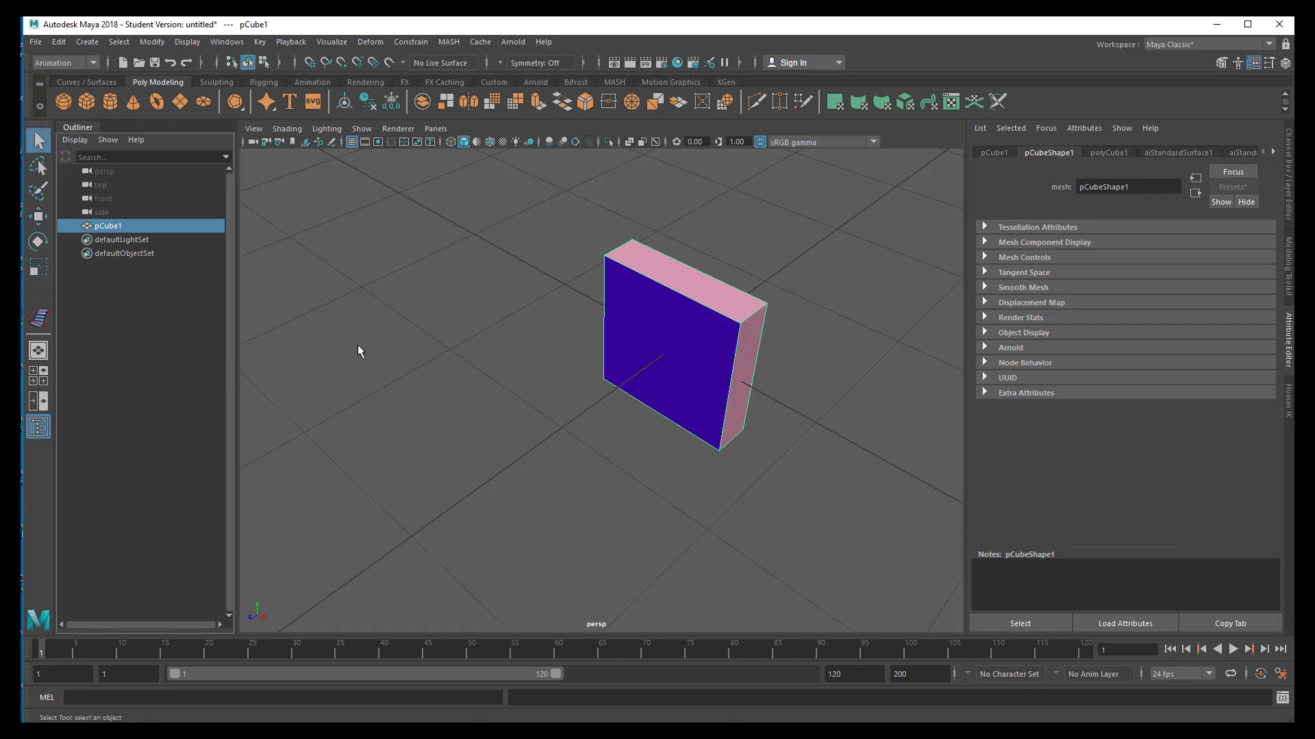
Create a MASH network from the slab, producing a row of ten boxes
{"action": "left_click", "coordinate": [614, 82]}
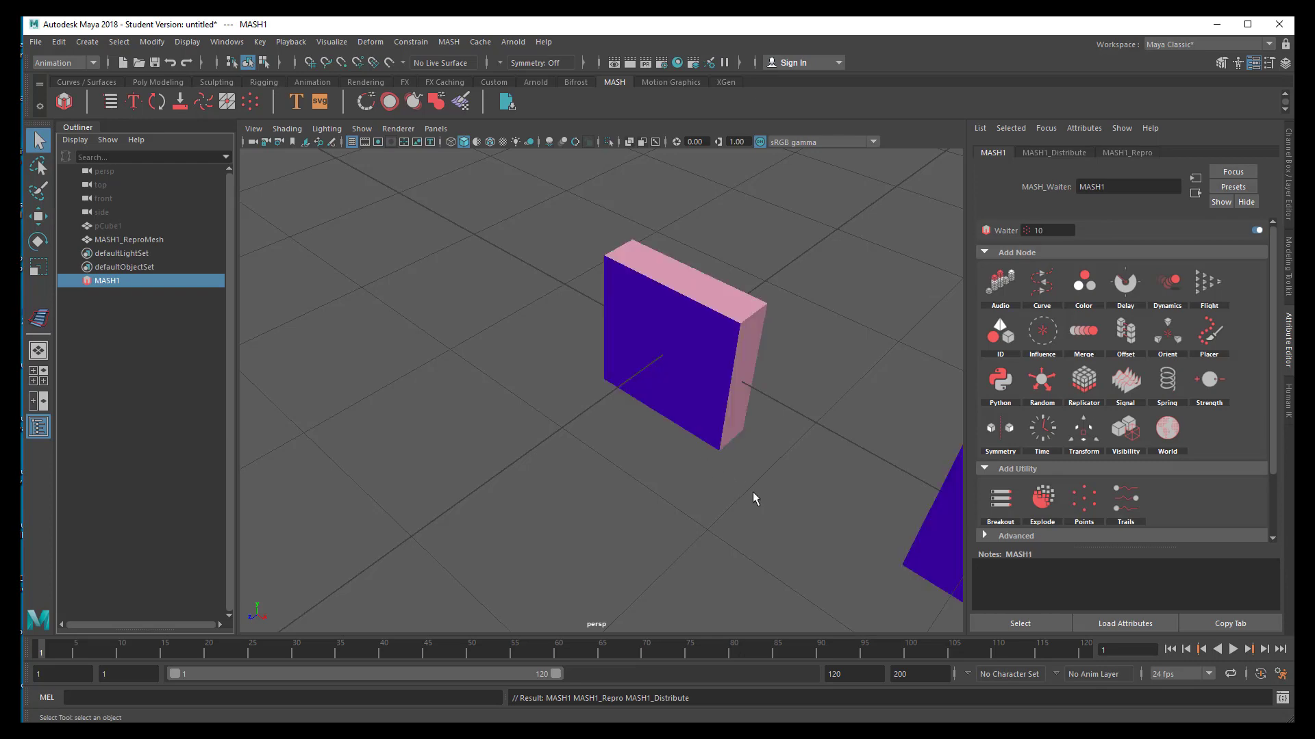
{"action": "scroll", "coordinate": [769, 451], "scroll_direction": "down", "scroll_amount": 6}
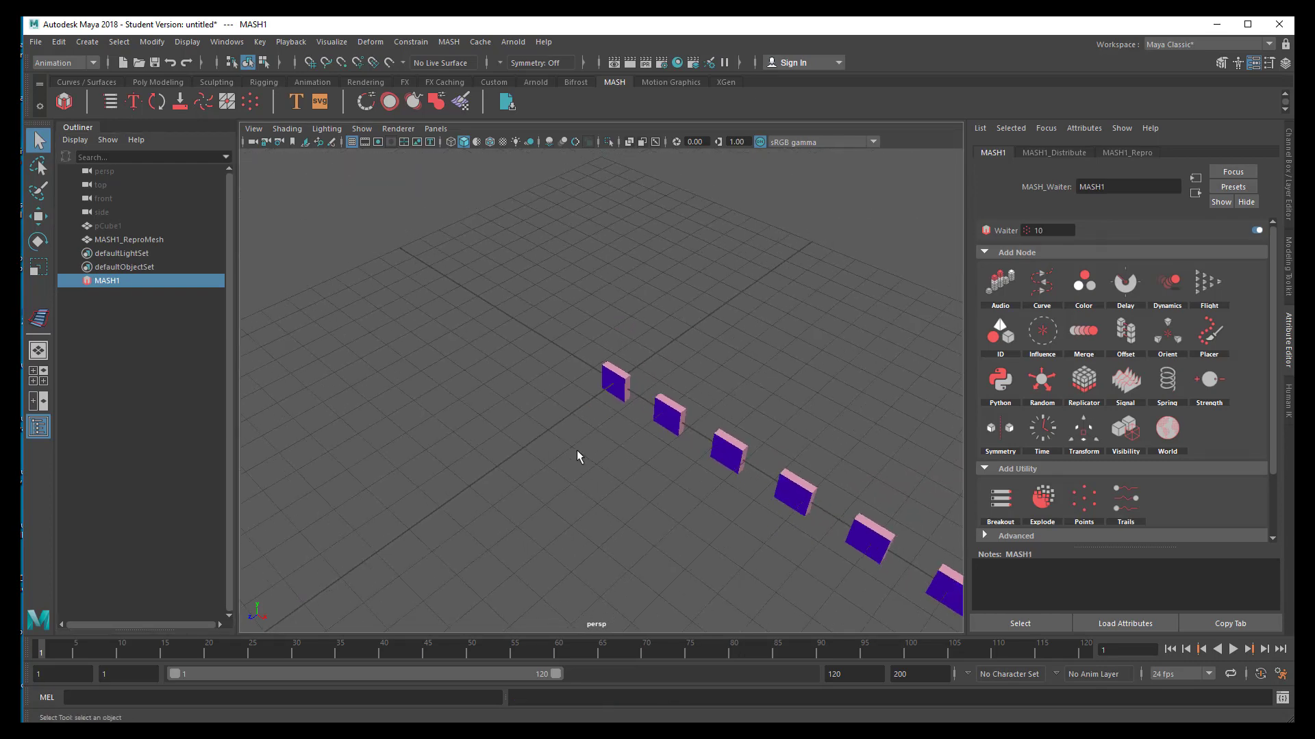
{"action": "left_click_drag", "start_coordinate": [599, 416], "coordinate": [617, 472], "text": "alt"}
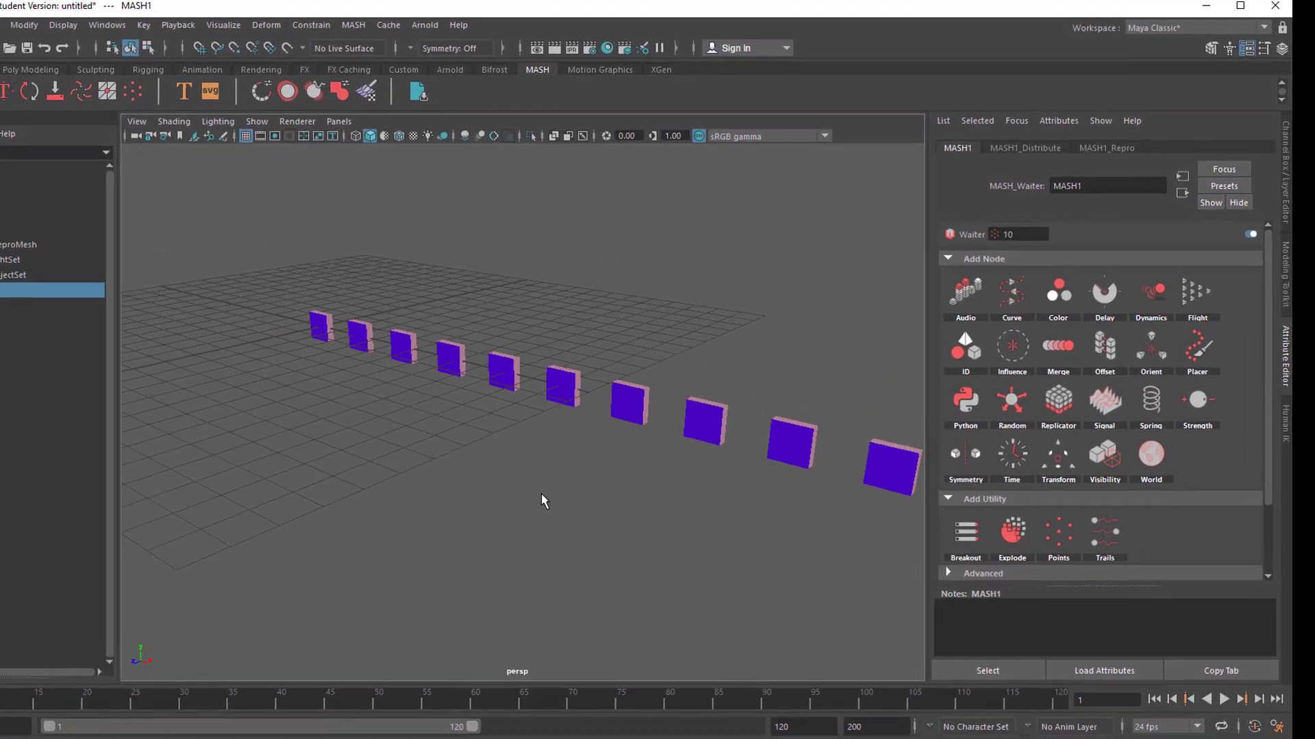
{"action": "left_click_drag", "start_coordinate": [543, 502], "coordinate": [449, 517], "text": "alt"}
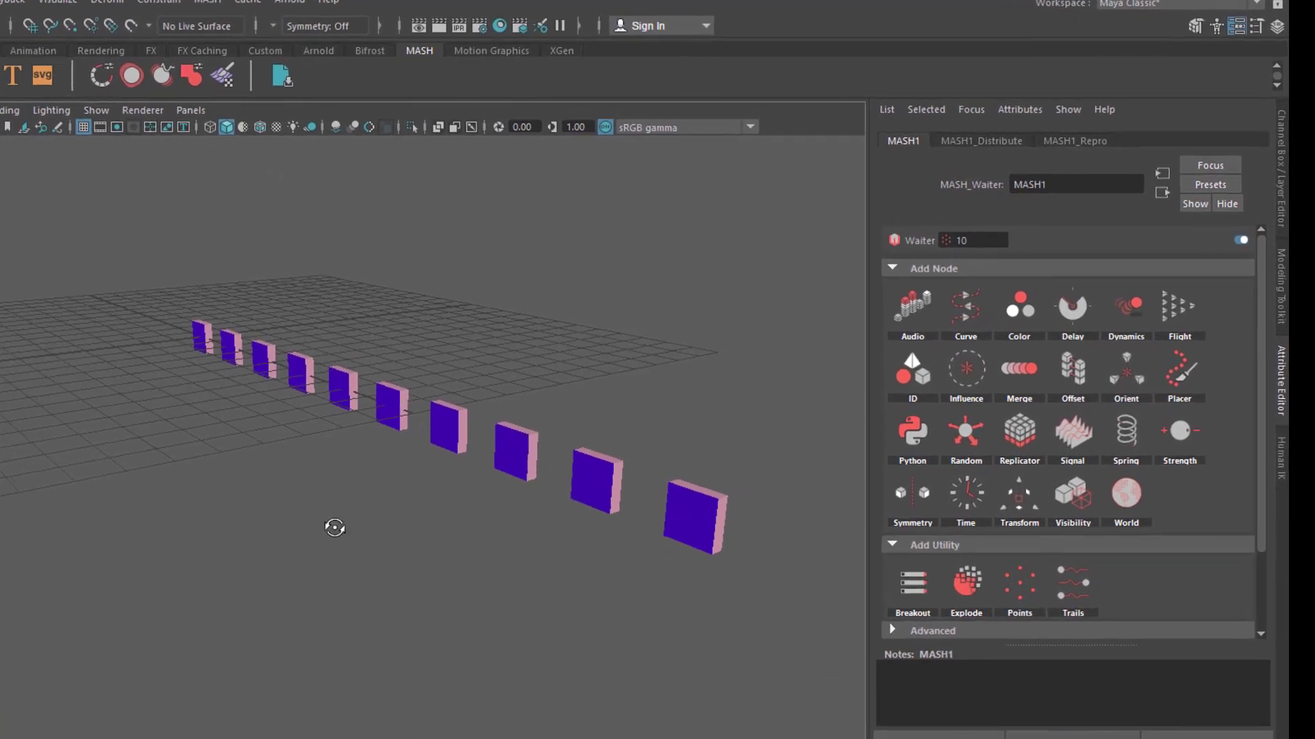
{"action": "left_click_drag", "start_coordinate": [370, 545], "coordinate": [469, 458], "text": "alt"}
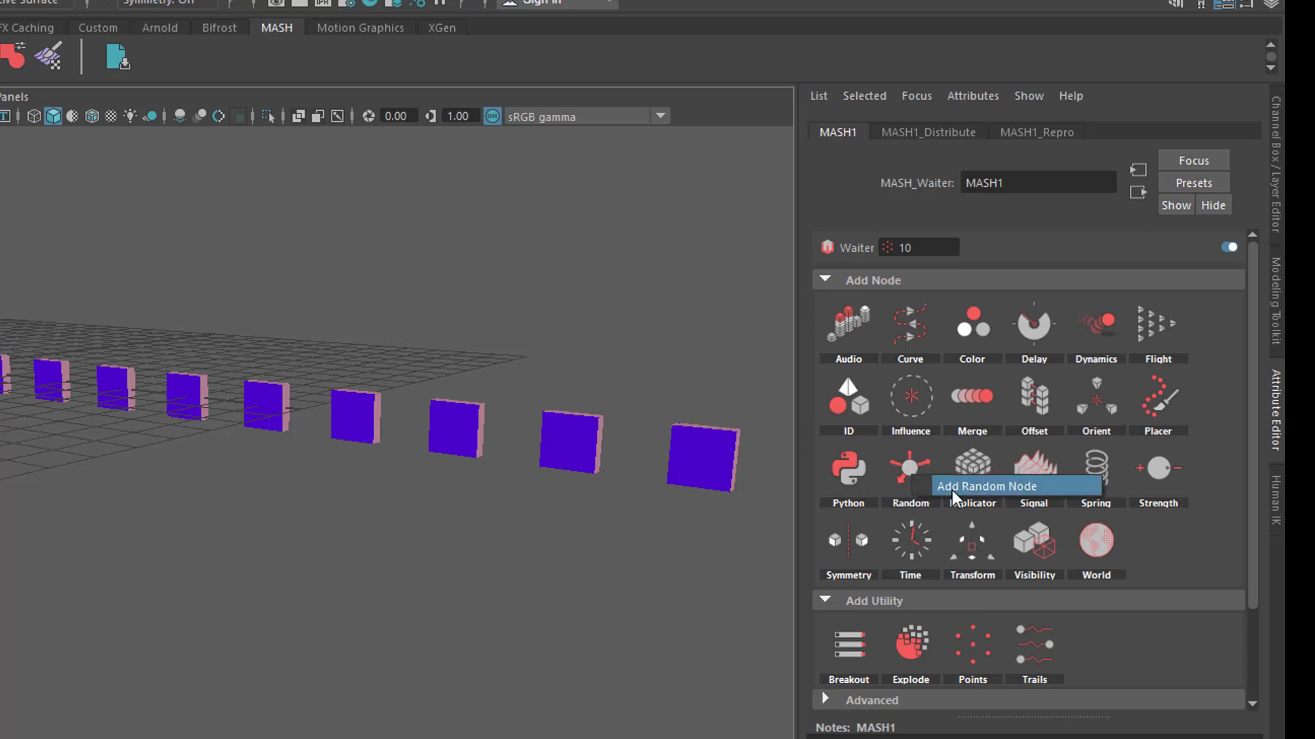
Add a Random node to the MASH network and set its random Position X to 0
{"action": "left_click", "coordinate": [911, 479]}
{"action": "left_click_drag", "start_coordinate": [486, 602], "coordinate": [520, 593], "text": "alt"}
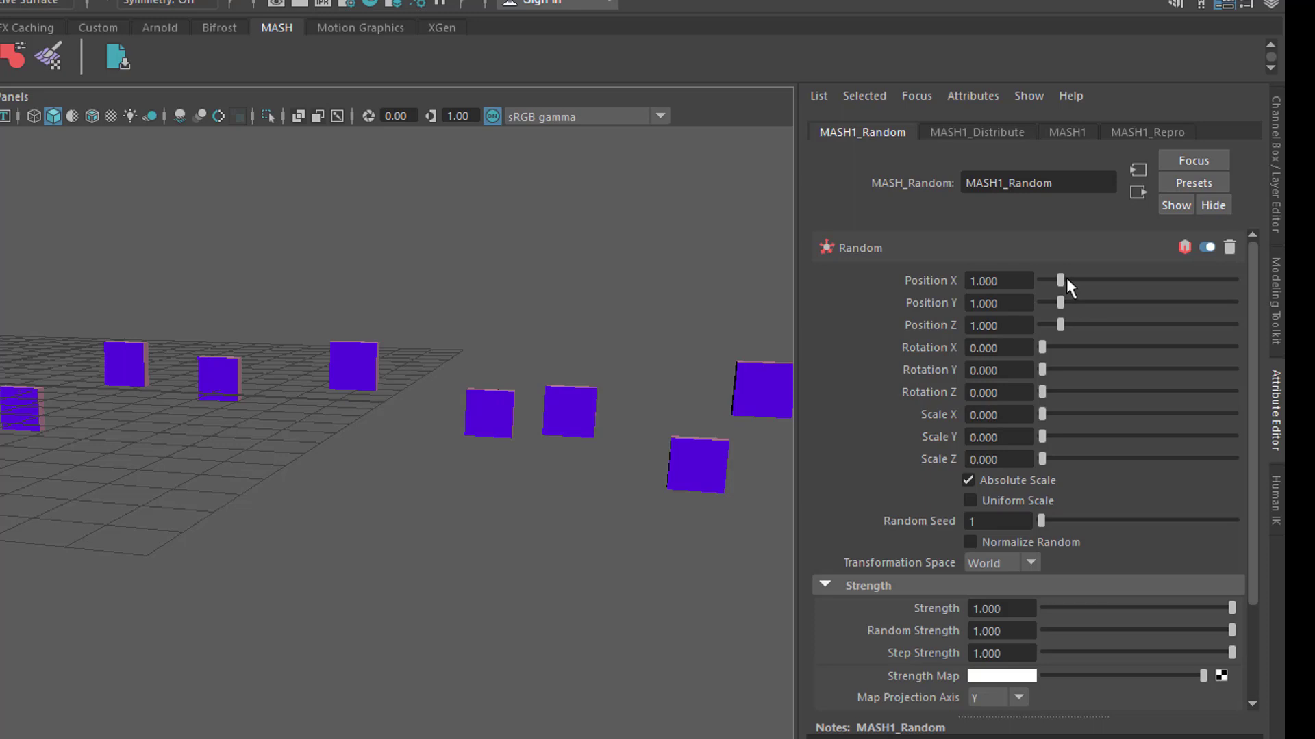
{"action": "left_click_drag", "start_coordinate": [1062, 280], "coordinate": [1070, 314]}
{"action": "left_click_drag", "start_coordinate": [617, 564], "coordinate": [558, 484], "text": "alt"}
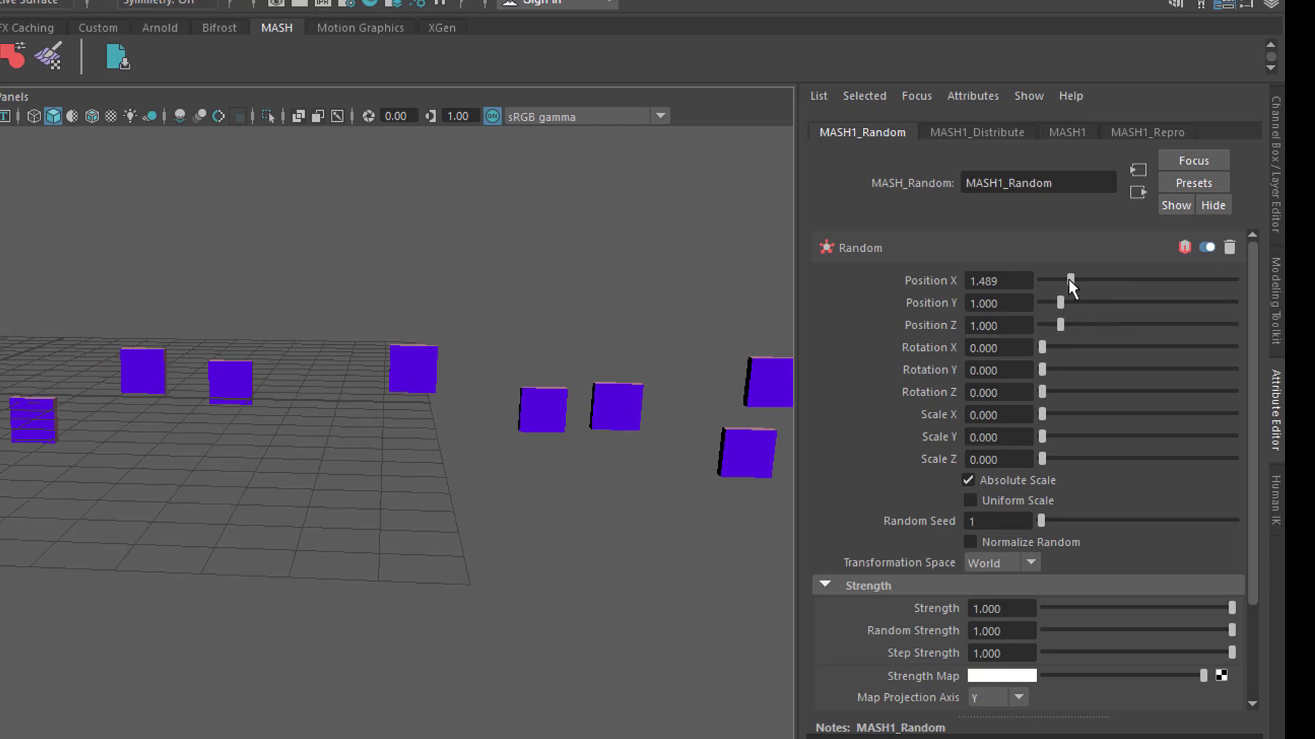
{"action": "left_click_drag", "start_coordinate": [1070, 279], "coordinate": [746, 492]}
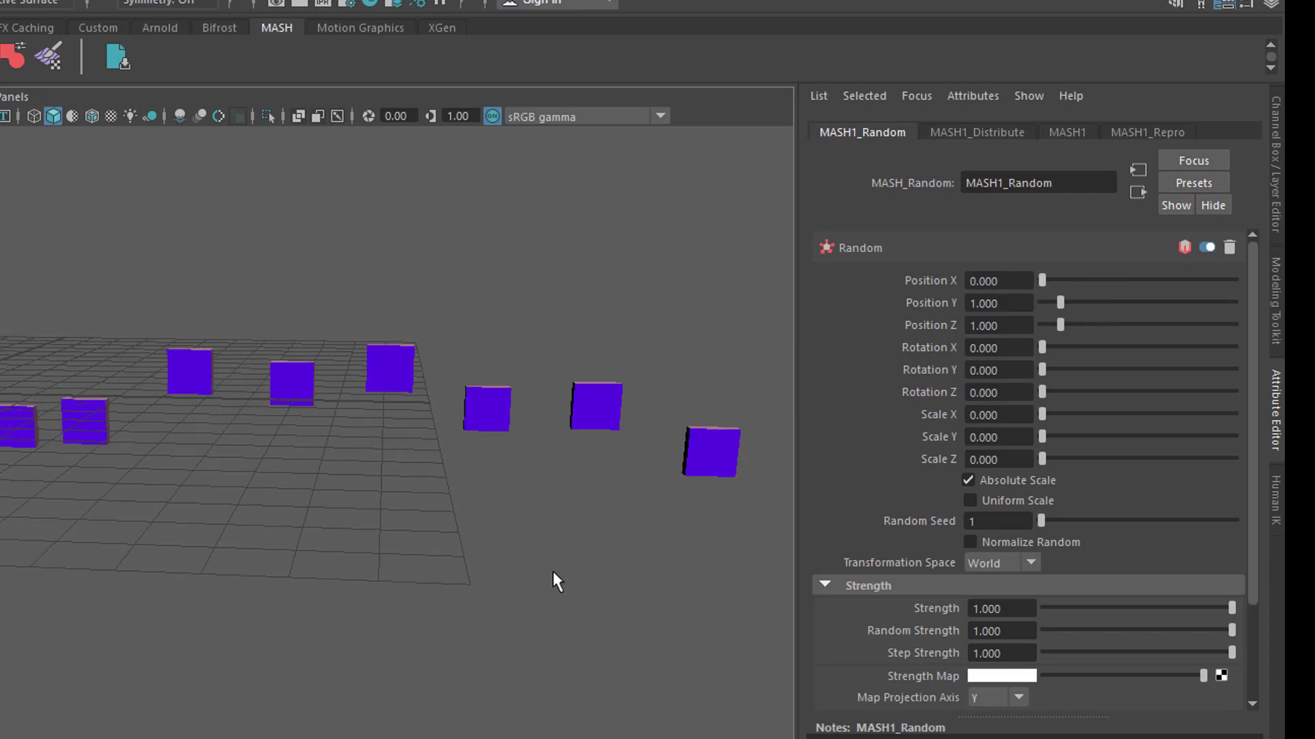
{"action": "mouse_move", "coordinate": [553, 573]}
{"action": "left_mouse_down", "text": "alt"}
{"action": "mouse_move", "coordinate": [548, 557]}
{"action": "mouse_move", "coordinate": [544, 587]}
{"action": "mouse_move", "coordinate": [553, 571]}
{"action": "left_mouse_up", "text": "alt"}
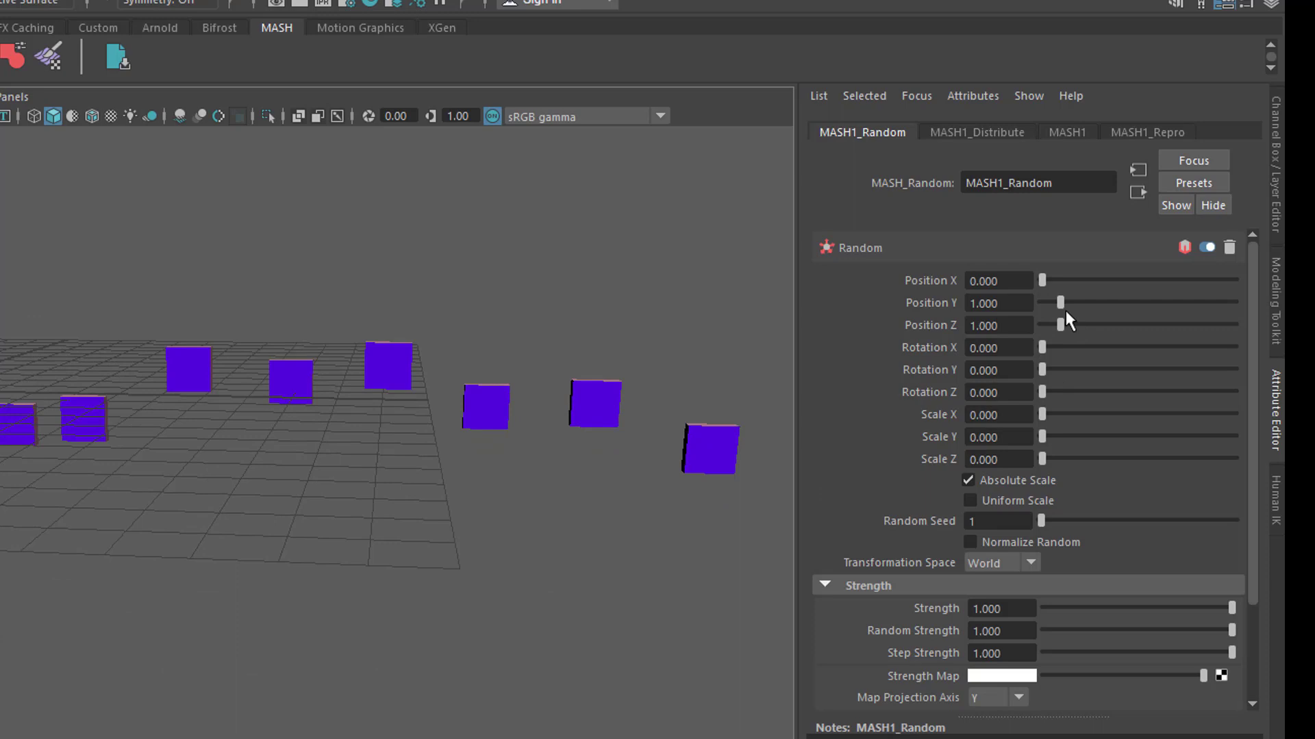
Set random Position Y to 0.691 and random Rotation X to 13.404
{"action": "mouse_move", "coordinate": [1063, 304]}
{"action": "left_mouse_down"}
{"action": "mouse_move", "coordinate": [1087, 305]}
{"action": "mouse_move", "coordinate": [1054, 313]}
{"action": "left_mouse_up"}
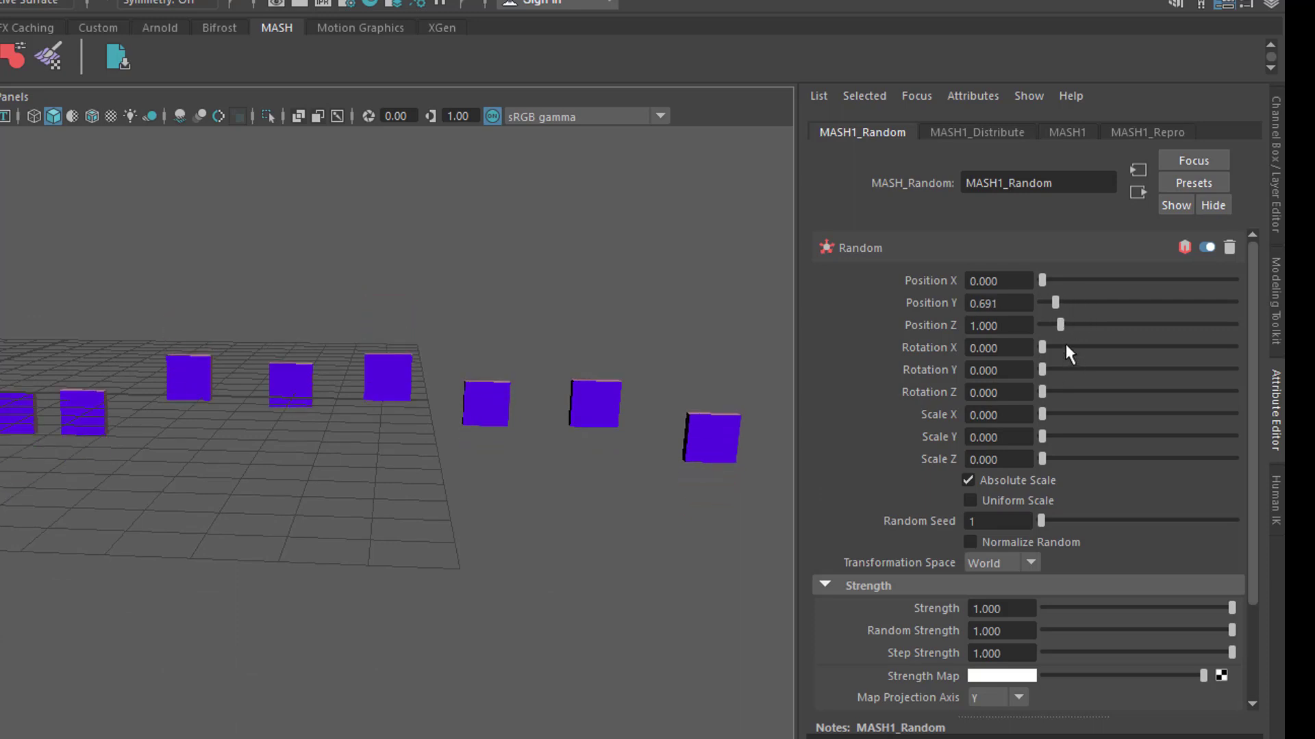
{"action": "left_click_drag", "start_coordinate": [460, 456], "coordinate": [405, 517], "text": "alt"}
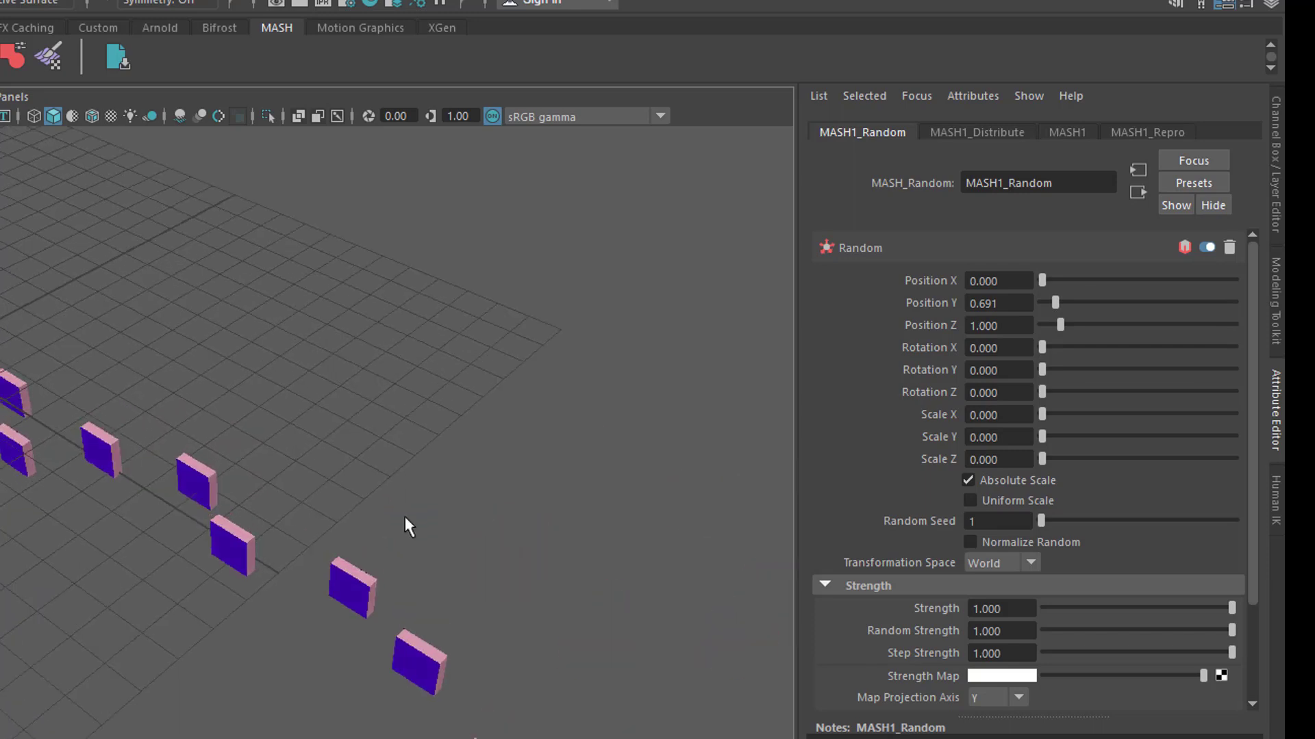
{"action": "left_click_drag", "start_coordinate": [407, 562], "coordinate": [317, 587], "text": "alt"}
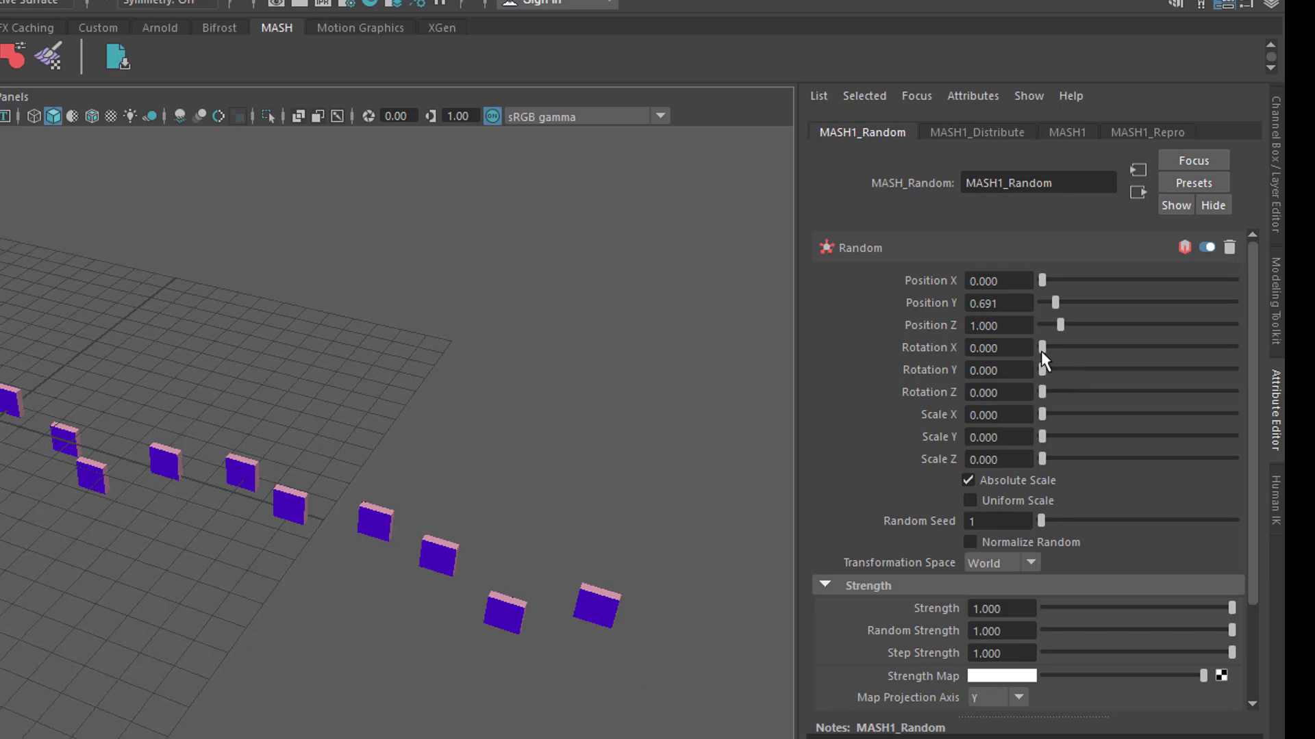
{"action": "mouse_move", "coordinate": [1040, 350]}
{"action": "left_mouse_down"}
{"action": "mouse_move", "coordinate": [1068, 352]}
{"action": "mouse_move", "coordinate": [1055, 351]}
{"action": "left_mouse_up"}
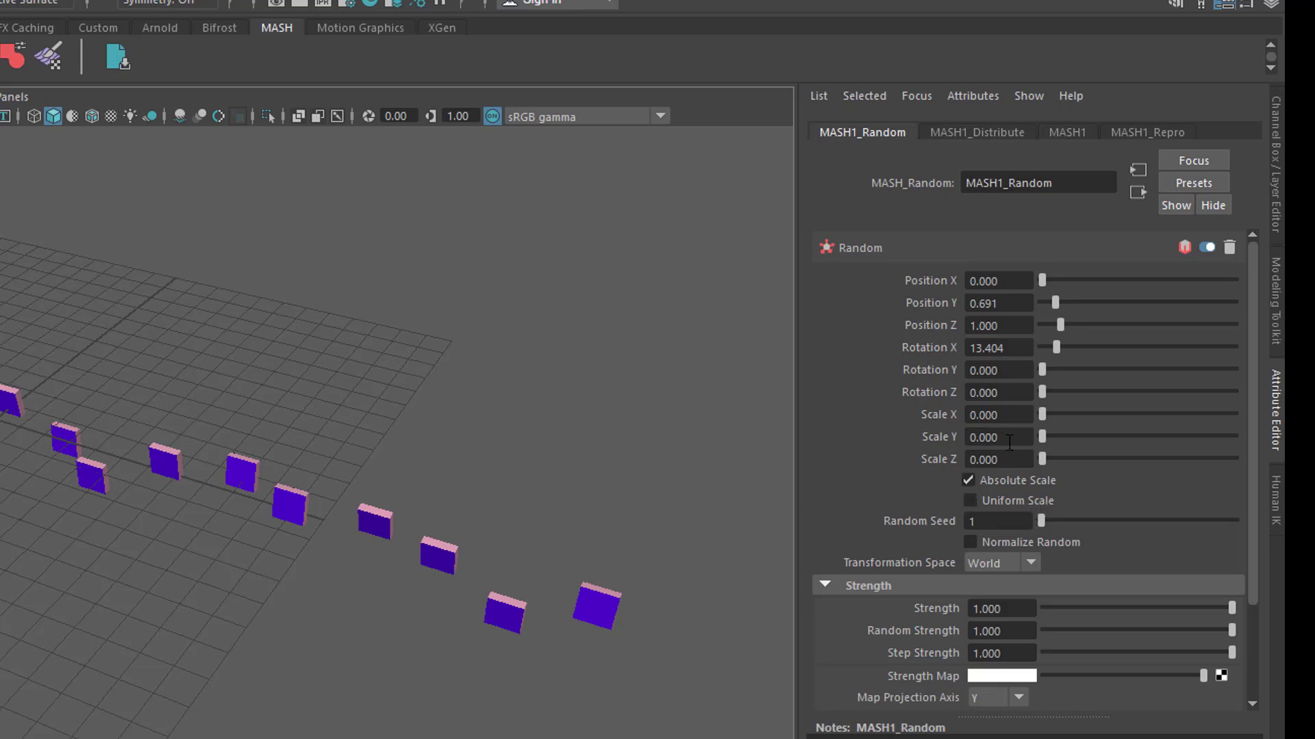
Set MASH1_Distribute's Number of Points to 40
{"action": "left_click", "coordinate": [988, 134]}
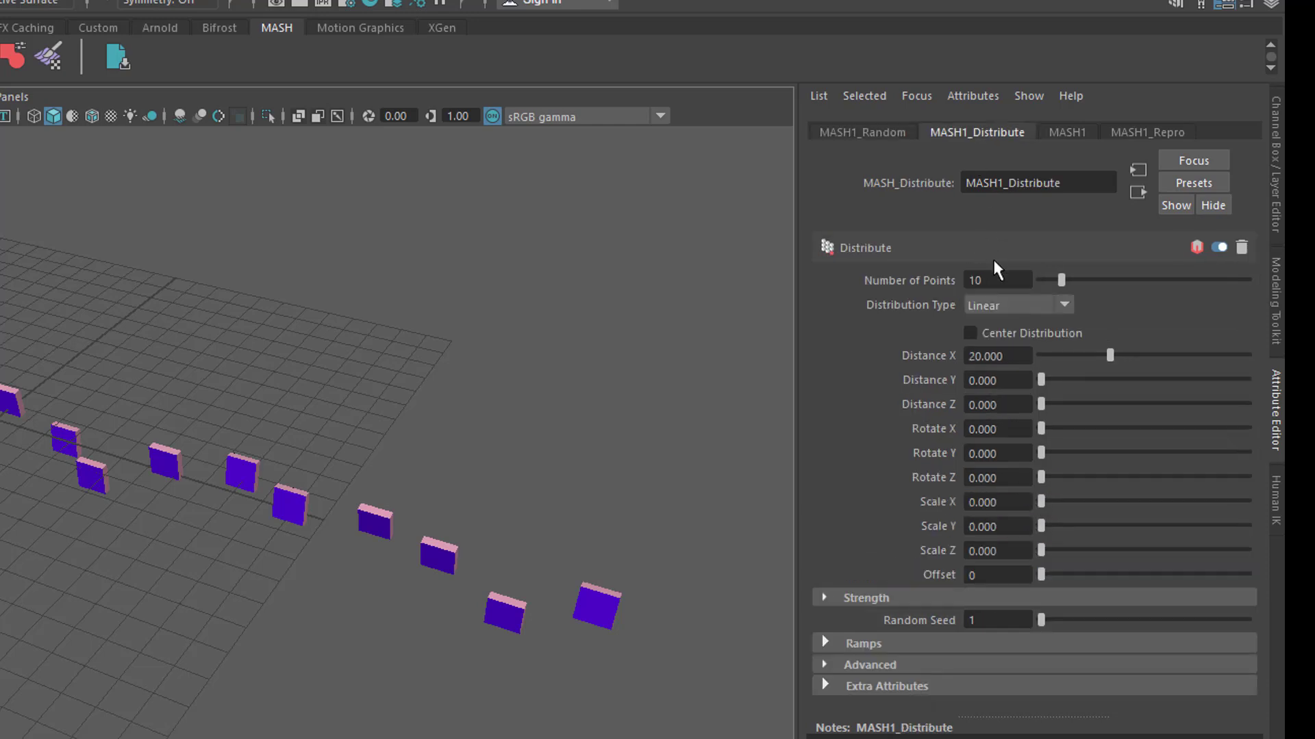
{"action": "left_click", "coordinate": [969, 282]}
{"action": "type", "text": "40"}
{"action": "key", "text": "Return"}
{"action": "left_click_drag", "start_coordinate": [565, 534], "coordinate": [479, 521], "text": "alt"}
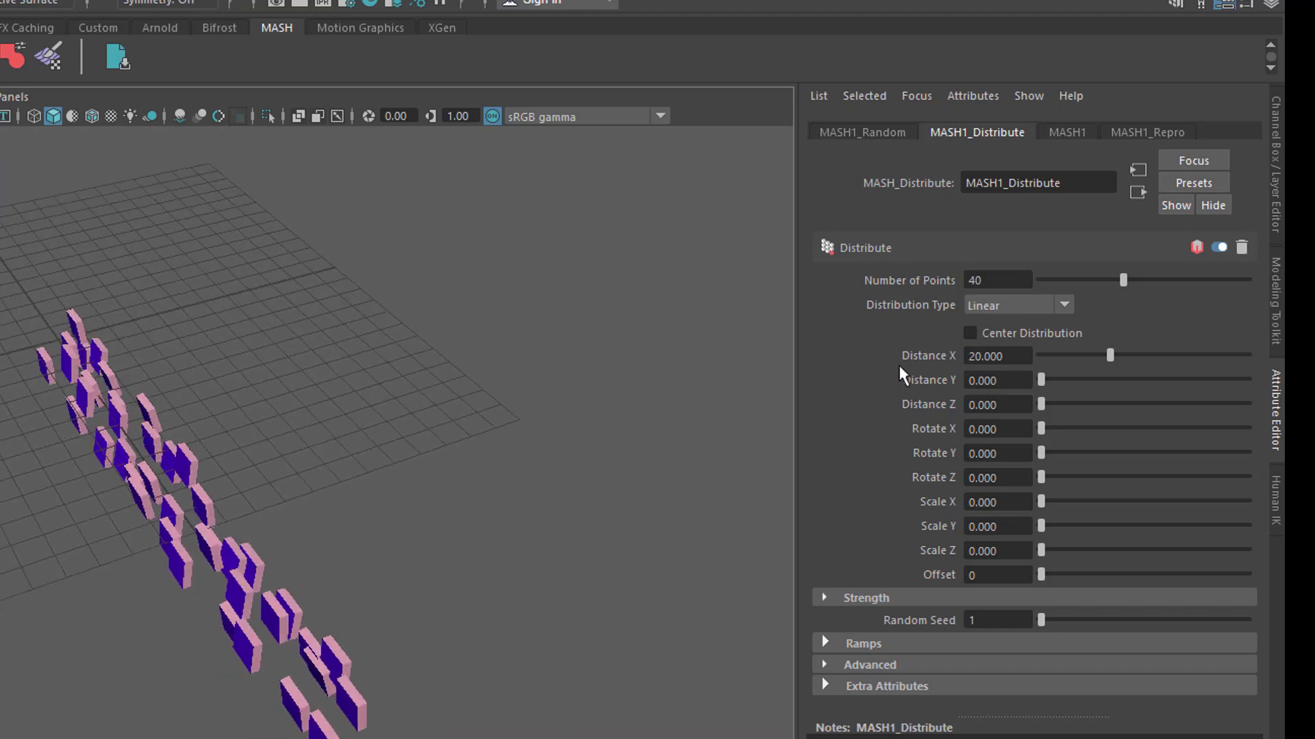
Raise MASH1_Random's Position Z to 2.819 to spread the boxes in depth
{"action": "left_click", "coordinate": [892, 130]}
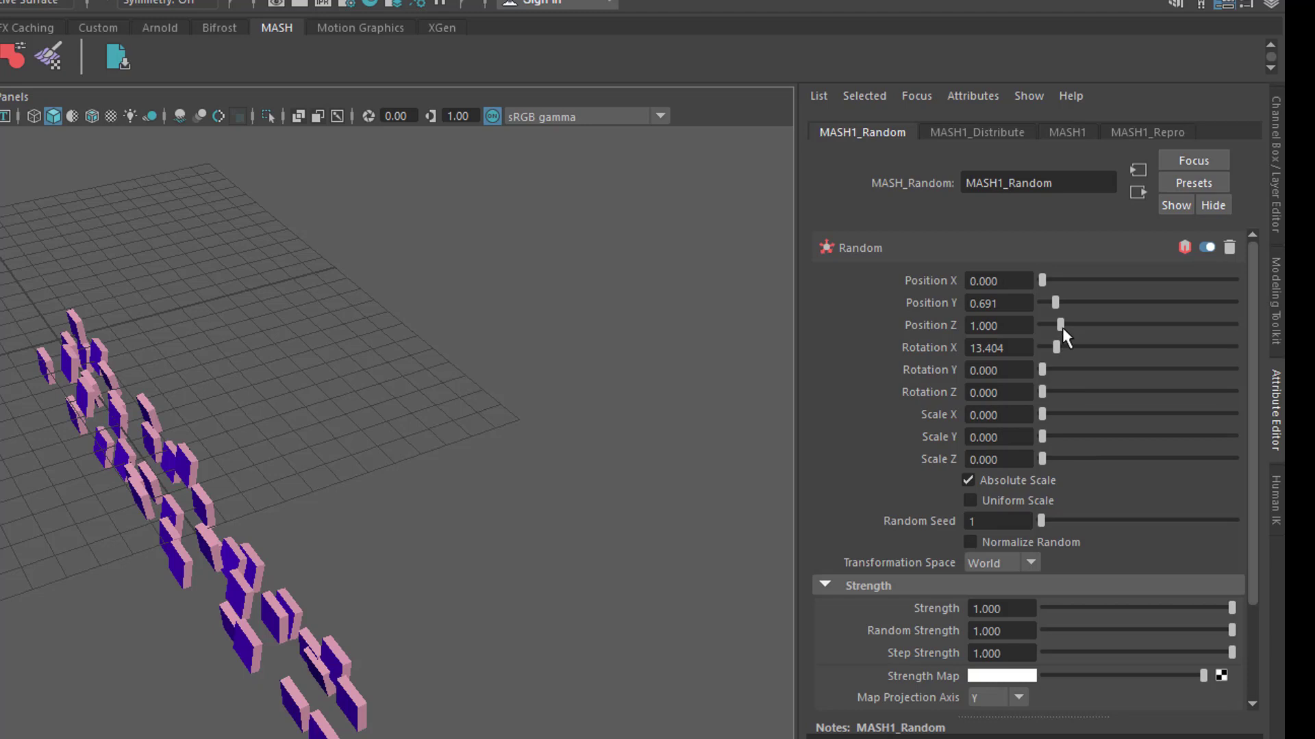
{"action": "left_click_drag", "start_coordinate": [1062, 327], "coordinate": [1096, 330]}
{"action": "left_click_drag", "start_coordinate": [531, 428], "coordinate": [150, 297], "text": "alt"}
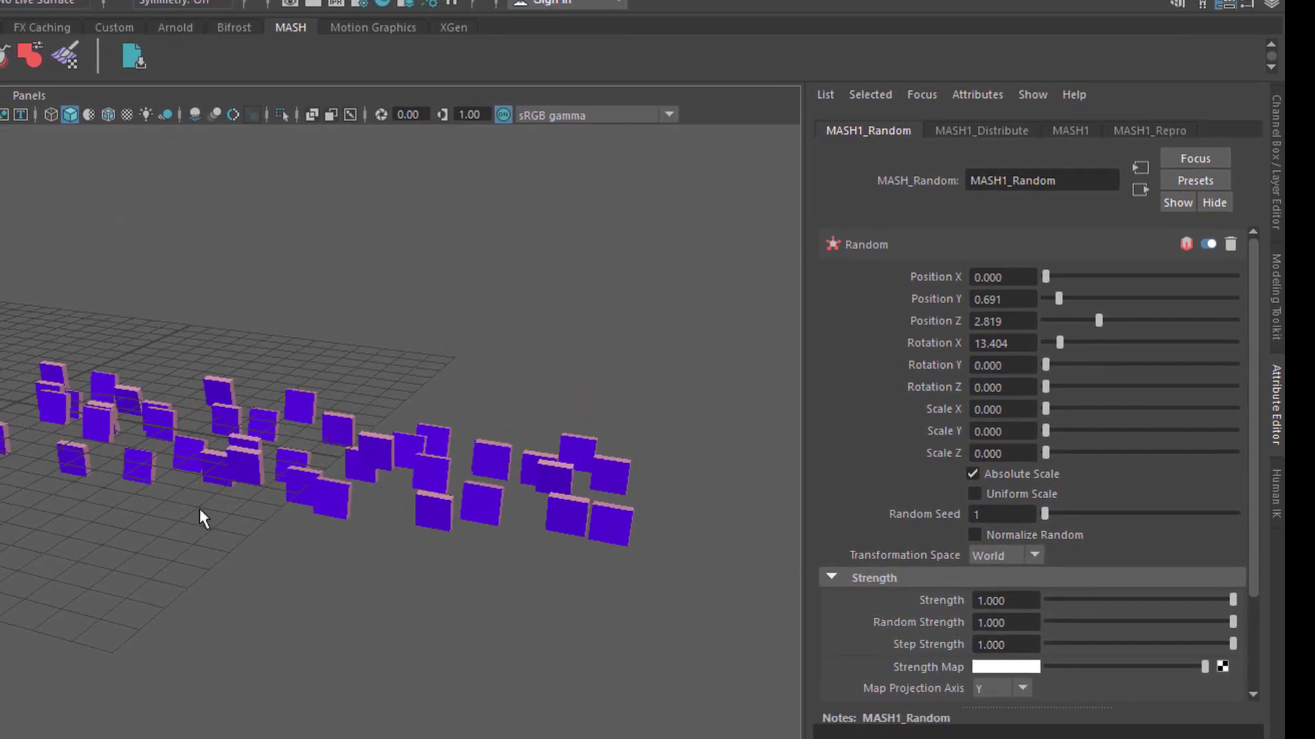
{"action": "right_click_drag", "start_coordinate": [203, 520], "coordinate": [435, 522], "text": "alt"}
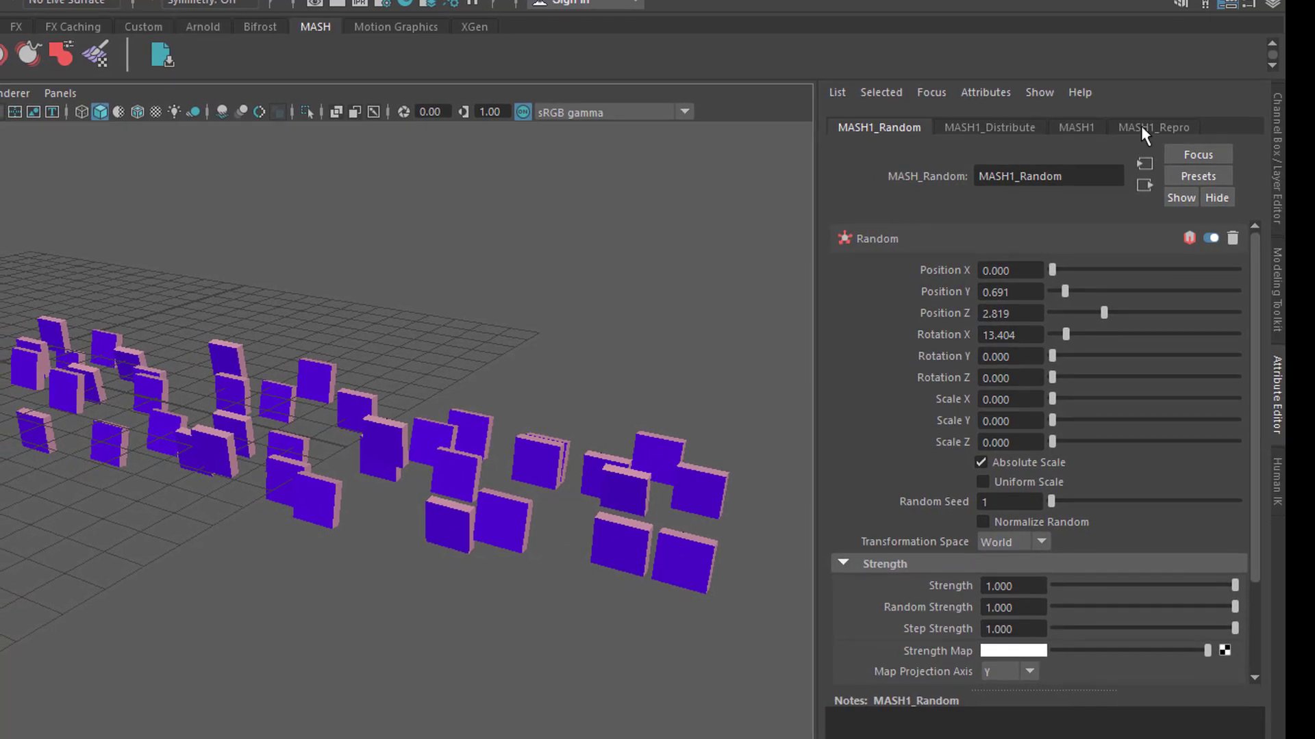
Add a Dynamics node to the MASH1 network and hide the viewport grid
{"action": "left_click", "coordinate": [1075, 132]}
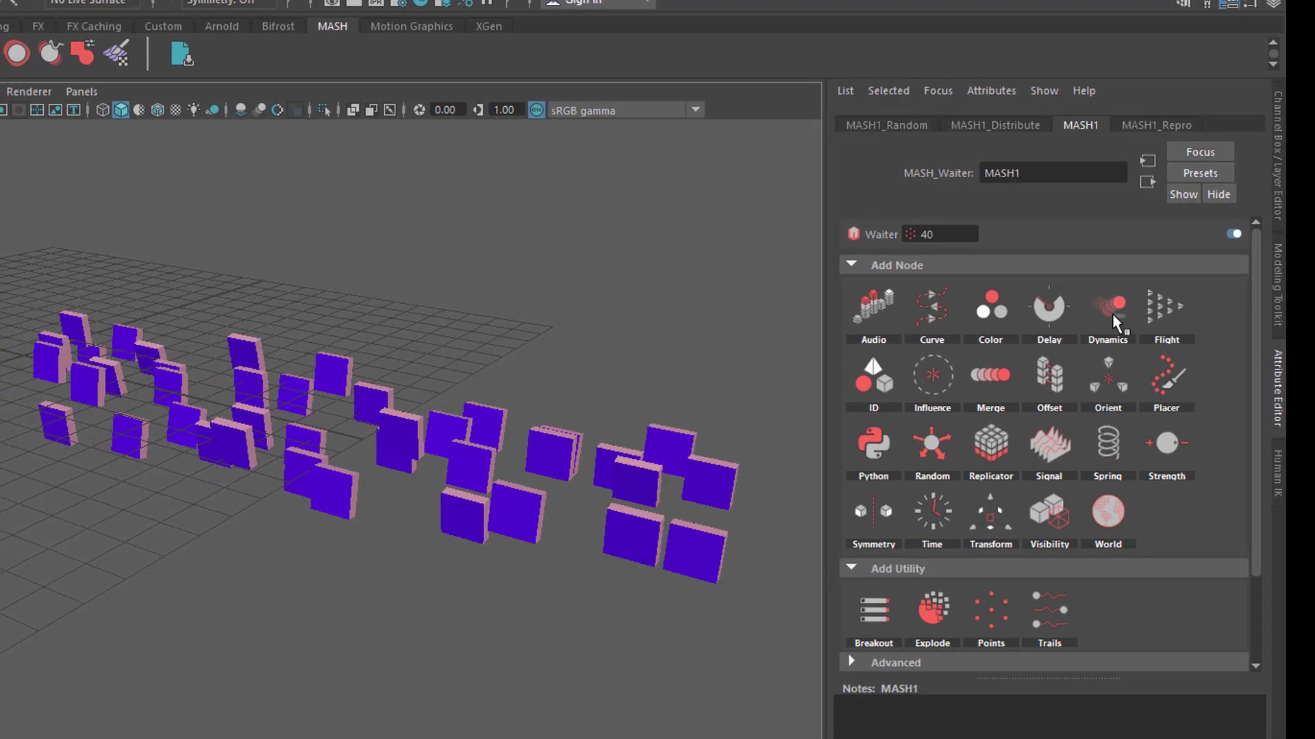
{"action": "left_click", "coordinate": [1137, 320]}
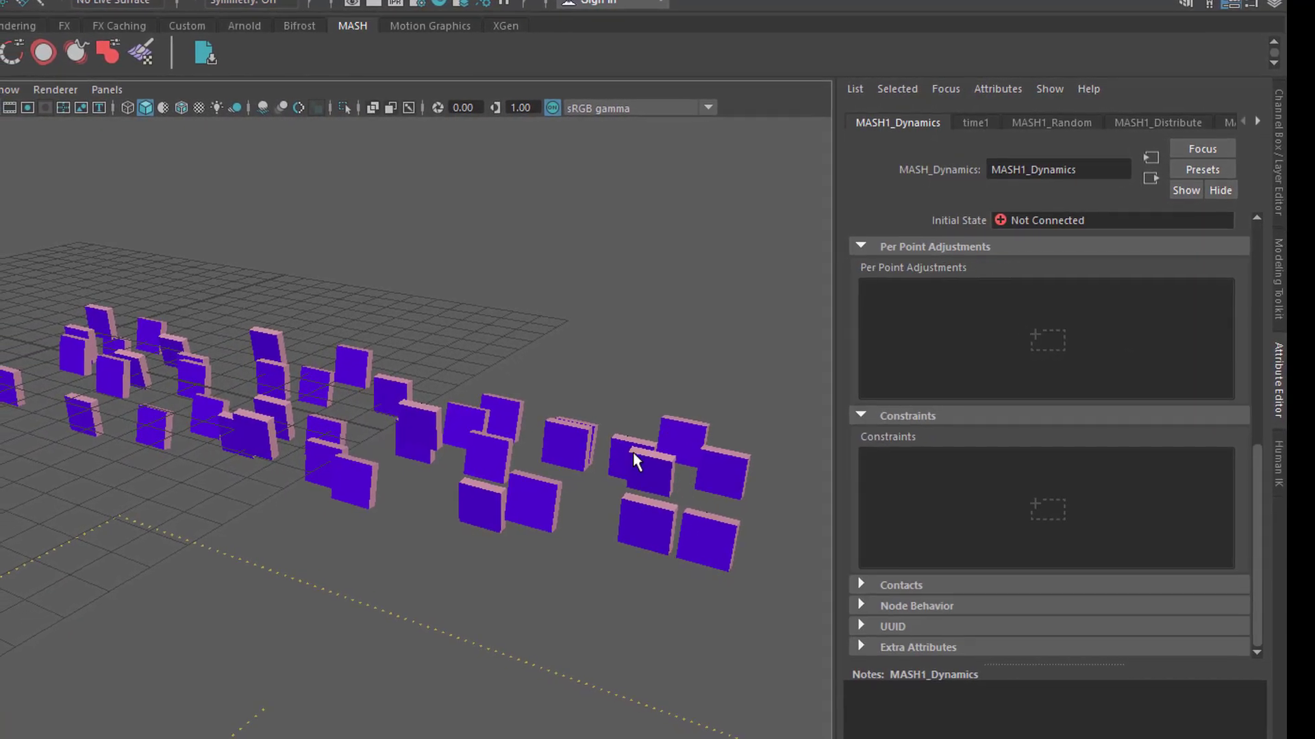
{"action": "scroll", "coordinate": [632, 452], "scroll_direction": "down", "scroll_amount": 5}
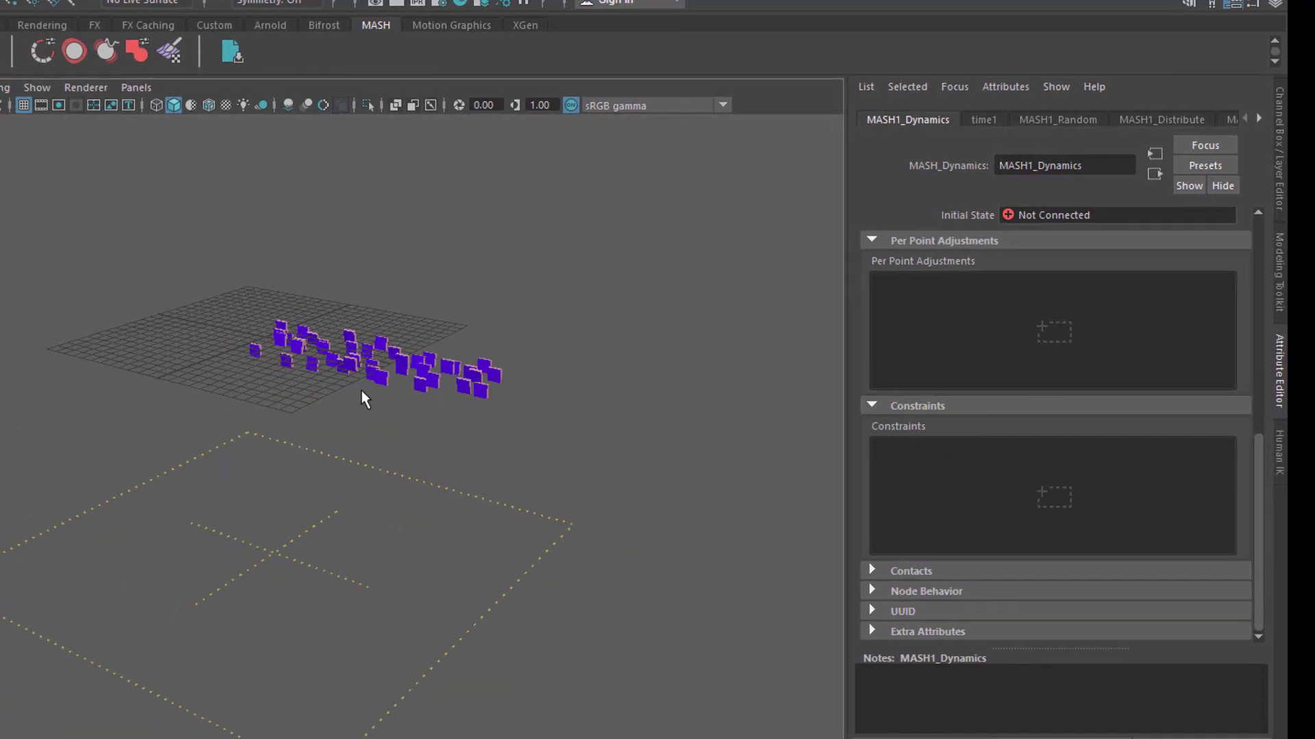
{"action": "left_click", "coordinate": [24, 105]}
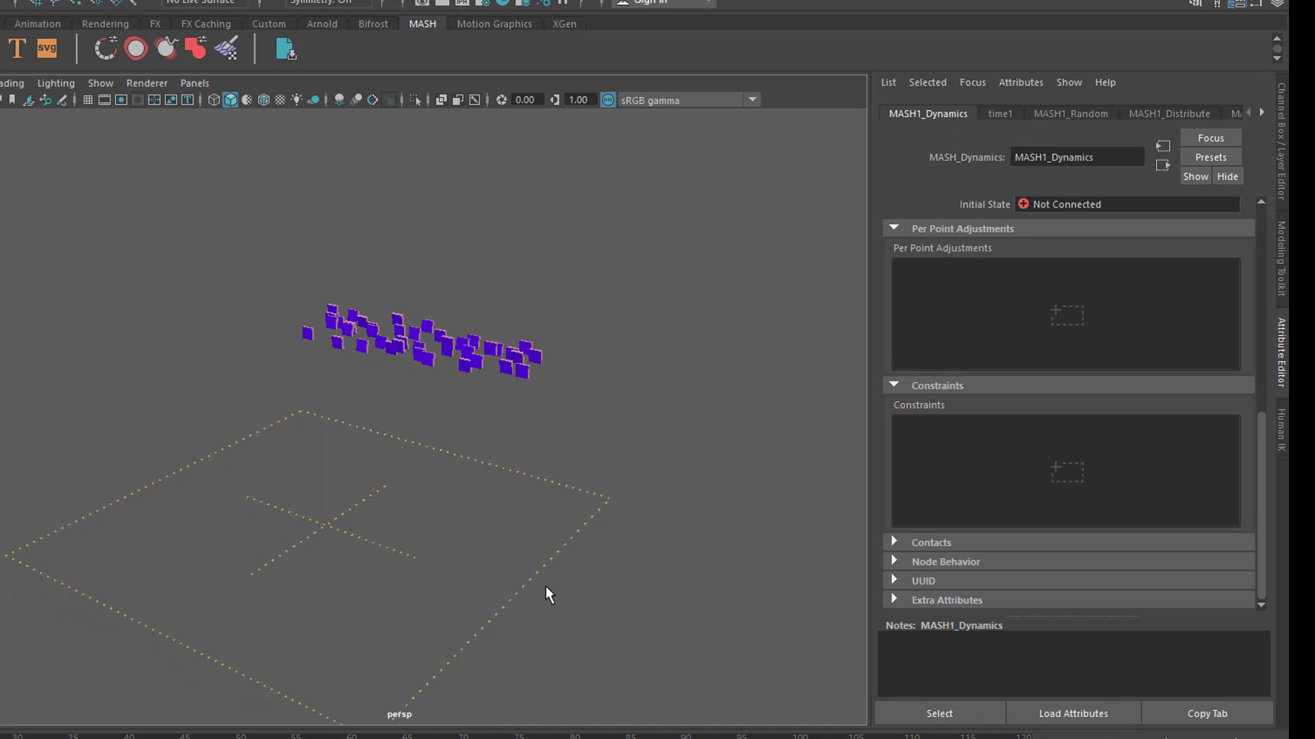
Play the simulation to watch the boxes fall and scatter, then stop it
{"action": "scroll", "coordinate": [314, 557], "scroll_direction": "down", "scroll_amount": 3}
{"action": "scroll", "coordinate": [578, 543], "scroll_direction": "up", "scroll_amount": 3}
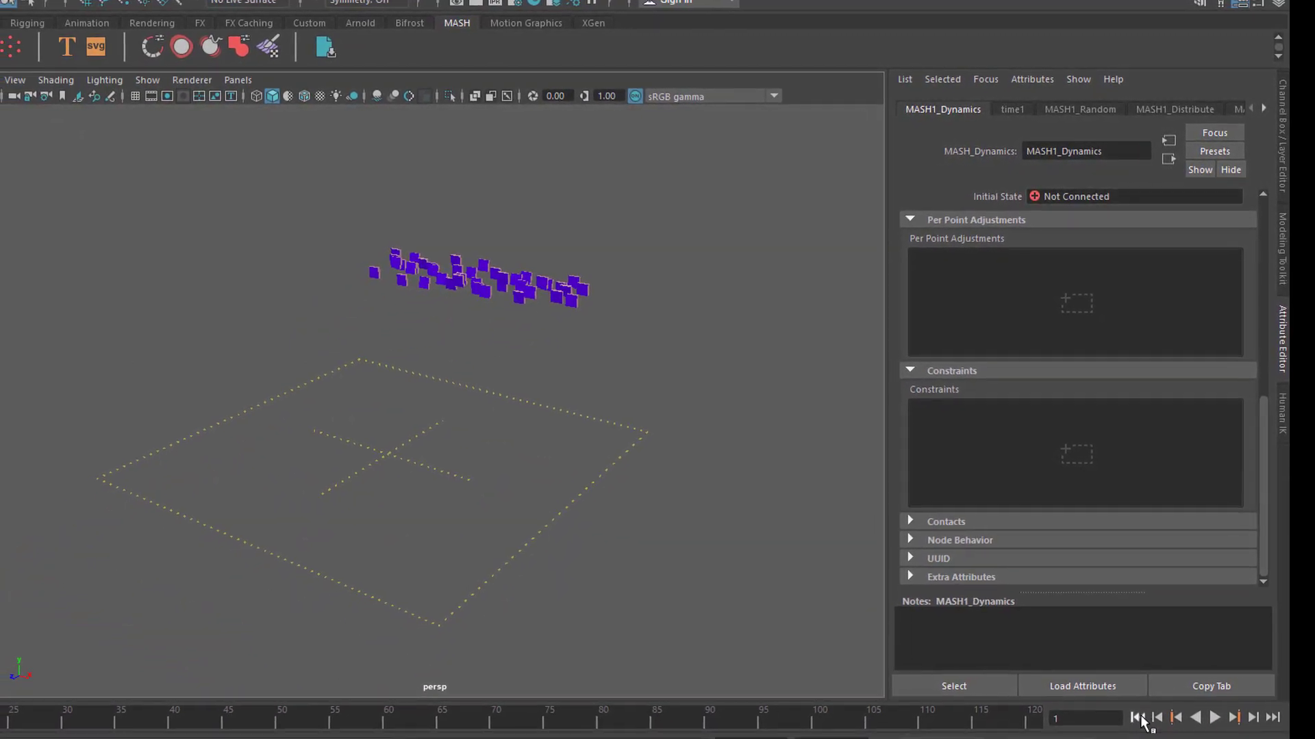
{"action": "left_click", "coordinate": [1214, 716]}
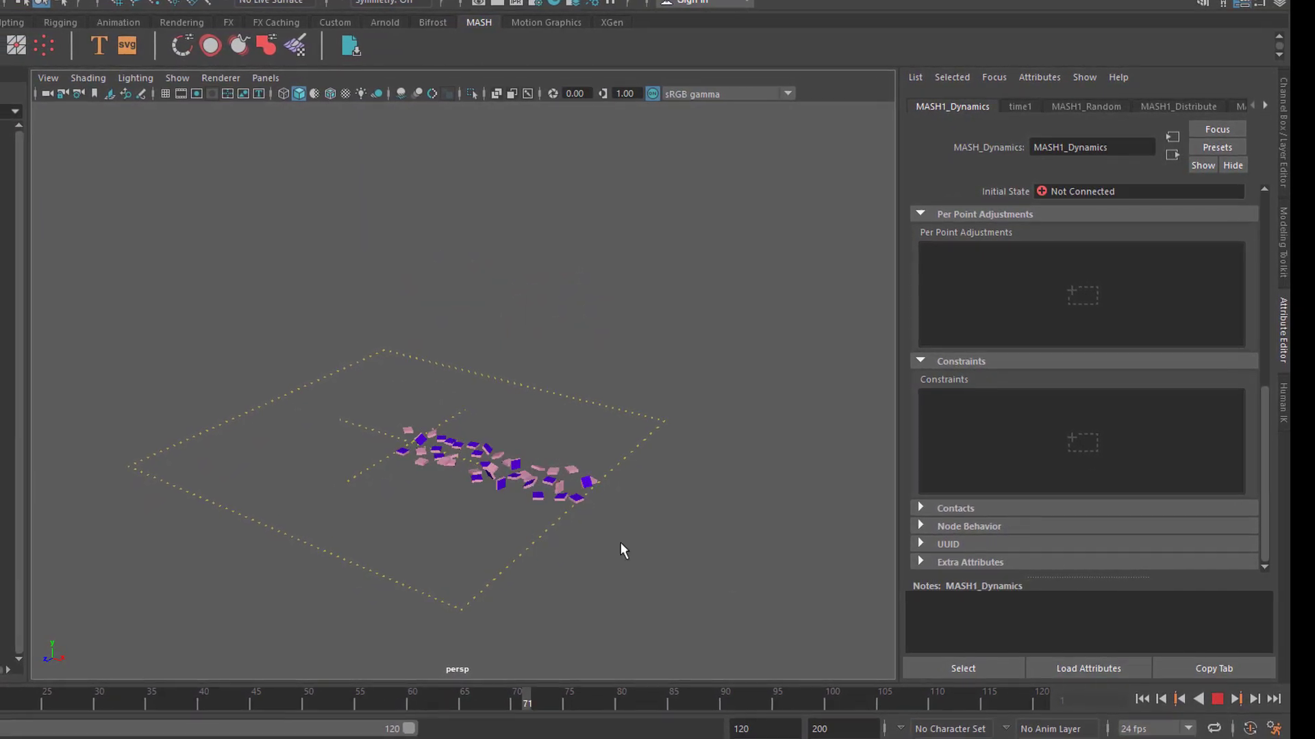
{"action": "scroll", "coordinate": [695, 531], "scroll_direction": "up", "scroll_amount": 5}
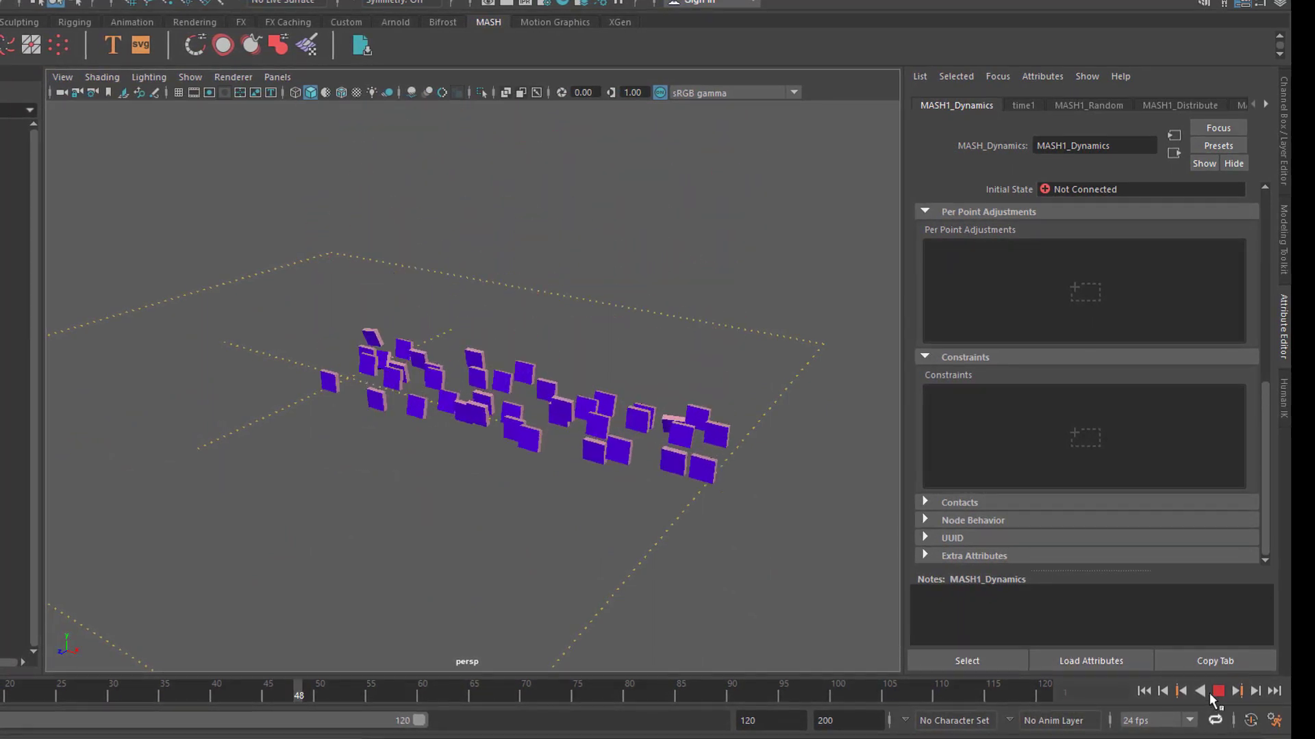
{"action": "left_click", "coordinate": [1217, 693]}
{"action": "left_click_drag", "start_coordinate": [772, 722], "coordinate": [732, 722]}
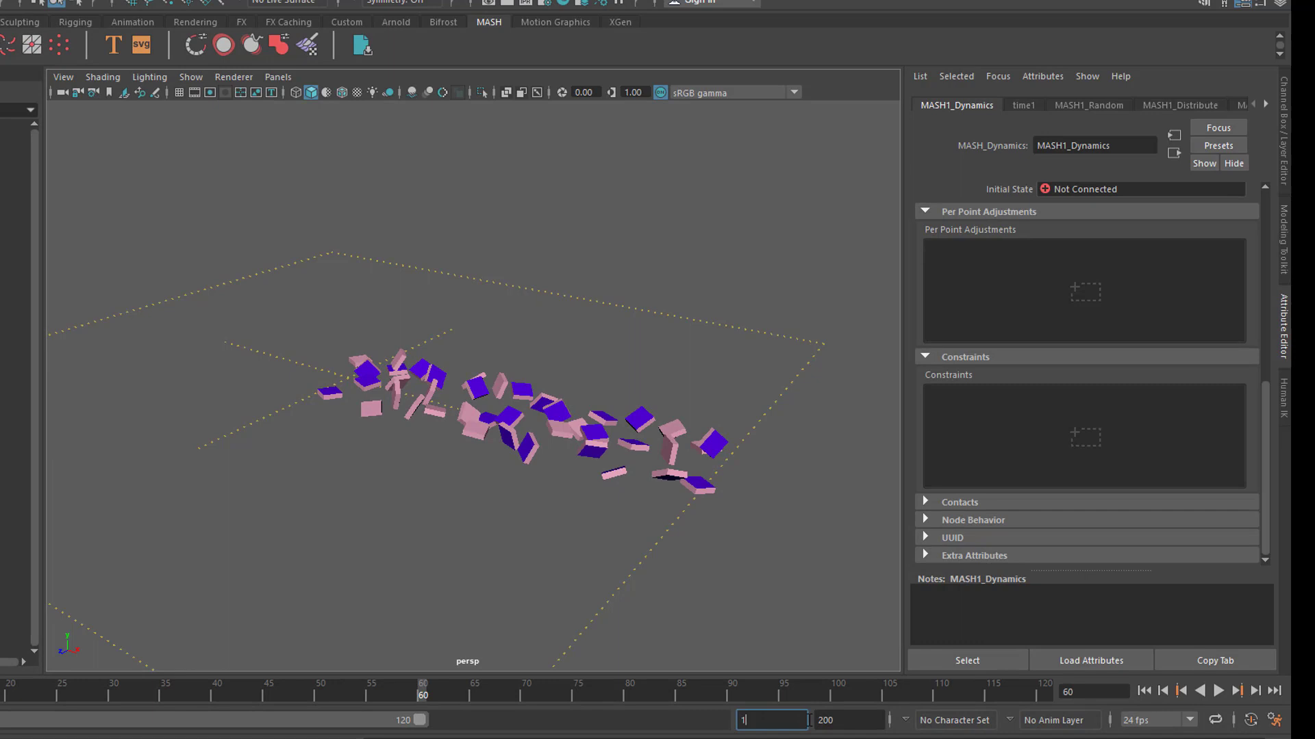
Set the animation end time to 1000 and replay the simulation from frame 1
{"action": "type", "text": "1000"}
{"action": "key", "text": "Return"}
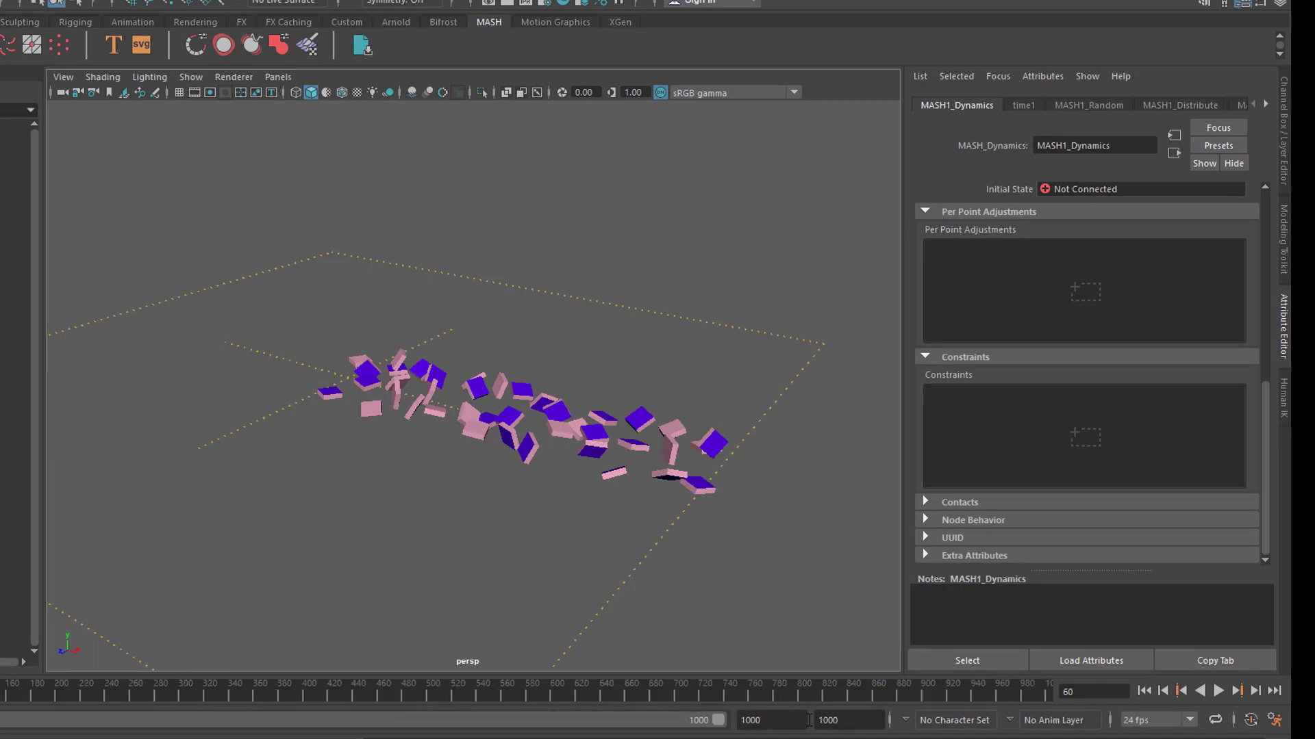
{"action": "left_click", "coordinate": [1144, 692]}
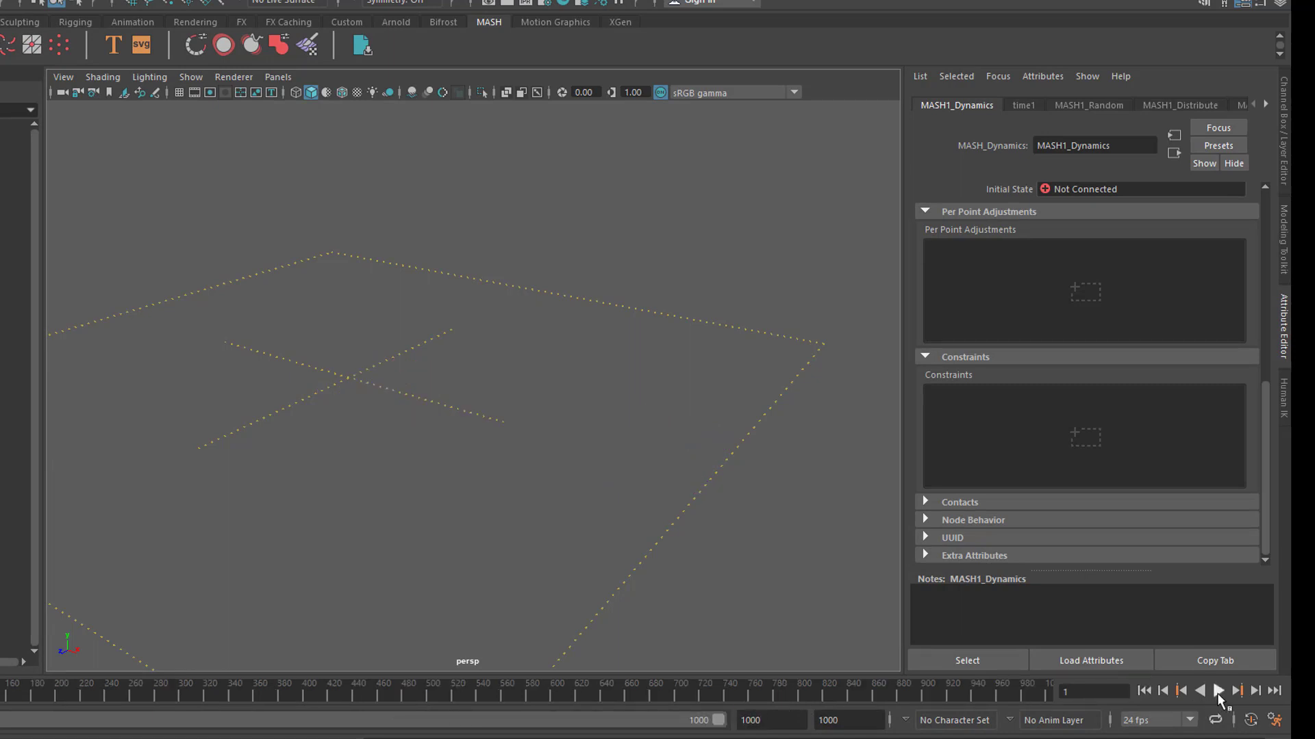
{"action": "left_click", "coordinate": [1218, 692]}
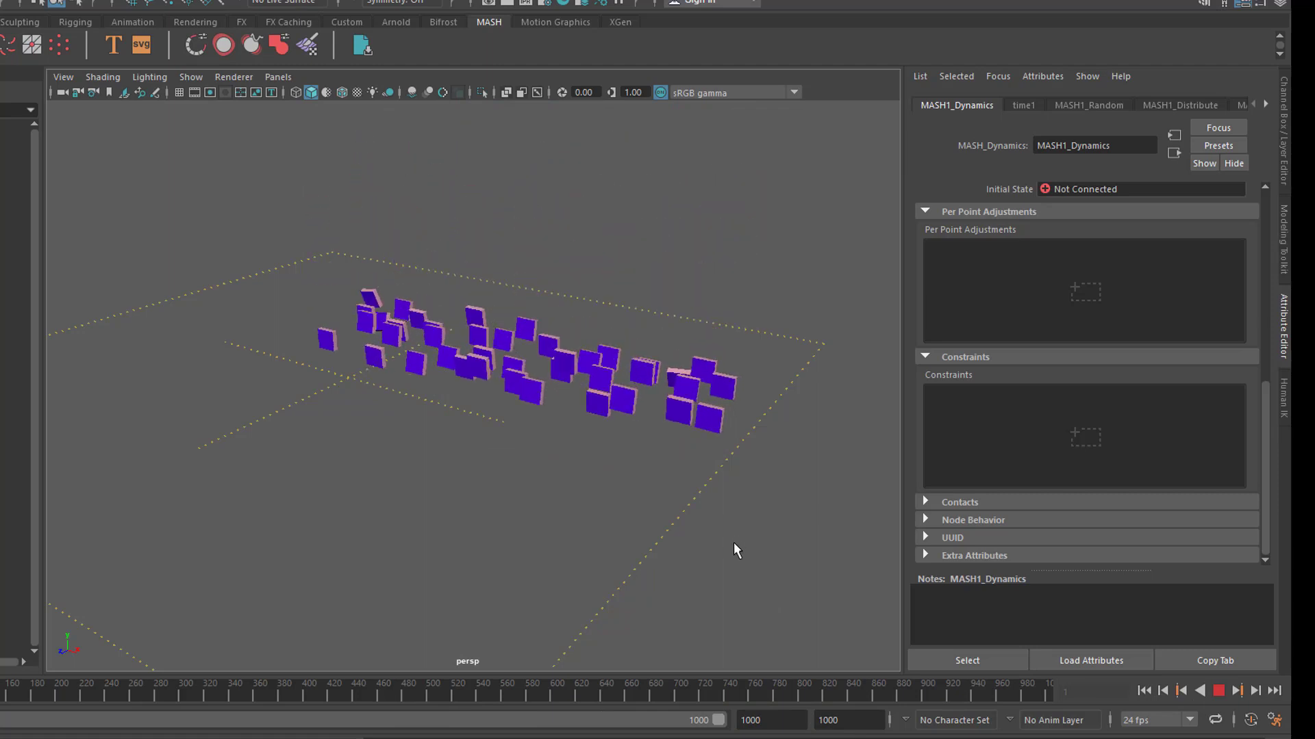
{"action": "left_click_drag", "start_coordinate": [704, 494], "coordinate": [585, 572], "text": "alt"}
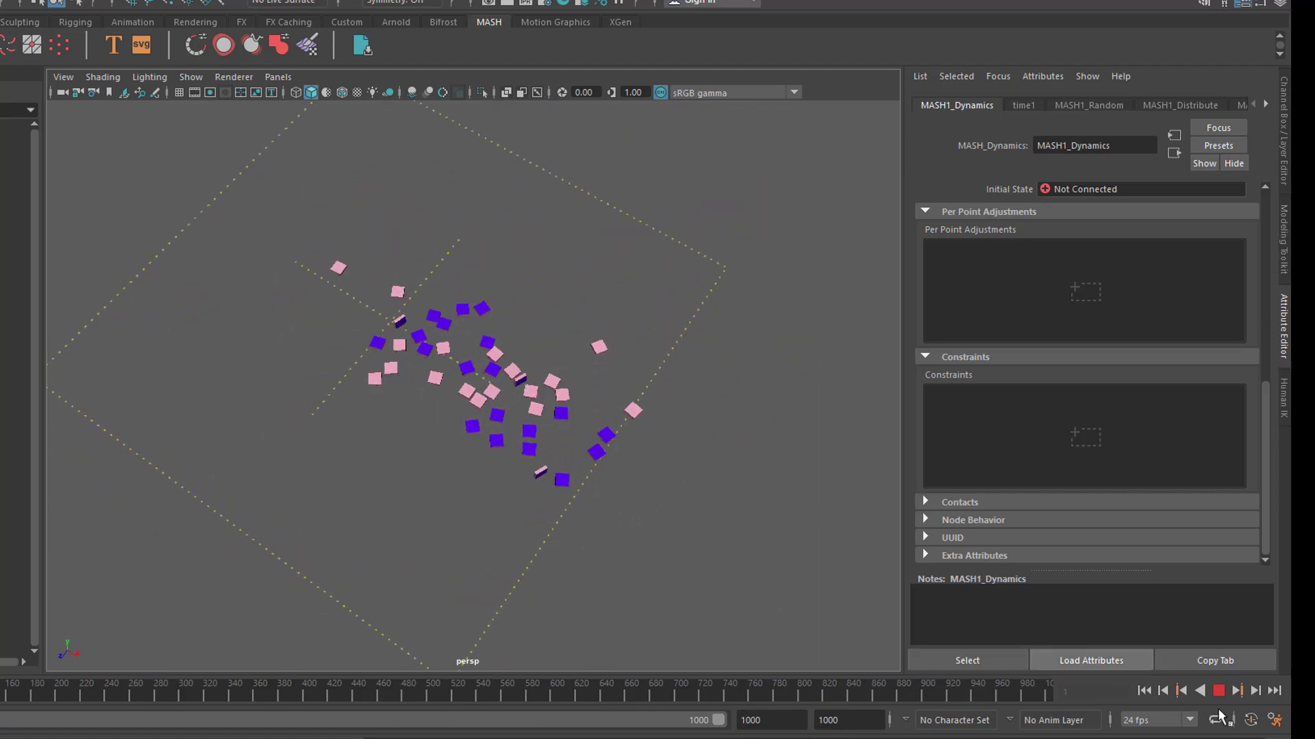
Watch the boxes from several angles, then stop playback and rewind to frame 1
{"action": "scroll", "coordinate": [606, 482], "scroll_direction": "up", "scroll_amount": 3}
{"action": "scroll", "coordinate": [606, 482], "scroll_direction": "up", "scroll_amount": 3}
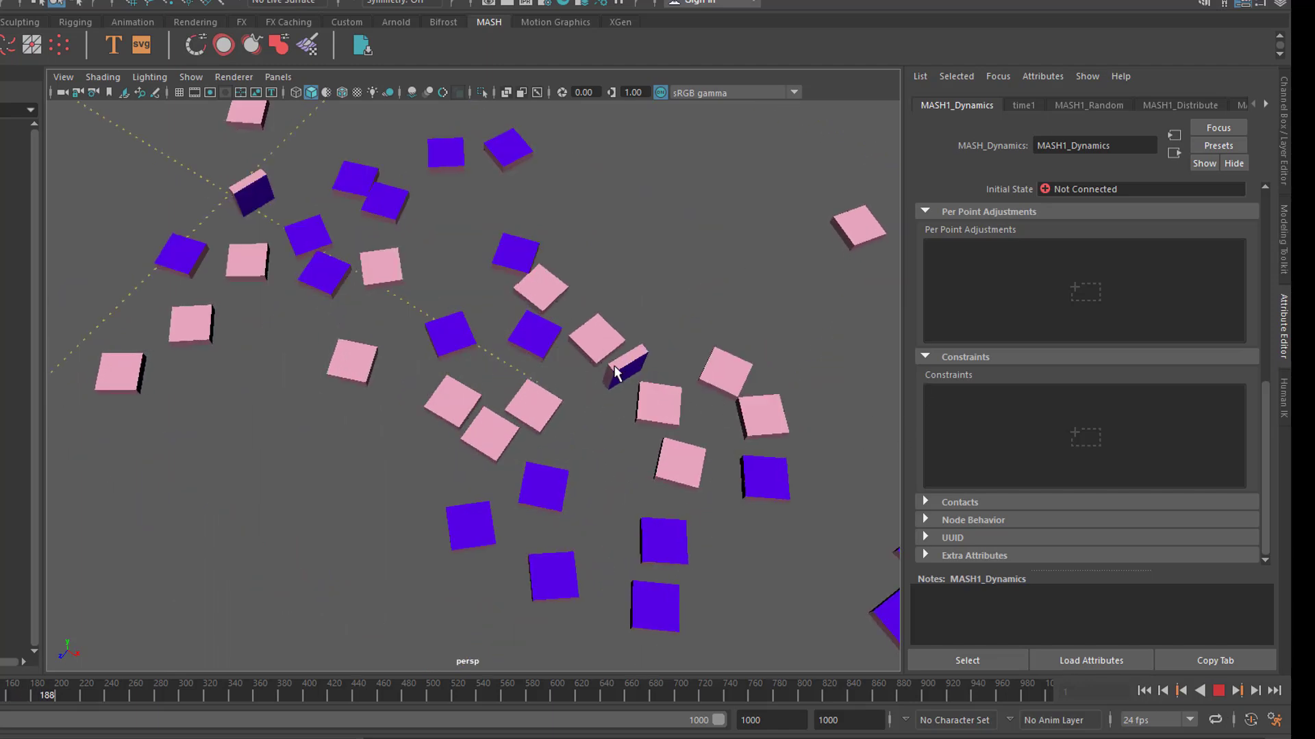
{"action": "left_click_drag", "start_coordinate": [289, 292], "coordinate": [484, 493], "text": "alt"}
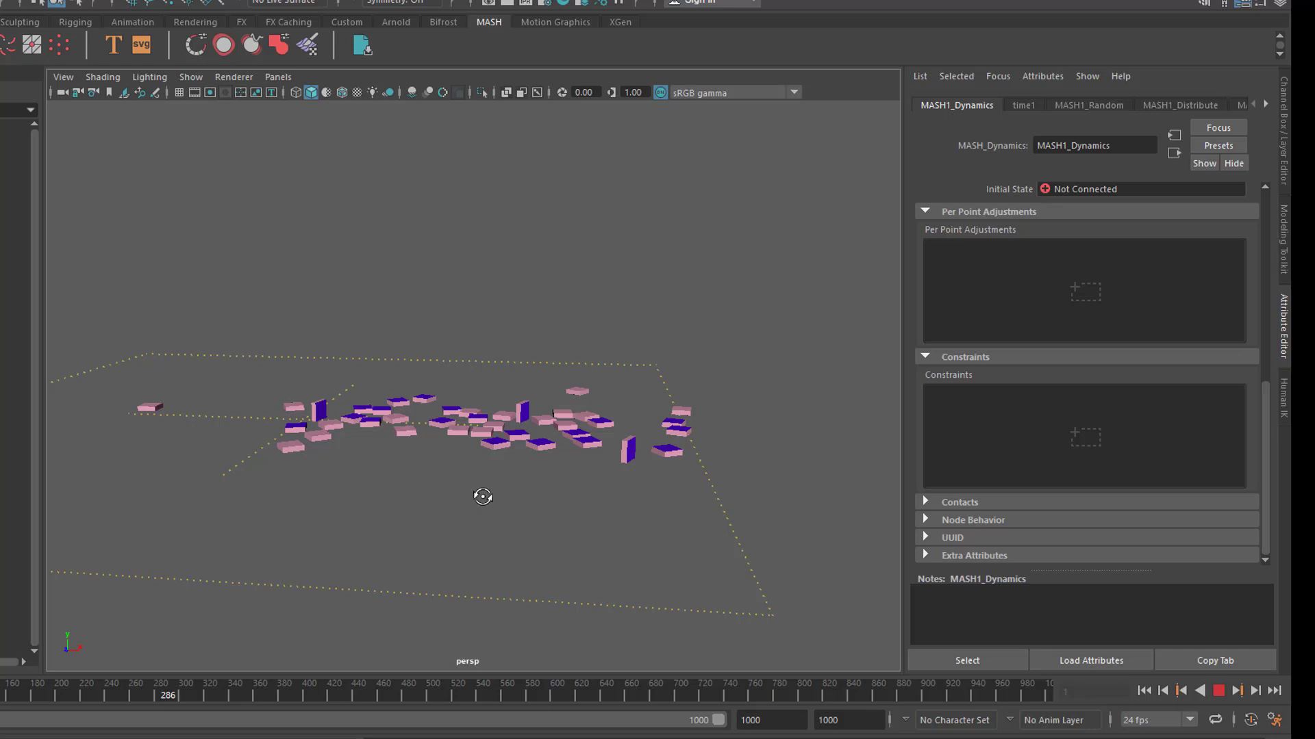
{"action": "left_click", "coordinate": [1218, 691]}
{"action": "left_click", "coordinate": [1143, 691]}
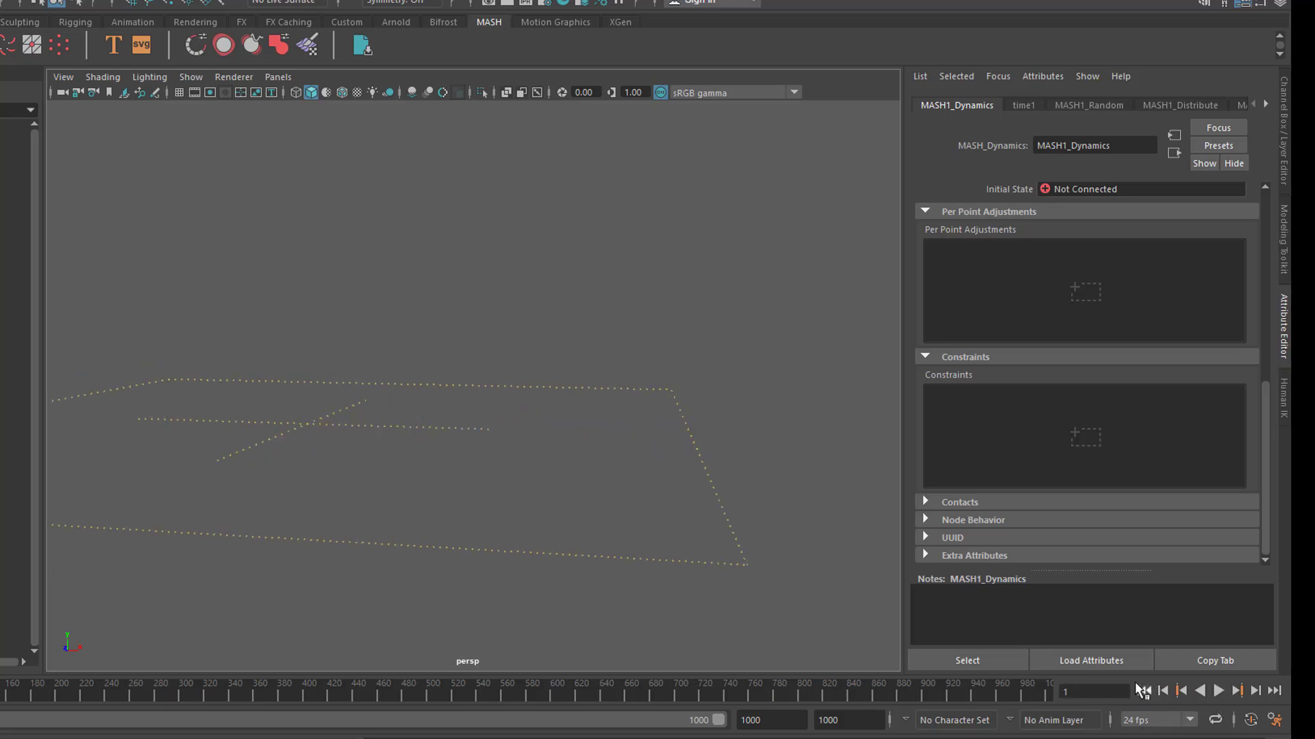
{"action": "left_click_drag", "start_coordinate": [766, 483], "coordinate": [548, 366], "text": "alt"}
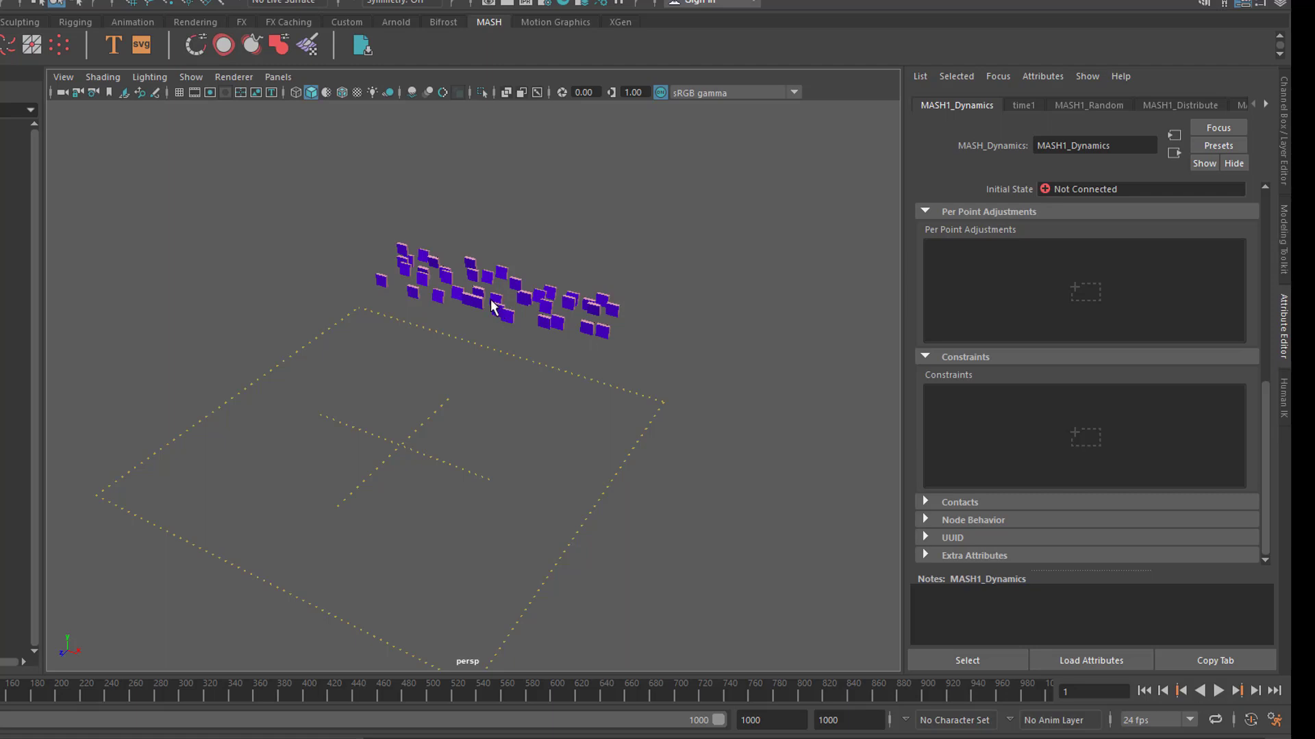
Reopen MASH1_Dynamics and collapse Per Point Adjustments to show the empty Constraints list
{"action": "left_click", "coordinate": [14, 272]}
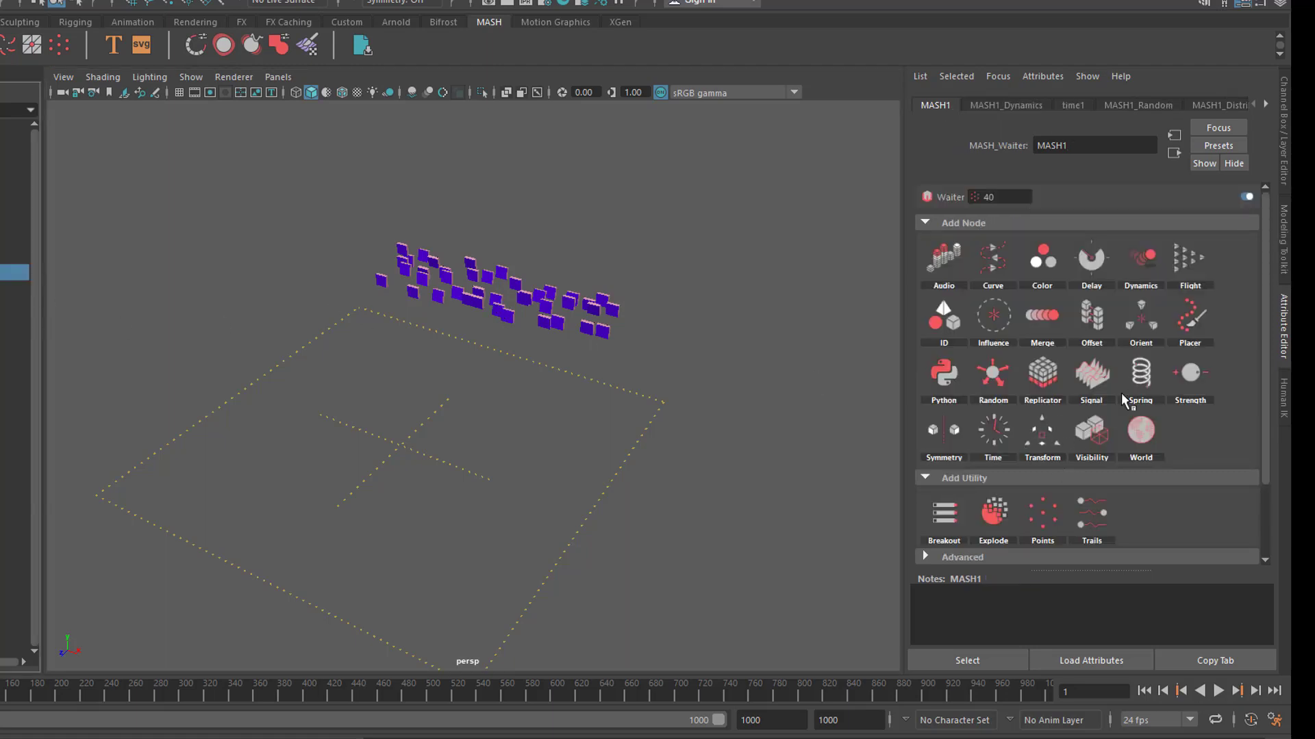
{"action": "left_click", "coordinate": [1026, 104]}
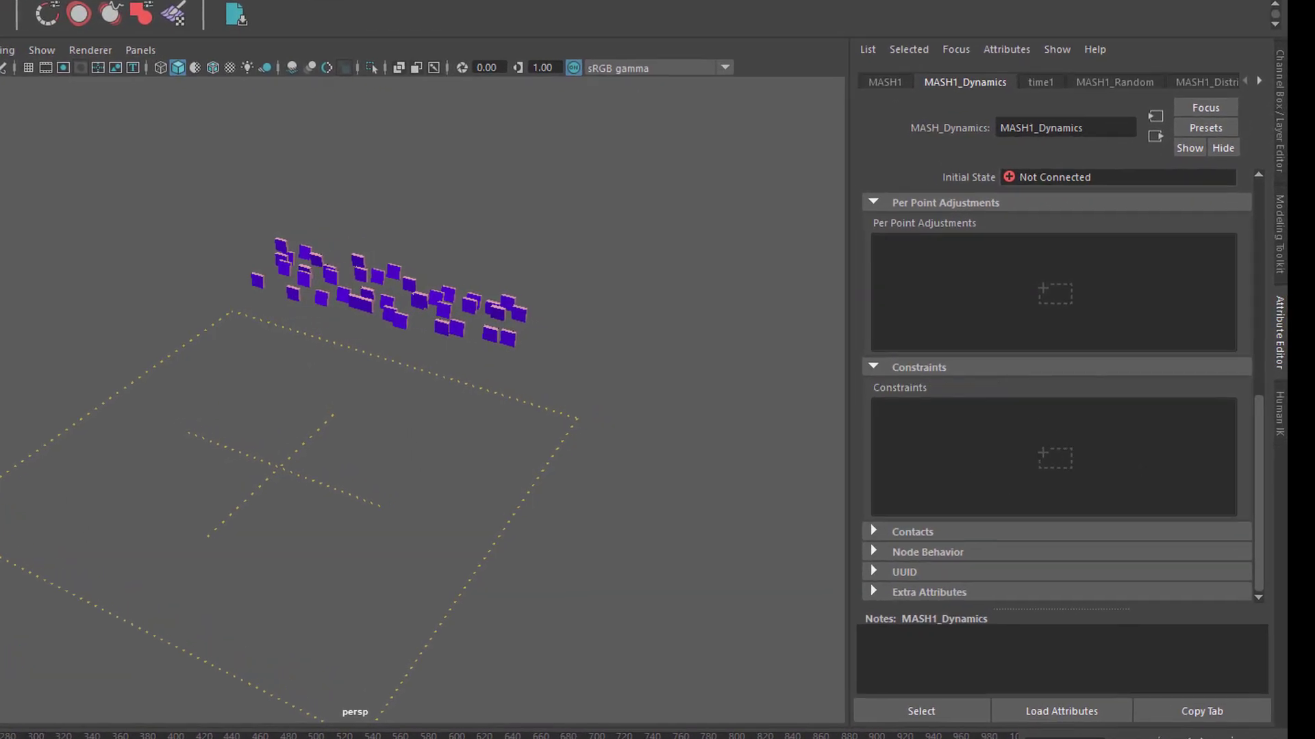
{"action": "left_click_drag", "start_coordinate": [1258, 473], "coordinate": [1265, 241]}
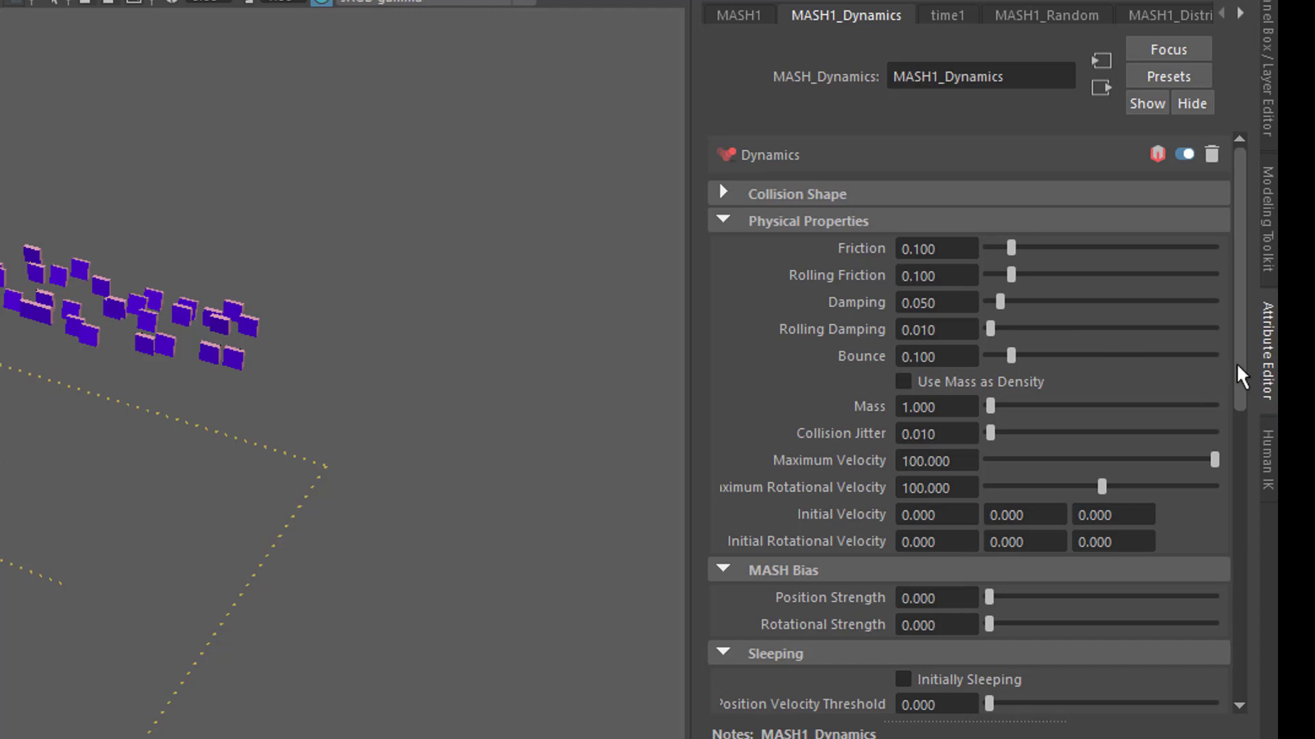
{"action": "left_click_drag", "start_coordinate": [1235, 362], "coordinate": [1241, 572]}
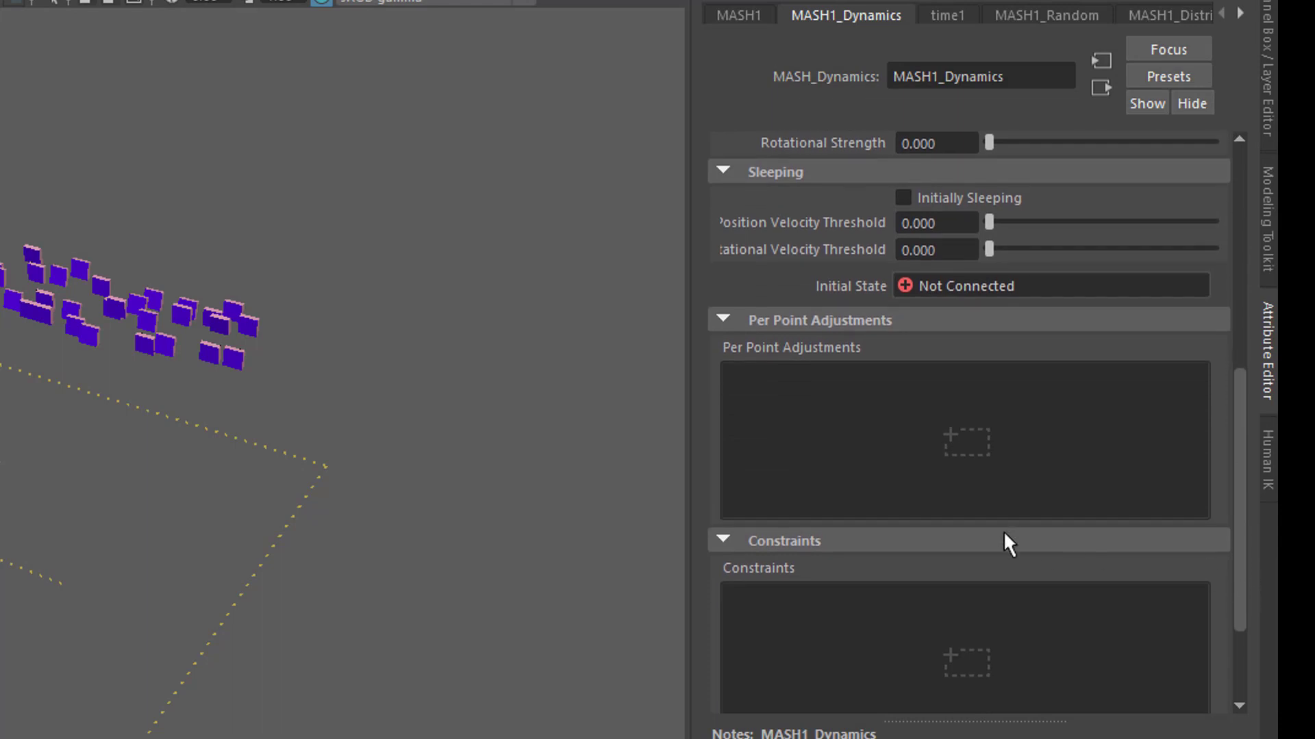
{"action": "left_click", "coordinate": [726, 318]}
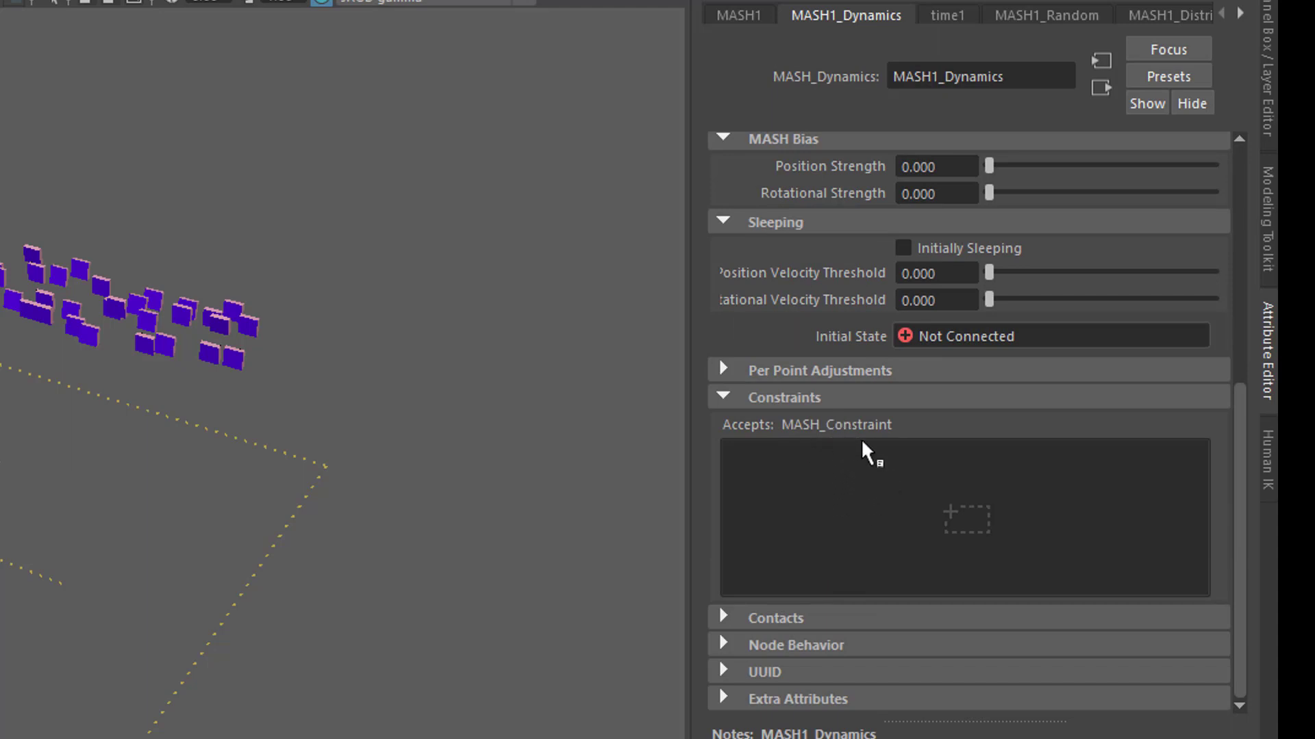
Create MASH_Constraint1 in the Constraints list and inspect the yellow links between neighbouring boxes
{"action": "right_click", "coordinate": [894, 485]}
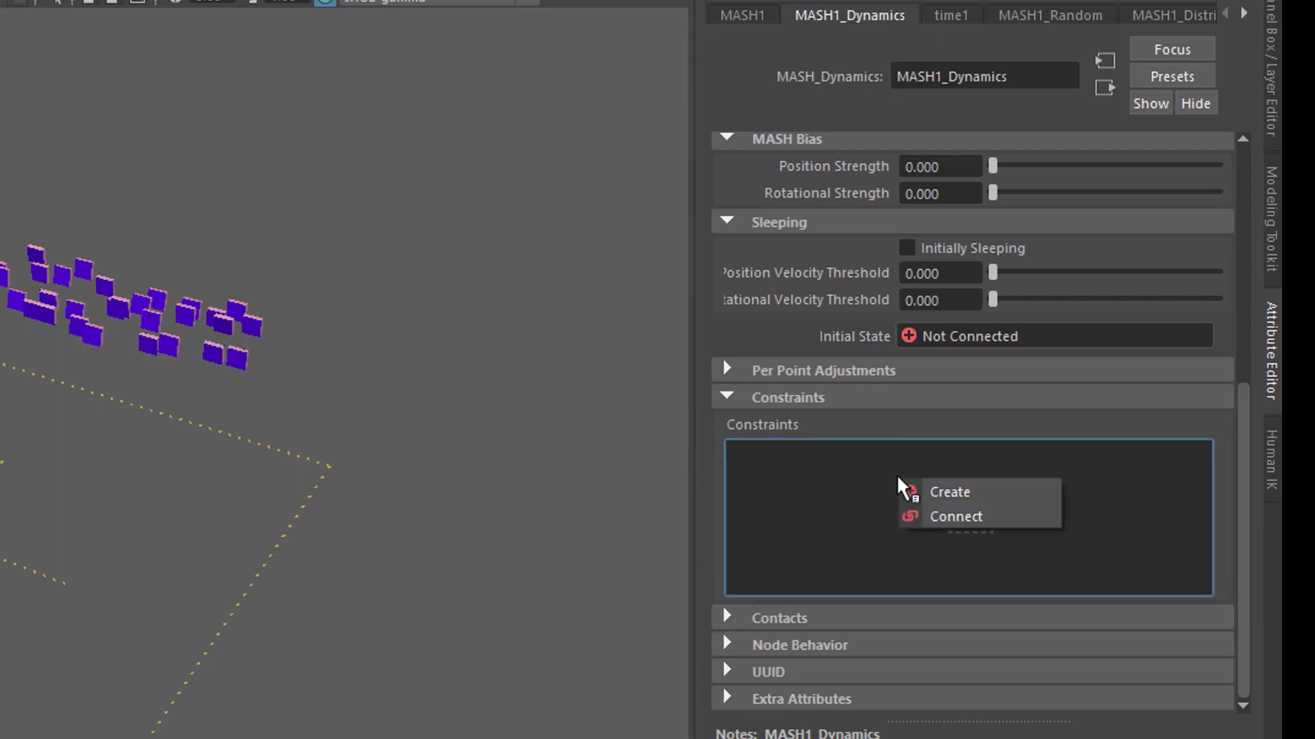
{"action": "left_click", "coordinate": [964, 492]}
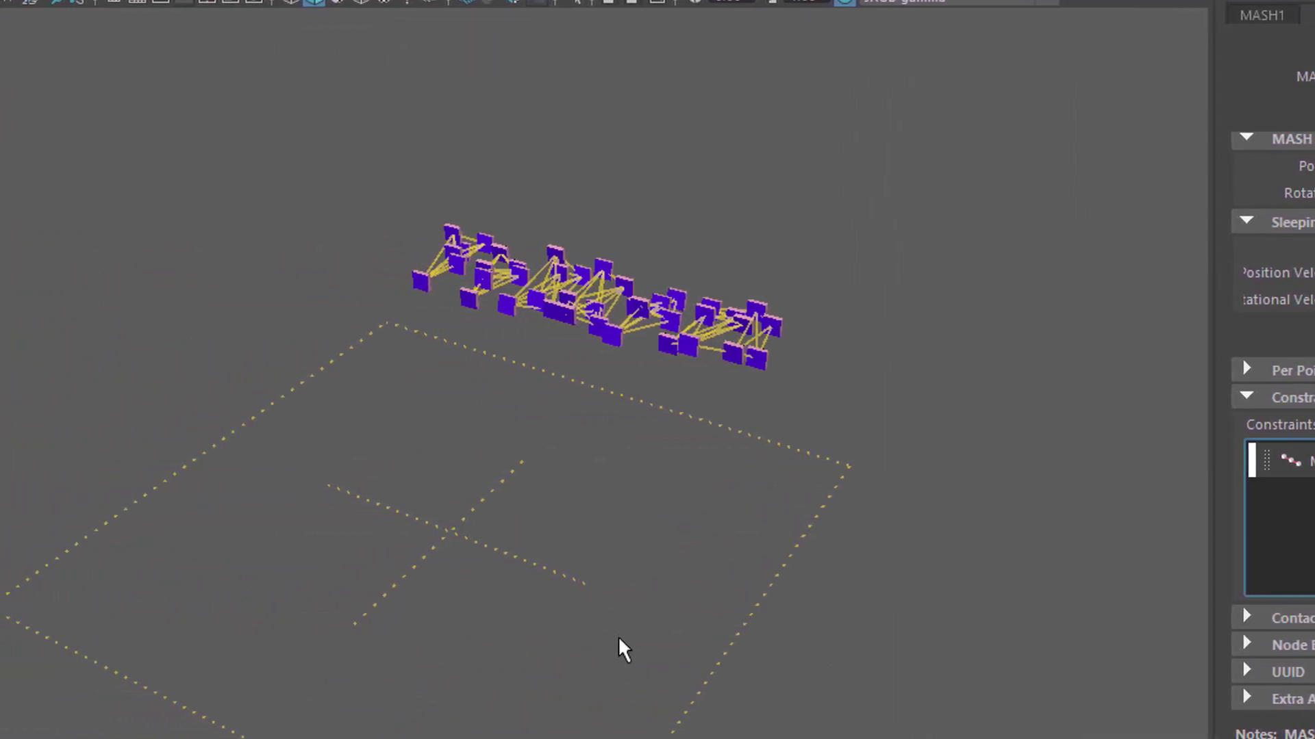
{"action": "right_click_drag", "start_coordinate": [623, 651], "coordinate": [910, 603], "text": "alt"}
{"action": "left_click_drag", "start_coordinate": [890, 600], "coordinate": [893, 643], "text": "alt"}
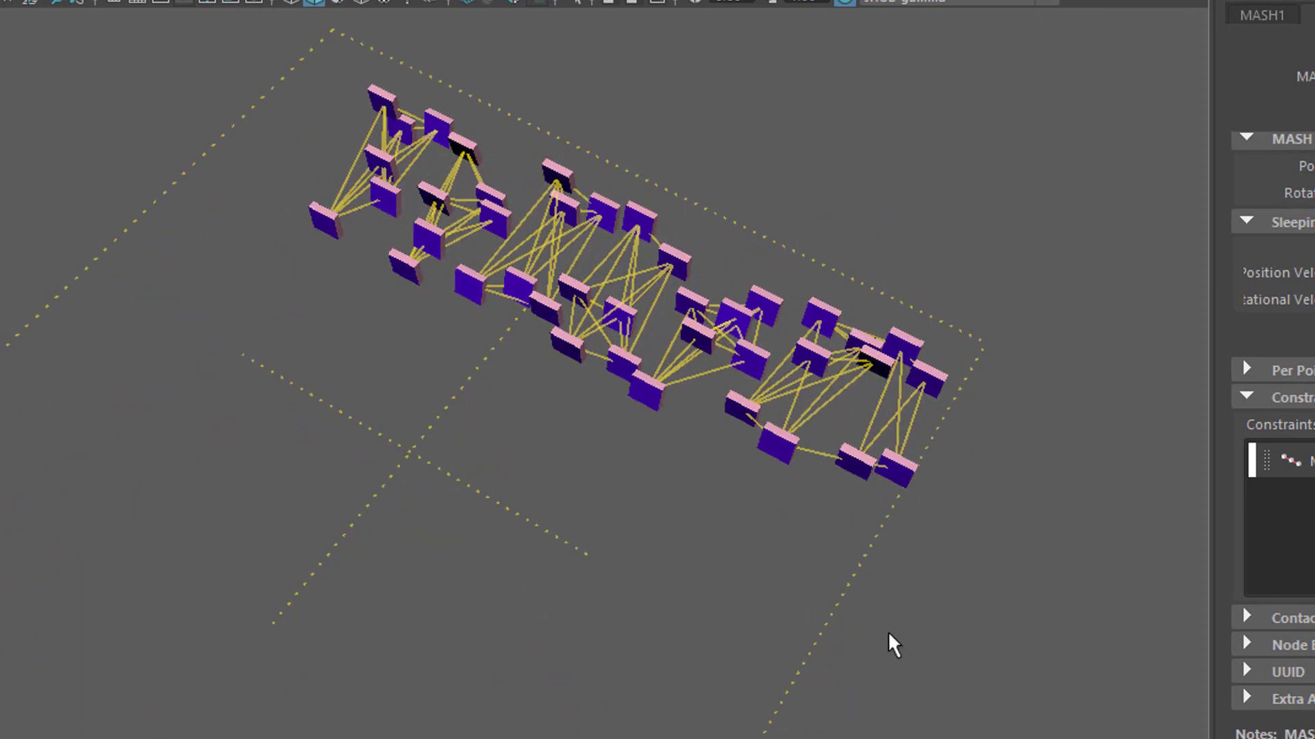
{"action": "right_click_drag", "start_coordinate": [894, 644], "coordinate": [979, 701], "text": "alt"}
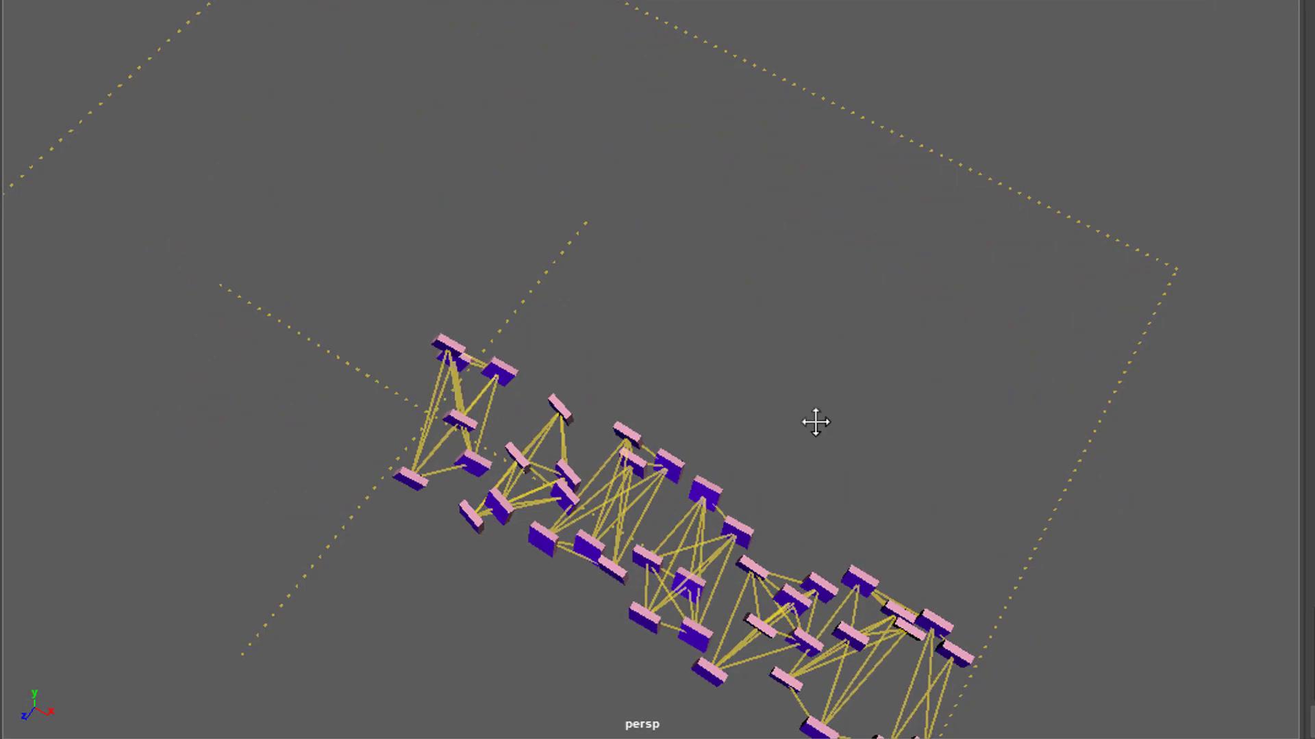
{"action": "left_click_drag", "start_coordinate": [816, 422], "coordinate": [856, 473], "text": "alt"}
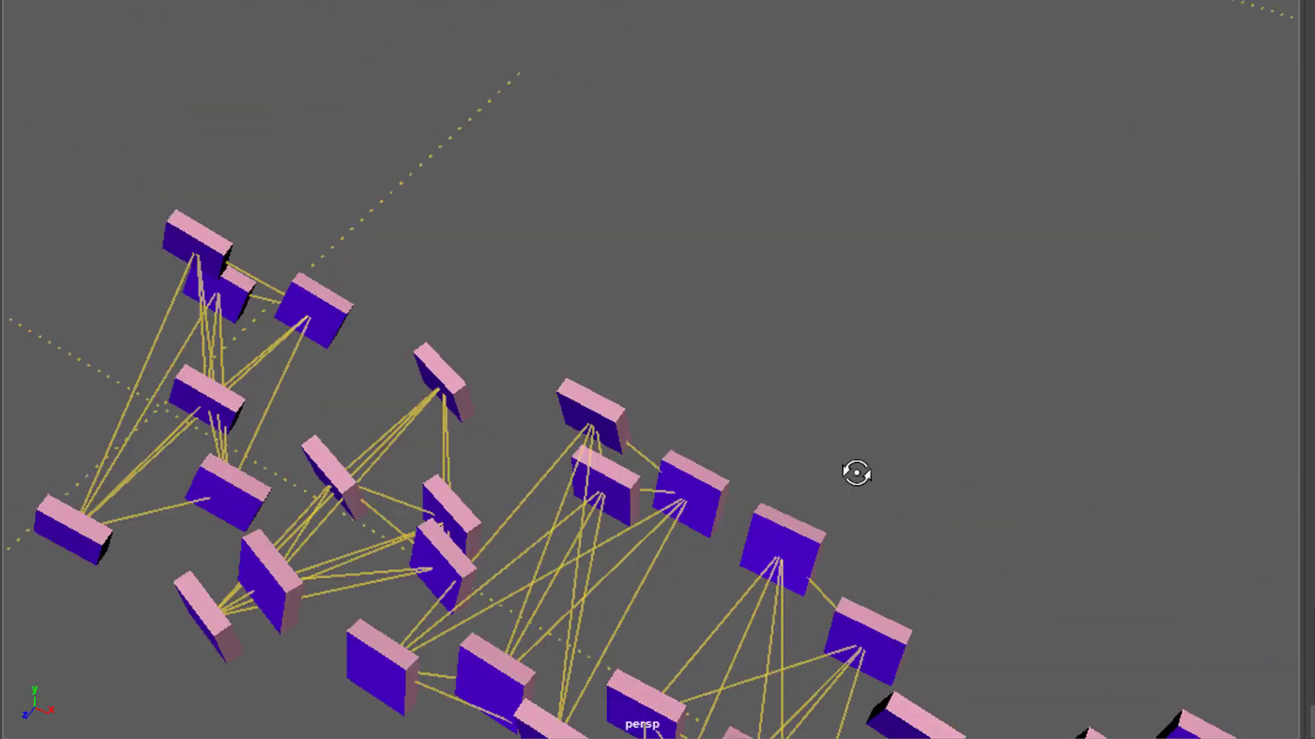
{"action": "scroll", "coordinate": [856, 473], "scroll_direction": "down", "scroll_amount": 5}
{"action": "scroll", "coordinate": [875, 167], "scroll_direction": "up", "scroll_amount": 2}
{"action": "scroll", "coordinate": [782, 108], "scroll_direction": "up", "scroll_amount": 3}
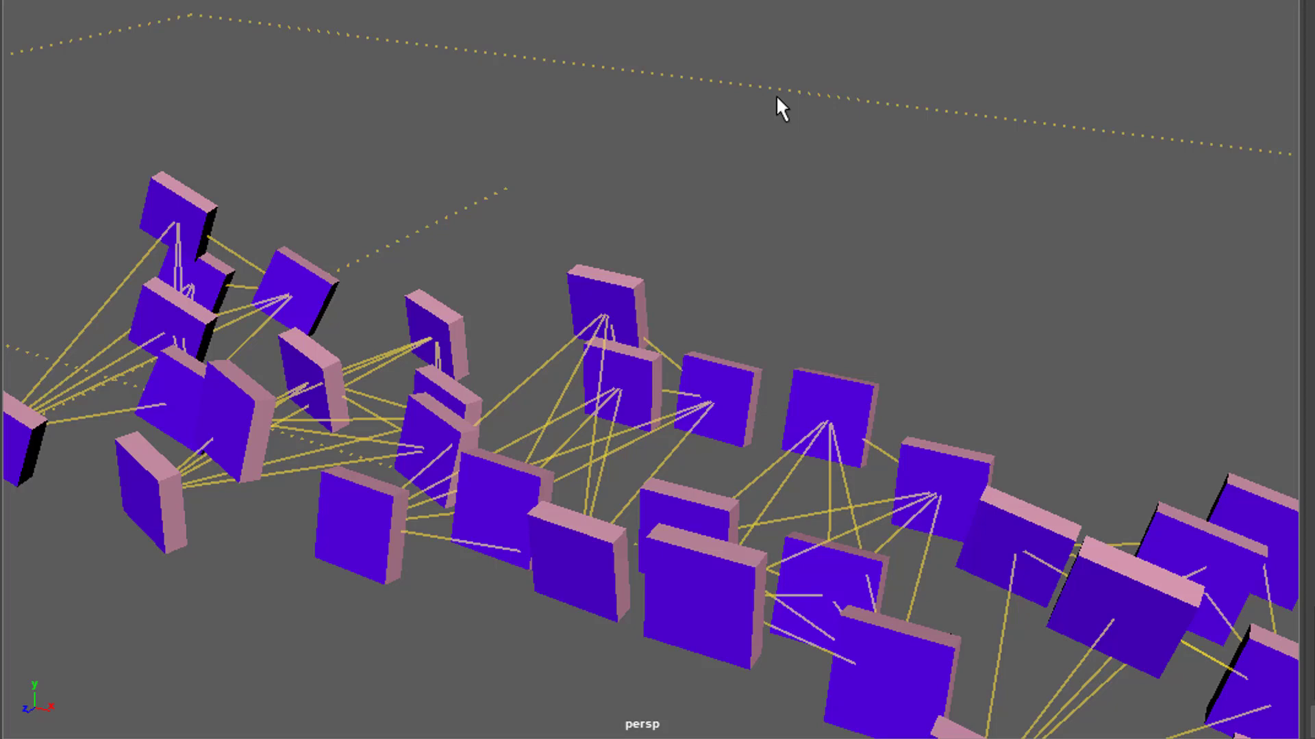
{"action": "scroll", "coordinate": [749, 290], "scroll_direction": "down", "scroll_amount": 3}
{"action": "scroll", "coordinate": [769, 505], "scroll_direction": "up", "scroll_amount": 3}
{"action": "left_click_drag", "start_coordinate": [768, 504], "coordinate": [672, 599], "text": "alt"}
{"action": "scroll", "coordinate": [815, 669], "scroll_direction": "up", "scroll_amount": 2}
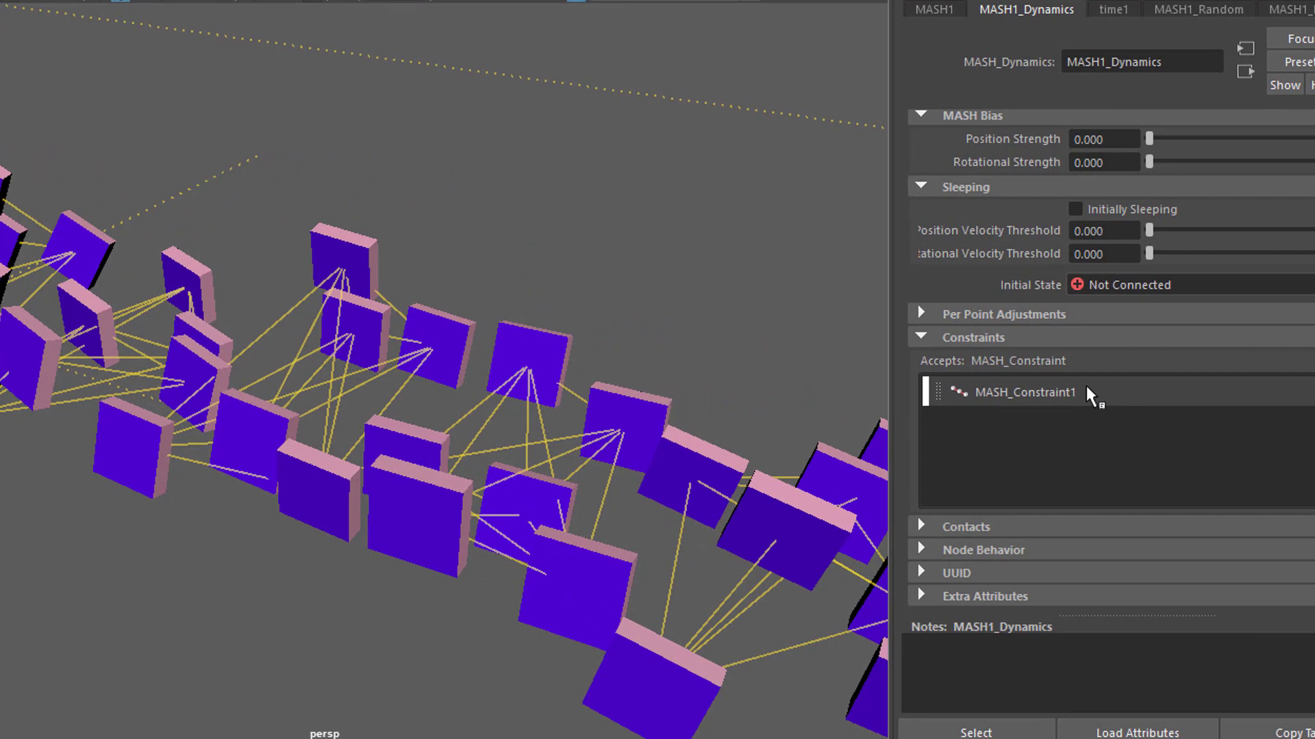
Show MASH_Constraint1's attributes, toggle Enable to compare its effect, and bring up the Type list
{"action": "left_click", "coordinate": [1088, 395]}
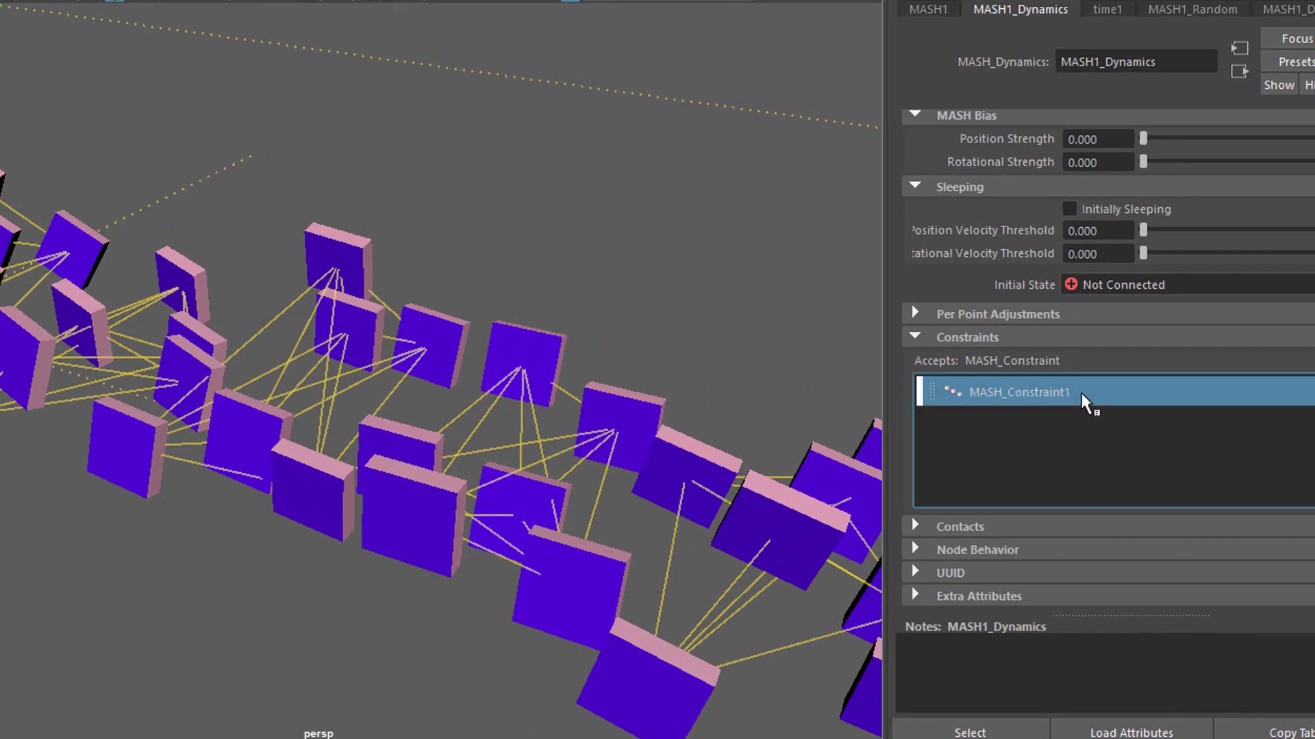
{"action": "left_click", "coordinate": [1081, 397]}
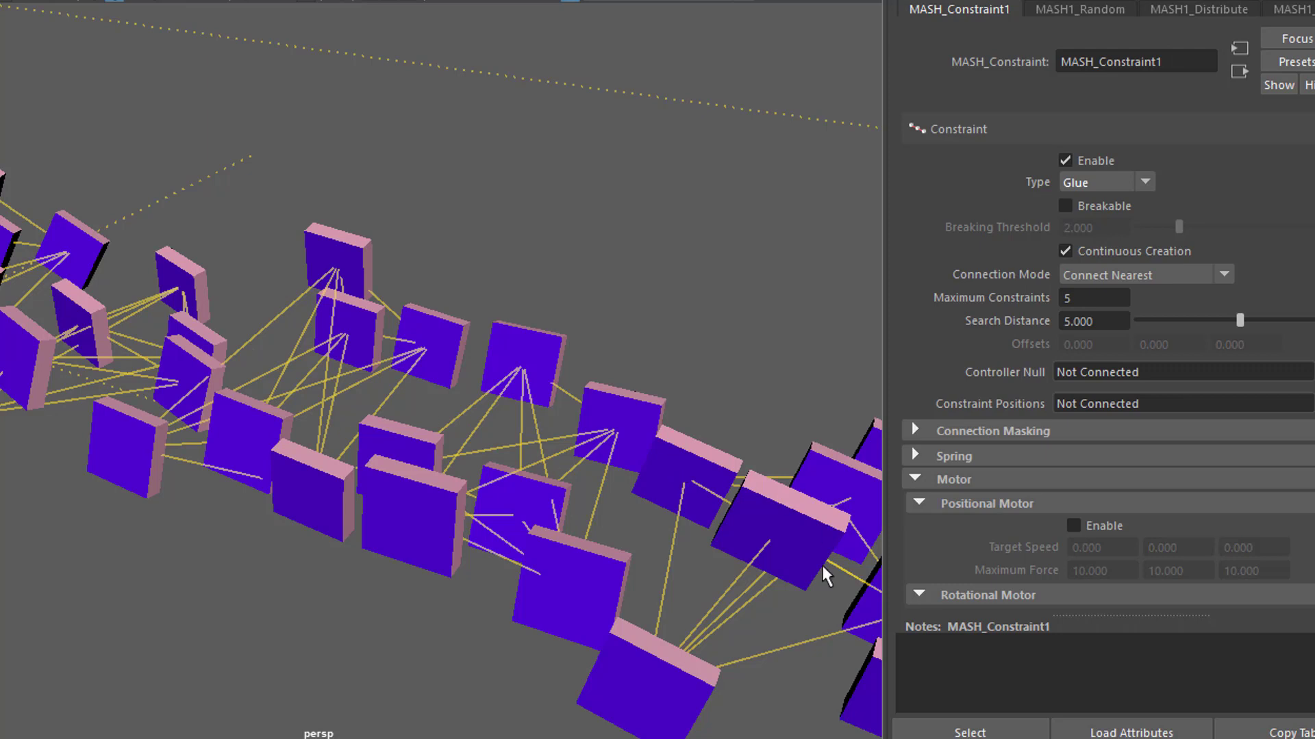
{"action": "left_click", "coordinate": [1065, 160]}
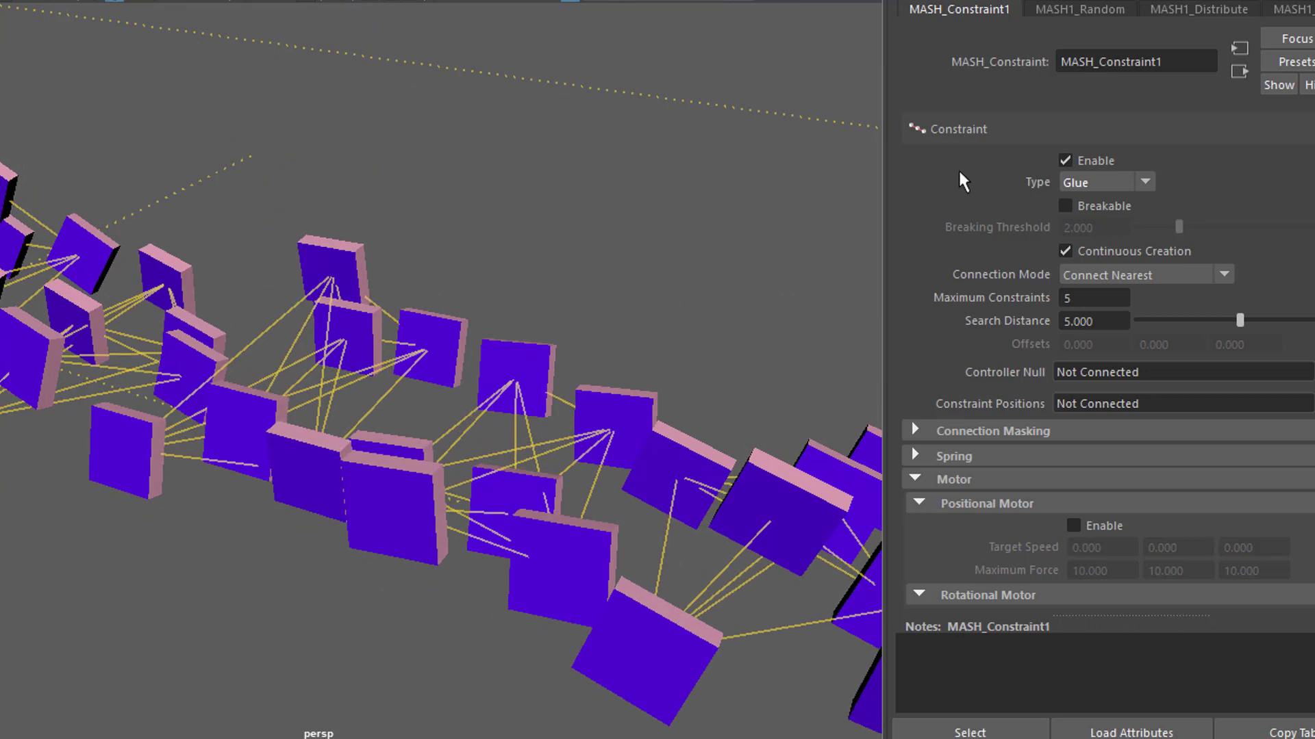
{"action": "left_click", "coordinate": [1146, 183]}
Switch MASH_Constraint1's type to Spring and watch the spring-linked boxes in the viewport
{"action": "left_click", "coordinate": [1121, 226]}
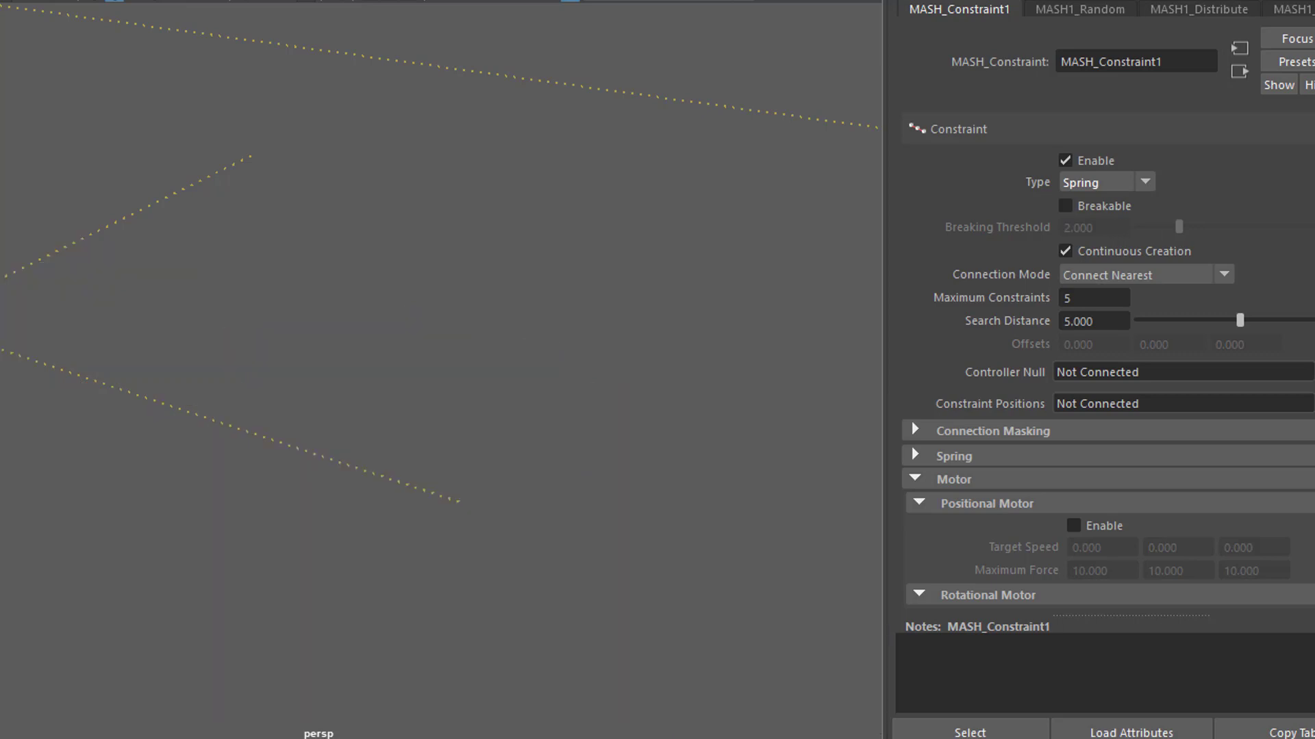
{"action": "scroll", "coordinate": [288, 404], "scroll_direction": "down", "scroll_amount": 5}
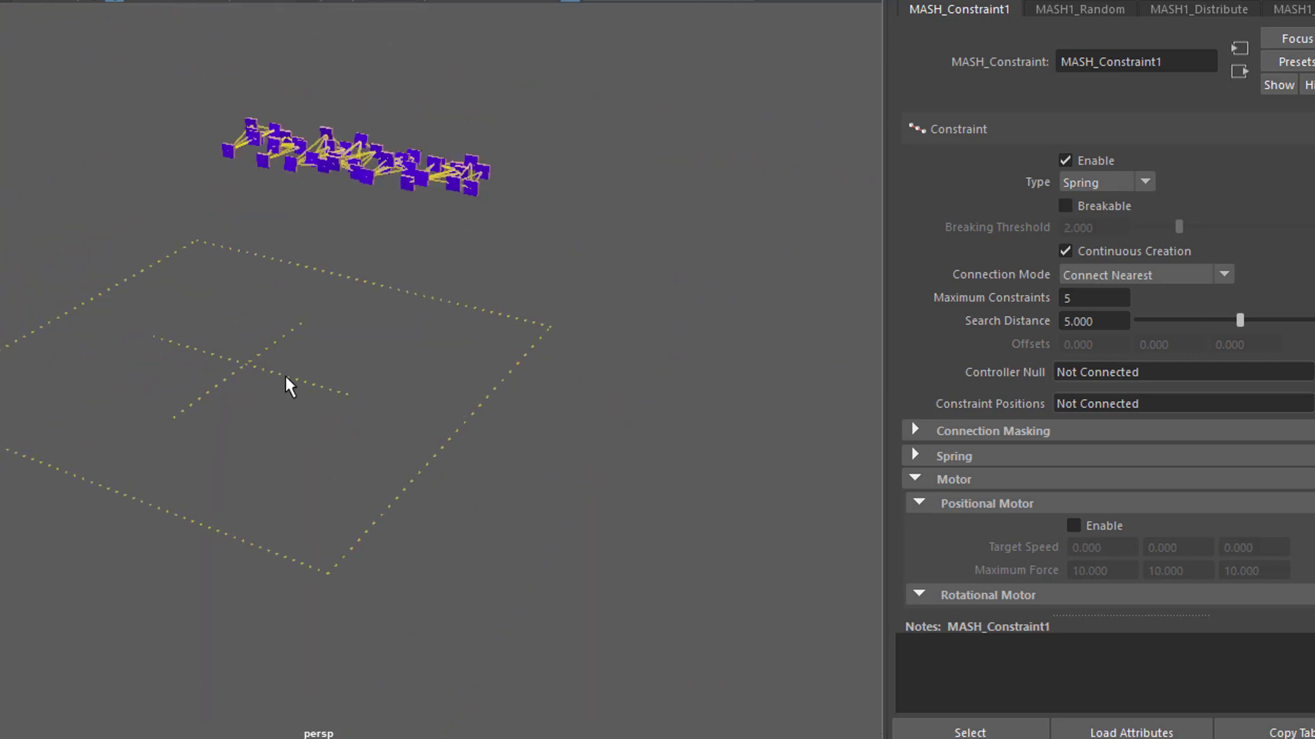
{"action": "left_click_drag", "start_coordinate": [308, 387], "coordinate": [321, 438], "text": "alt"}
{"action": "right_click_drag", "start_coordinate": [321, 439], "coordinate": [654, 370], "text": "alt"}
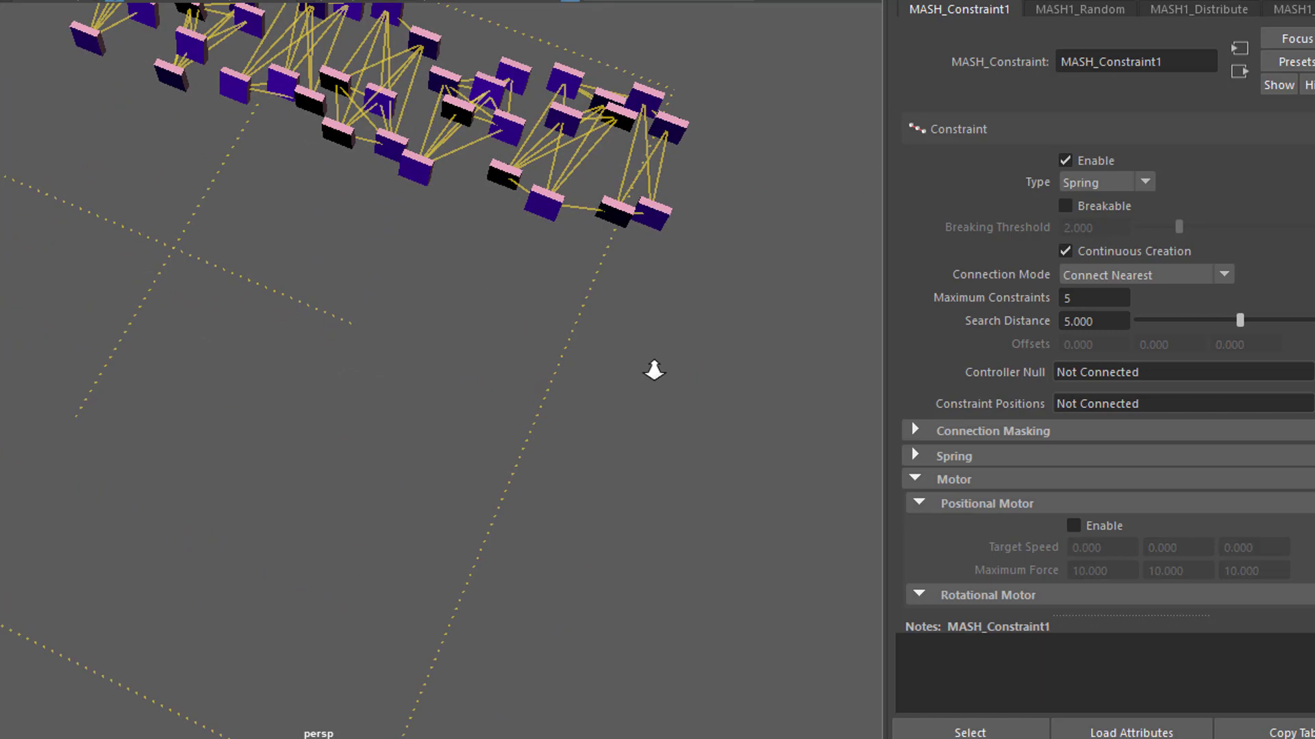
{"action": "left_click_drag", "start_coordinate": [654, 370], "coordinate": [617, 402], "text": "alt"}
{"action": "middle_click_drag", "start_coordinate": [597, 381], "coordinate": [616, 446], "text": "alt"}
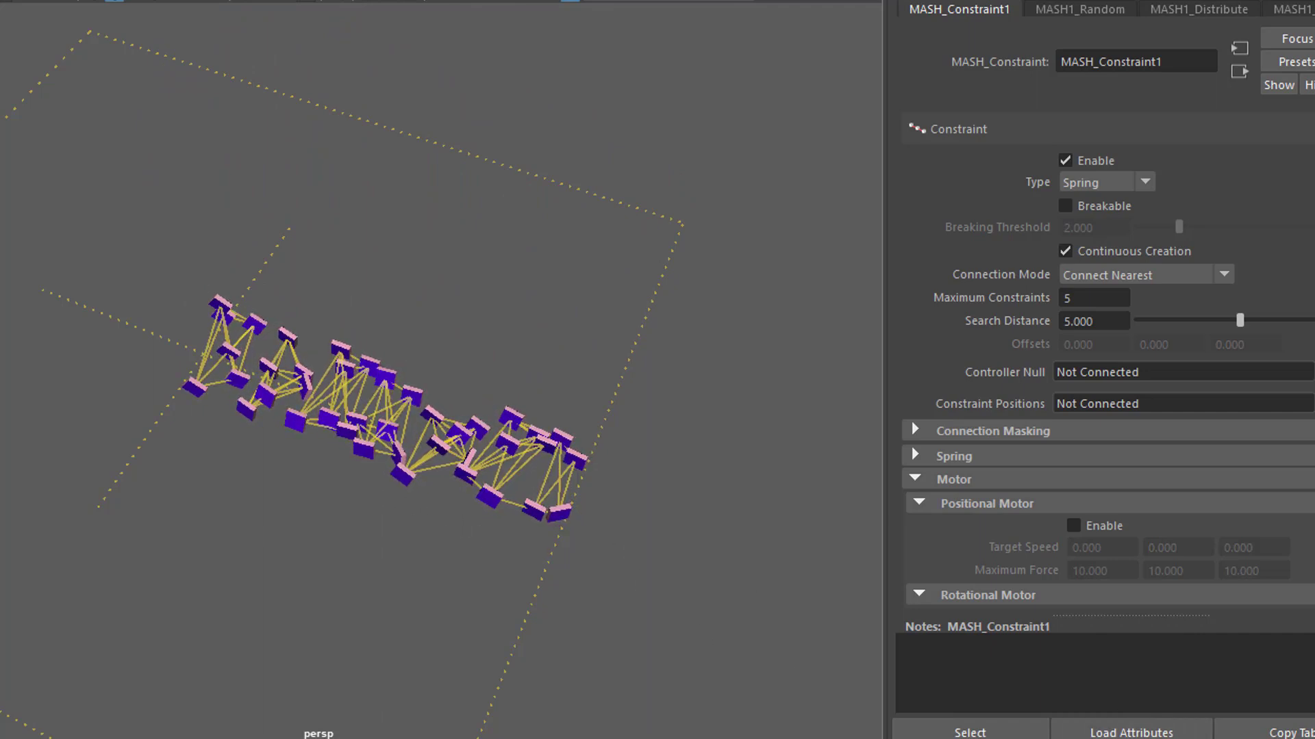
{"action": "scroll", "coordinate": [582, 438], "scroll_direction": "up", "scroll_amount": 4}
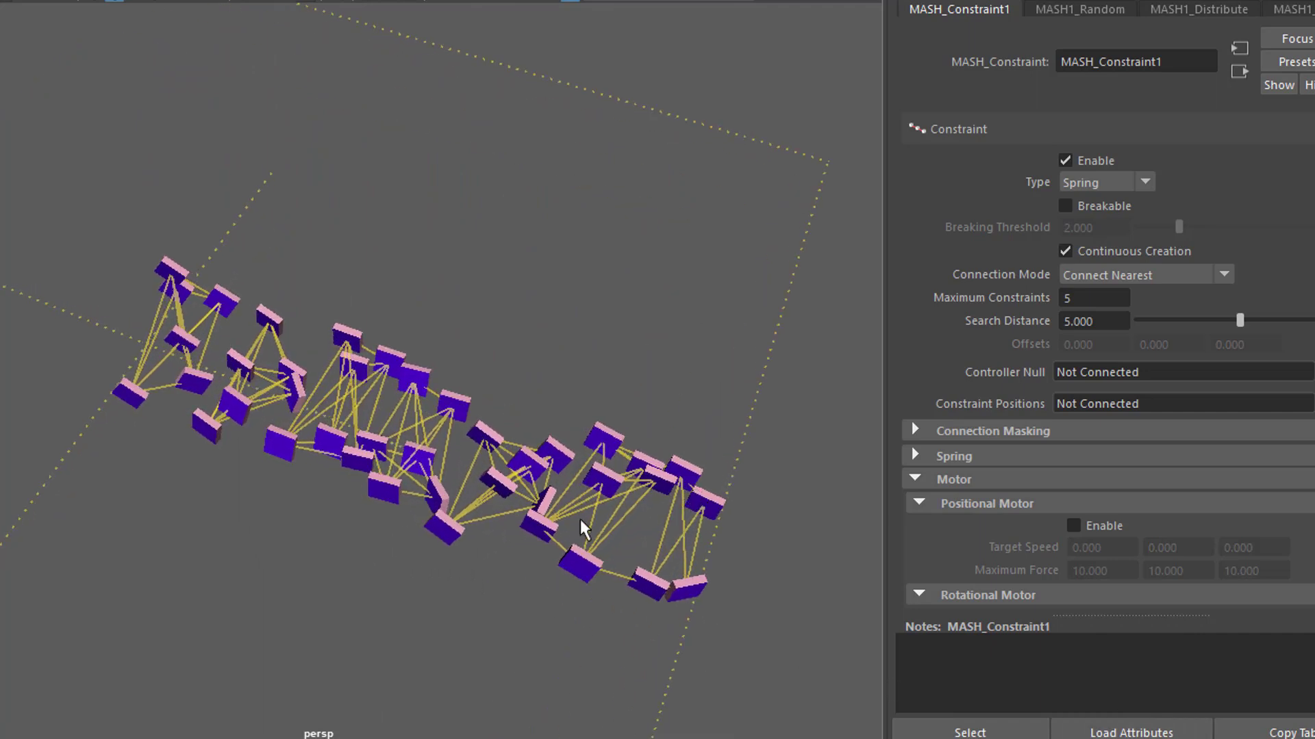
{"action": "middle_click_drag", "start_coordinate": [558, 429], "coordinate": [521, 383], "text": "alt"}
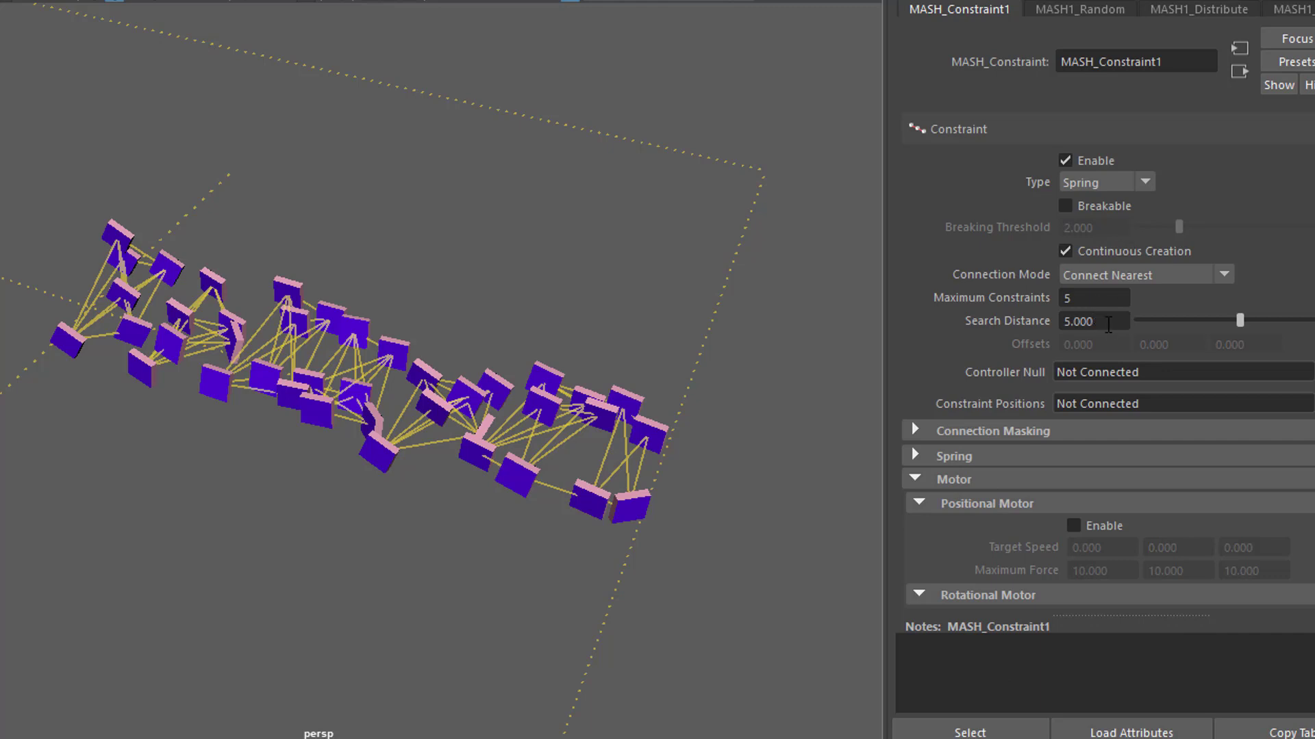
Set Search Distance to 1 and confirm the boxes no longer link together
{"action": "left_click_drag", "start_coordinate": [1108, 324], "coordinate": [1038, 327]}
{"action": "key", "text": "Return"}
{"action": "left_click_drag", "start_coordinate": [730, 311], "coordinate": [316, 403], "text": "alt"}
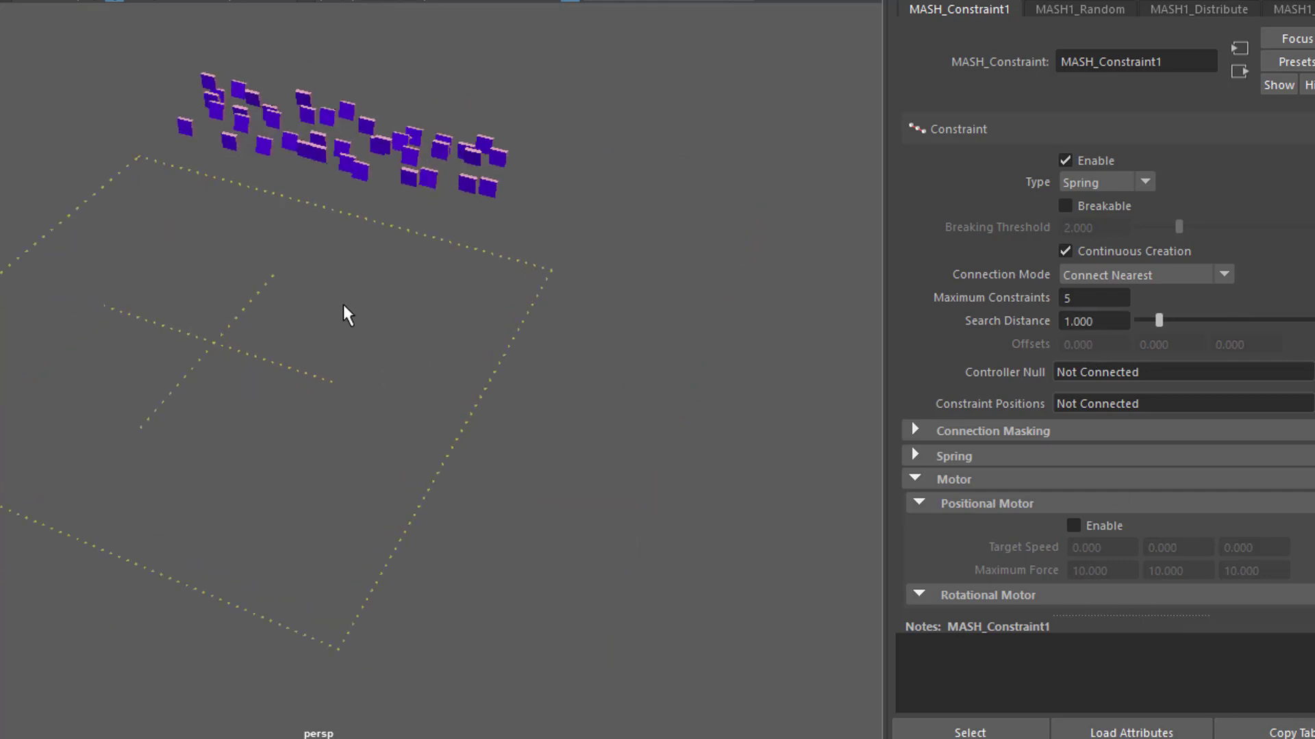
{"action": "middle_click_drag", "start_coordinate": [344, 315], "coordinate": [469, 461], "text": "alt"}
{"action": "scroll", "coordinate": [749, 361], "scroll_direction": "up", "scroll_amount": 6}
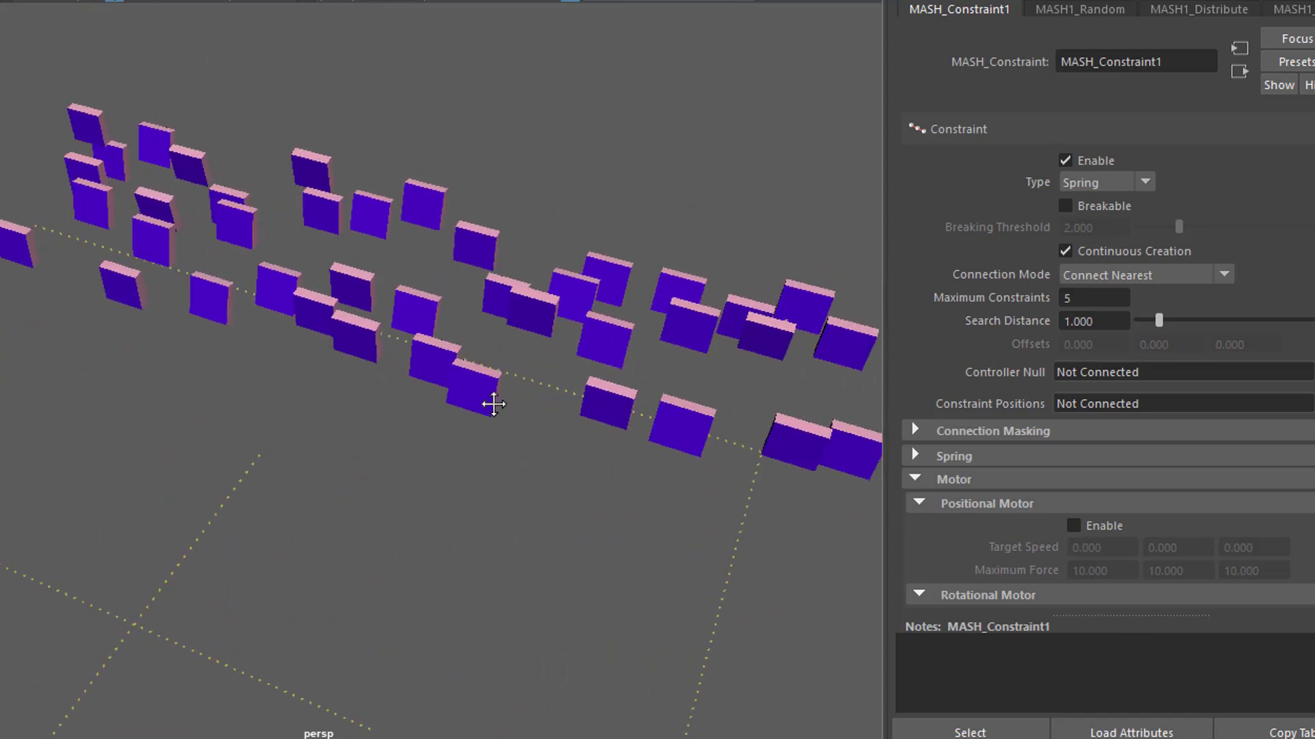
{"action": "left_click_drag", "start_coordinate": [493, 404], "coordinate": [459, 390], "text": "alt"}
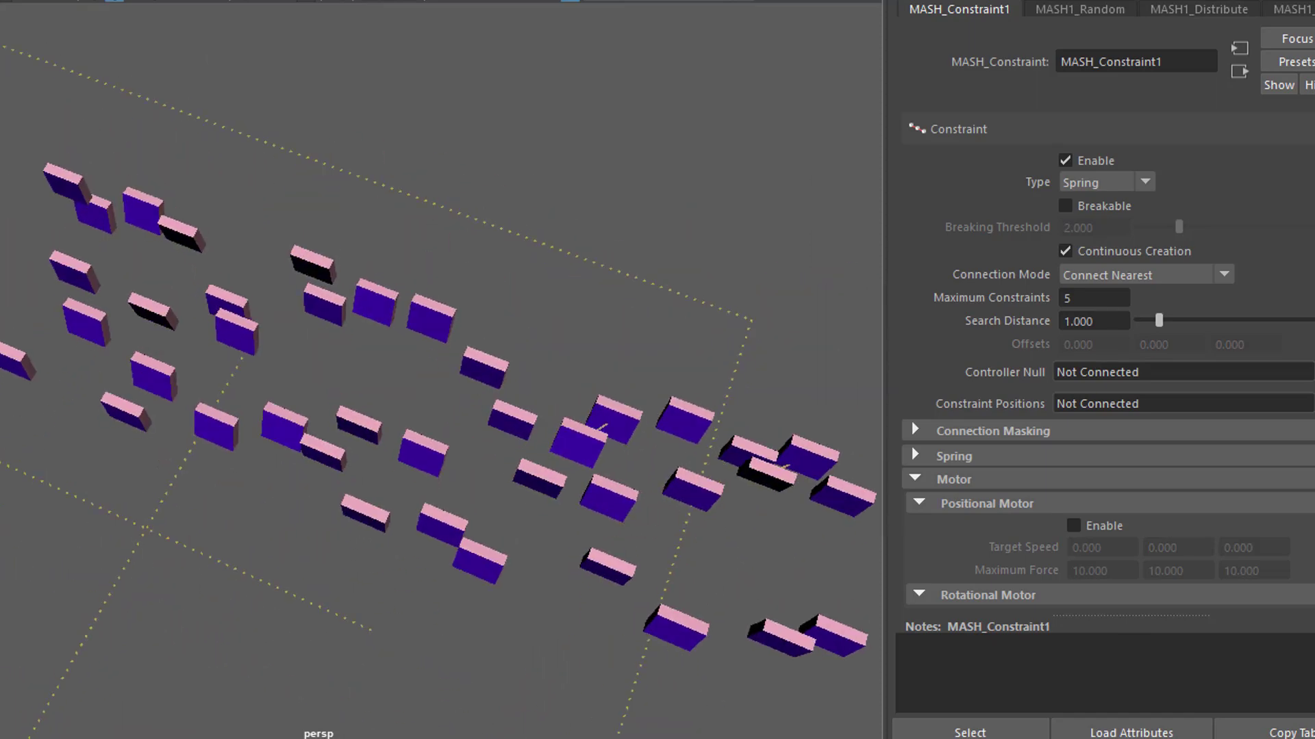
{"action": "left_click_drag", "start_coordinate": [620, 466], "coordinate": [623, 513], "text": "alt"}
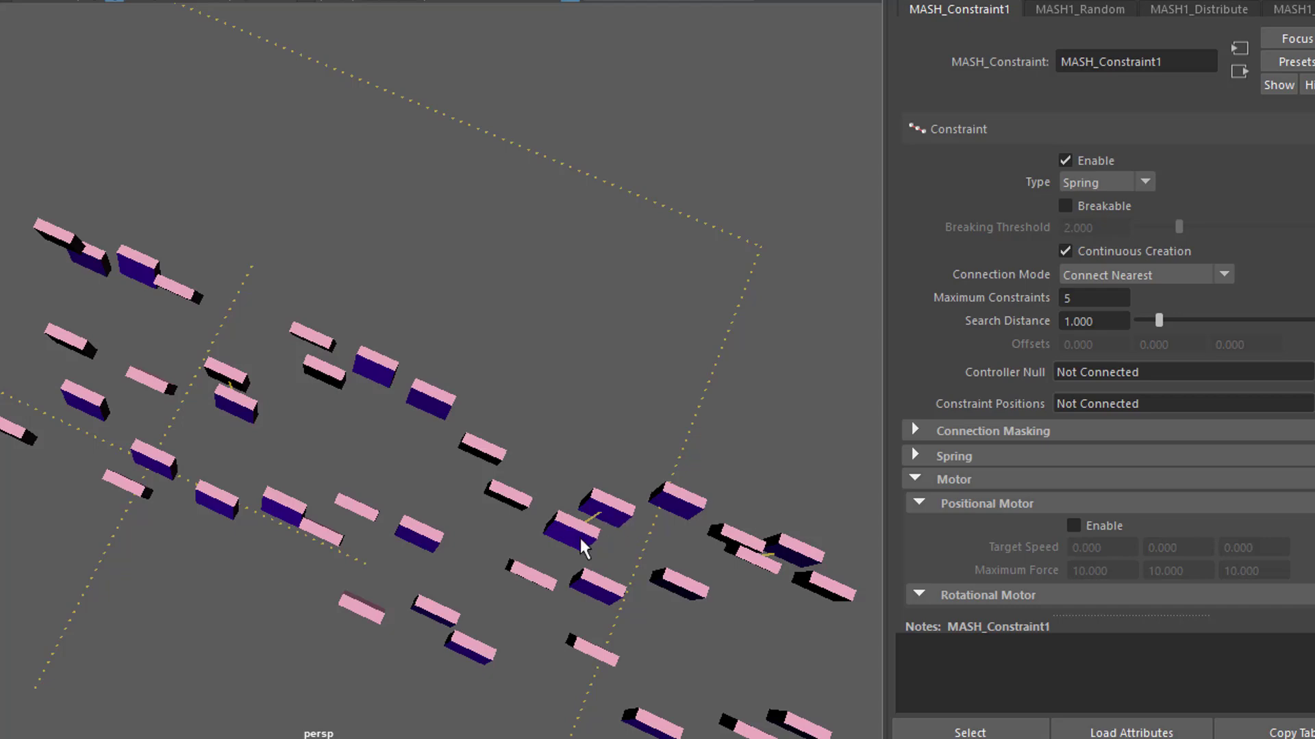
{"action": "left_click_drag", "start_coordinate": [577, 551], "coordinate": [558, 500], "text": "alt"}
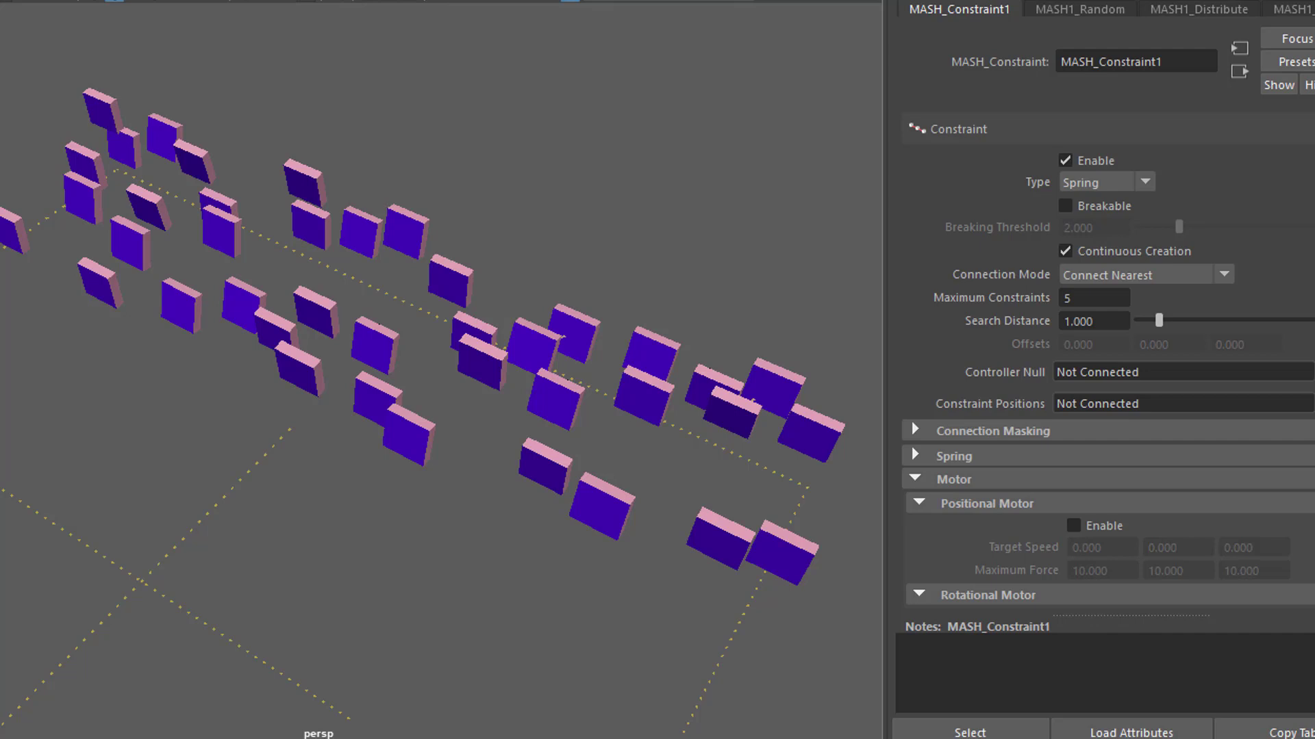
{"action": "scroll", "coordinate": [660, 513], "scroll_direction": "down", "scroll_amount": 10}
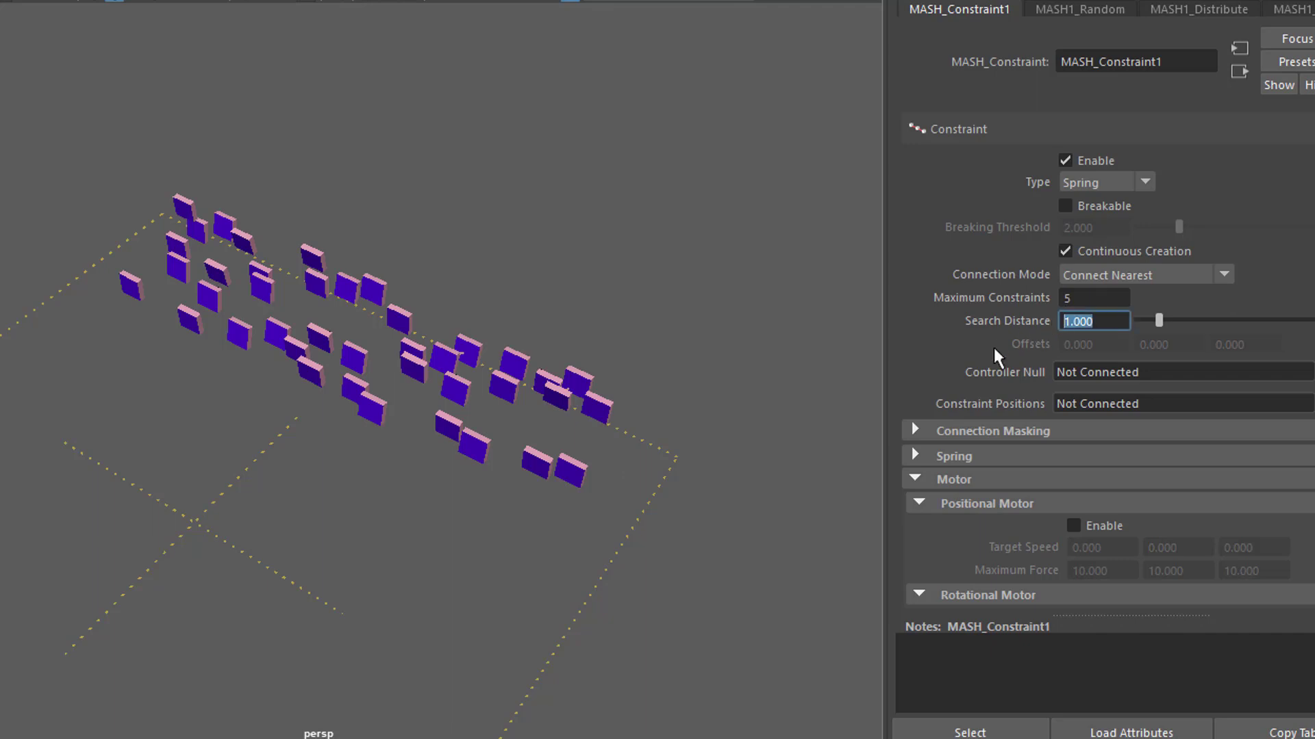
Set Search Distance to 1.5 so only closely spaced boxes get spring links
{"action": "type", "text": "1.5"}
{"action": "key", "text": "Return"}
{"action": "left_click_drag", "start_coordinate": [575, 342], "coordinate": [544, 465], "text": "alt"}
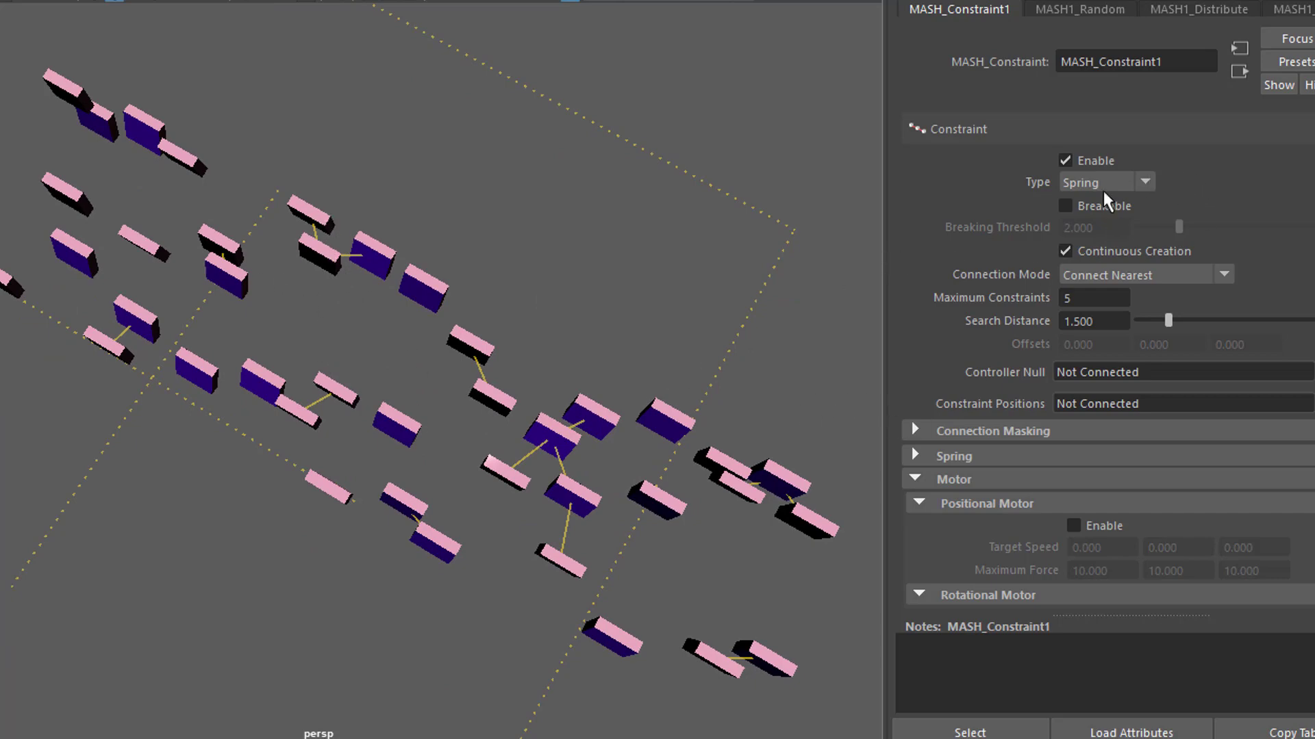
{"action": "left_click_drag", "start_coordinate": [515, 470], "coordinate": [478, 424], "text": "alt"}
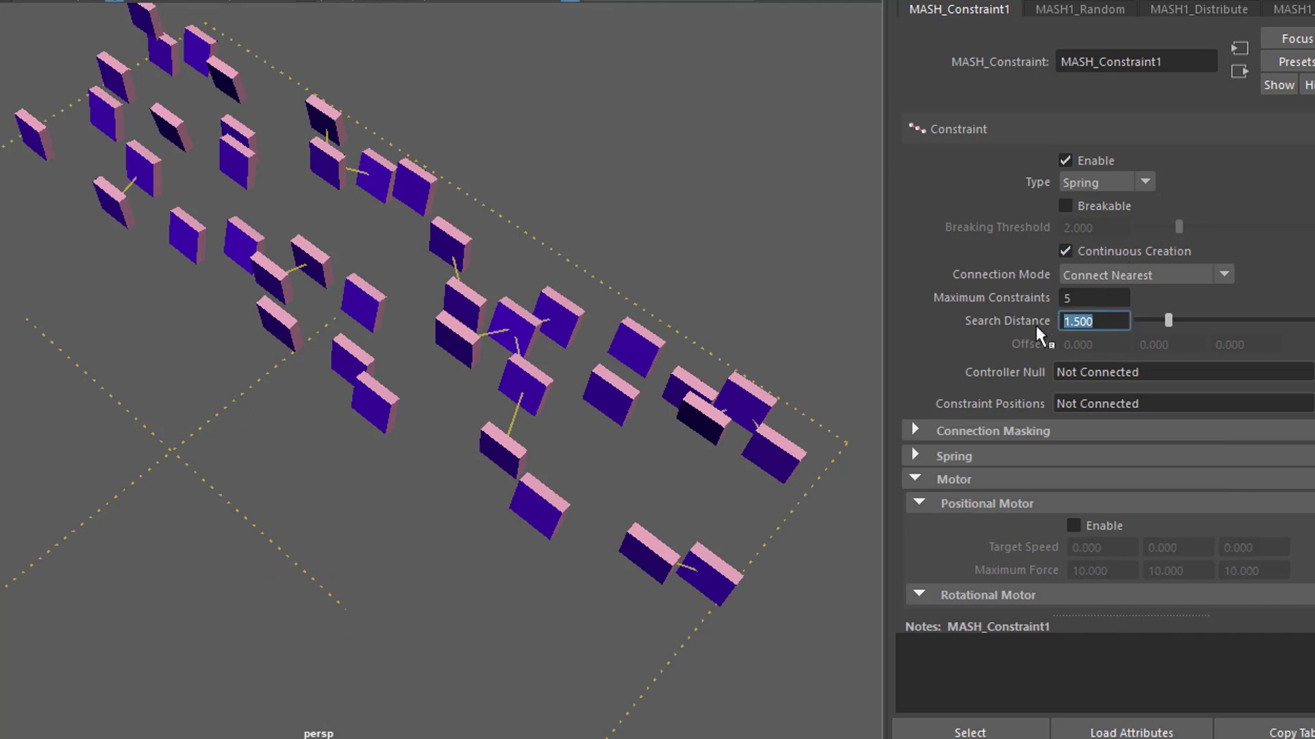
Try a Search Distance of 10, then settle on 5
{"action": "type", "text": "10"}
{"action": "key", "text": "Return"}
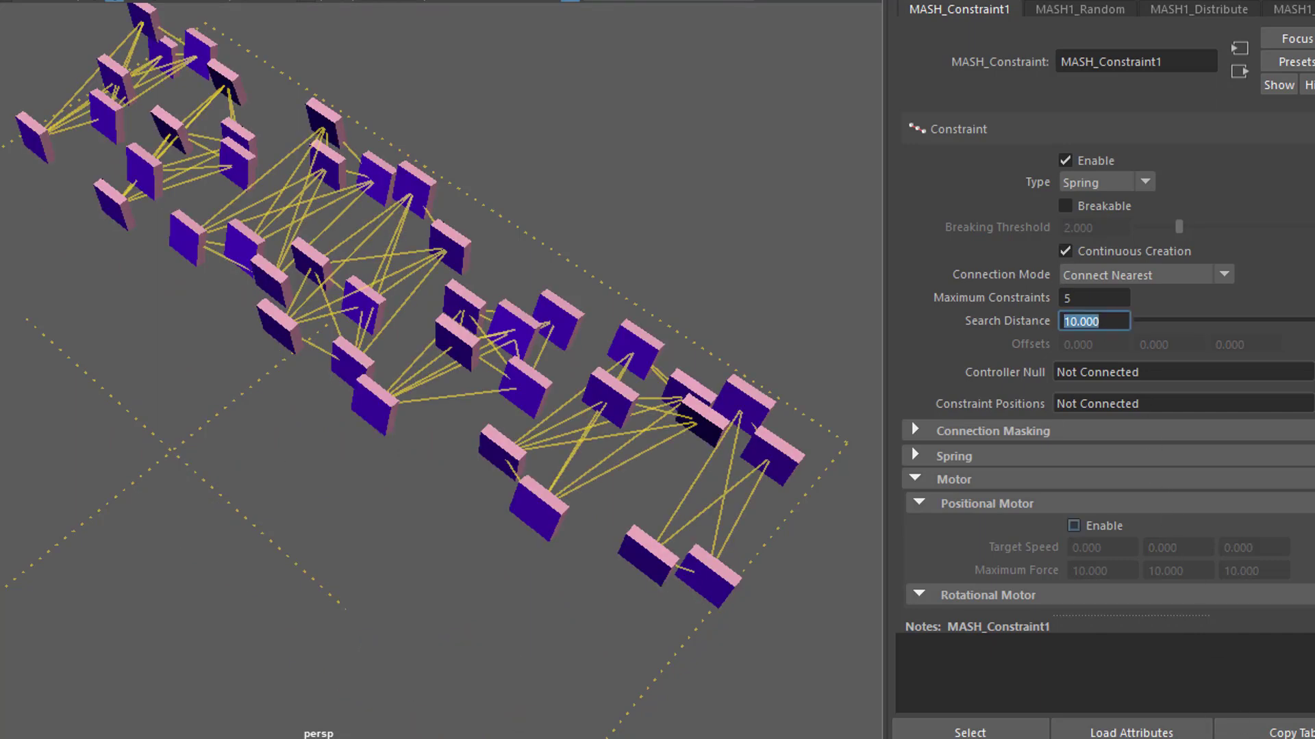
{"action": "type", "text": "5"}
{"action": "key", "text": "Return"}
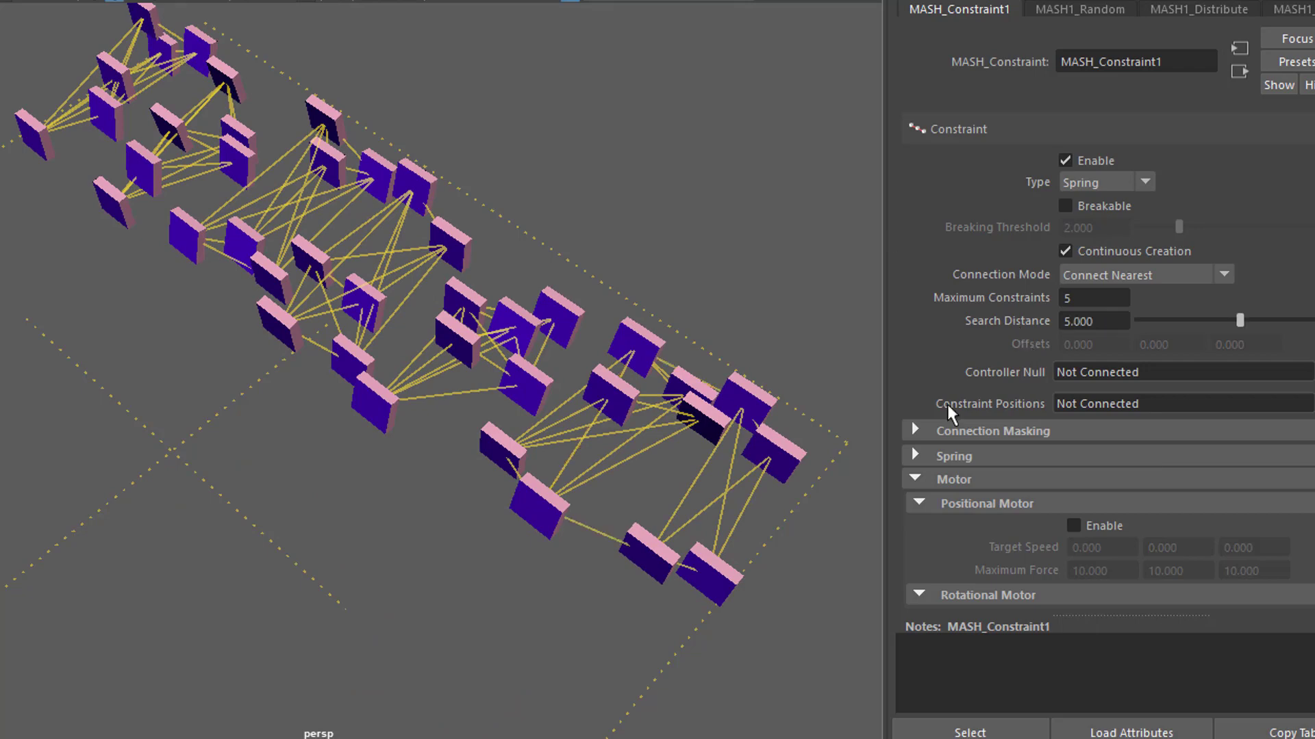
{"action": "left_click_drag", "start_coordinate": [501, 519], "coordinate": [692, 486], "text": "alt"}
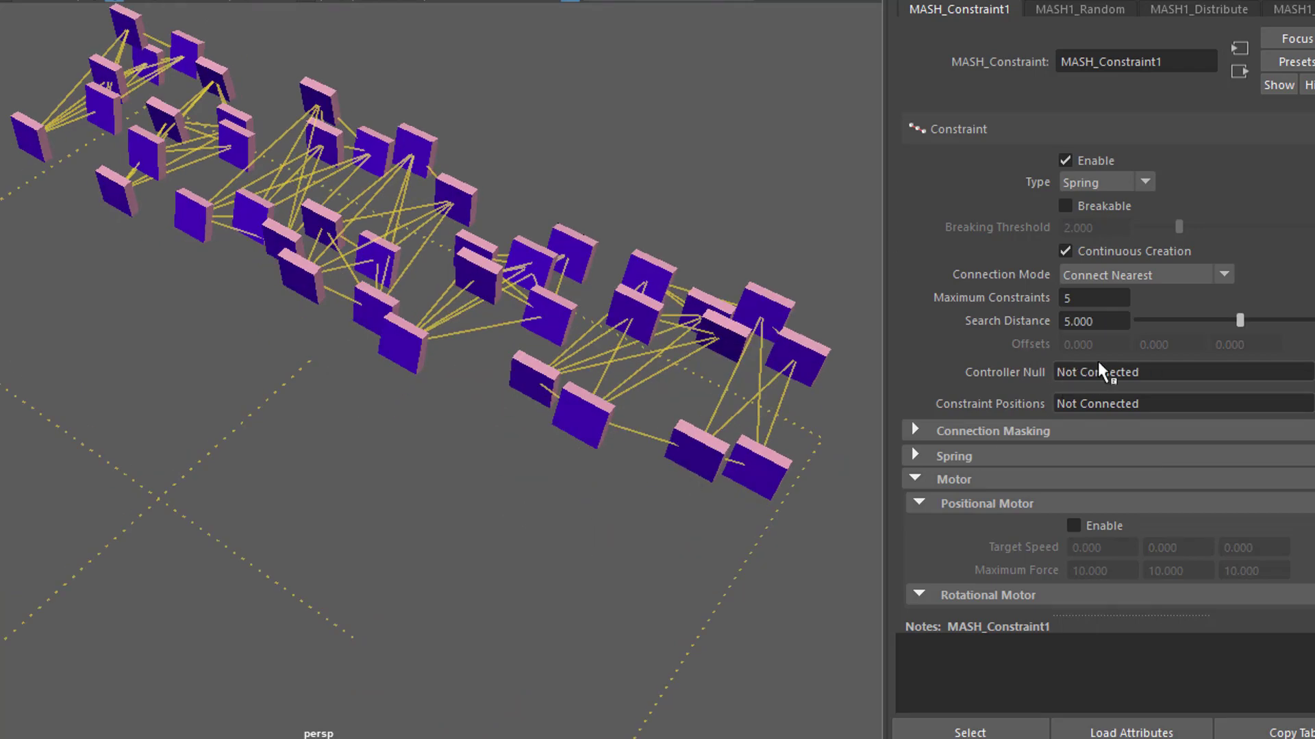
Switch the constraint type to Custom and bring up the Connection Mode options
{"action": "left_click", "coordinate": [1144, 182]}
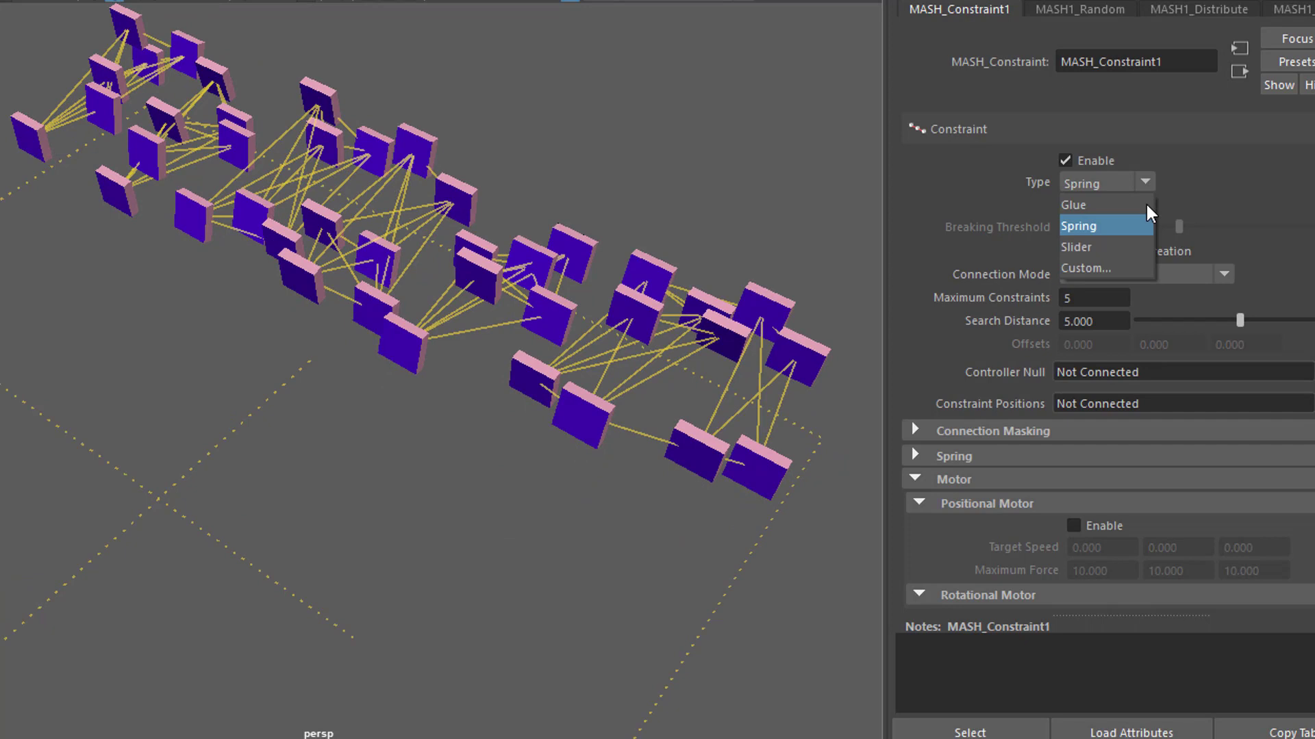
{"action": "left_click", "coordinate": [1120, 270]}
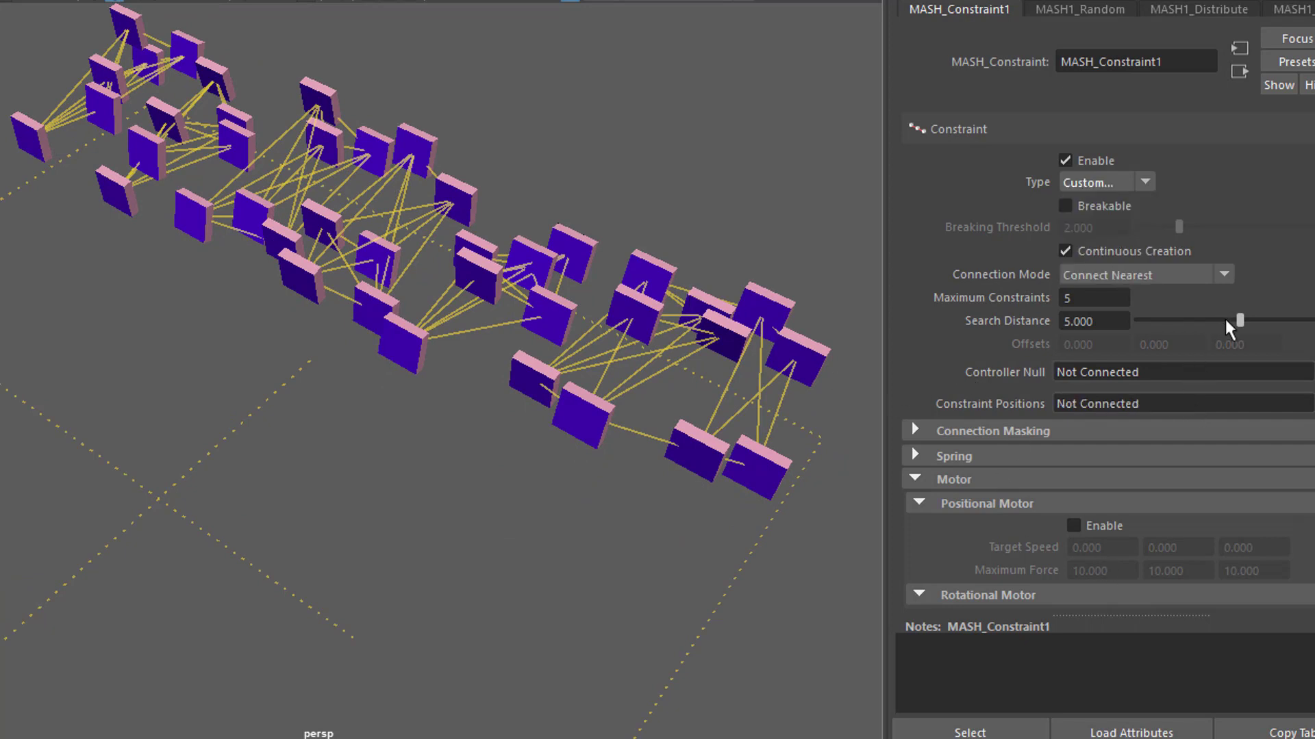
{"action": "middle_click_drag", "start_coordinate": [458, 372], "coordinate": [368, 416], "text": "alt"}
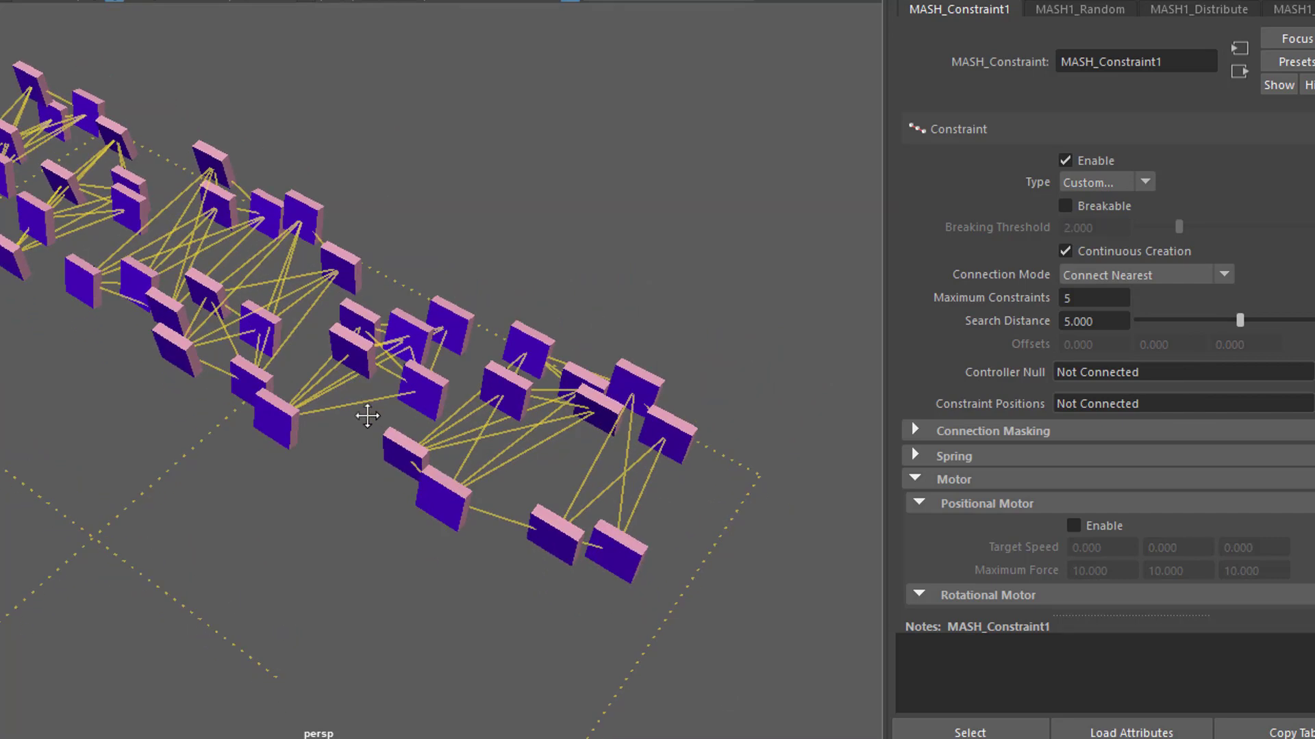
{"action": "left_click", "coordinate": [1223, 274]}
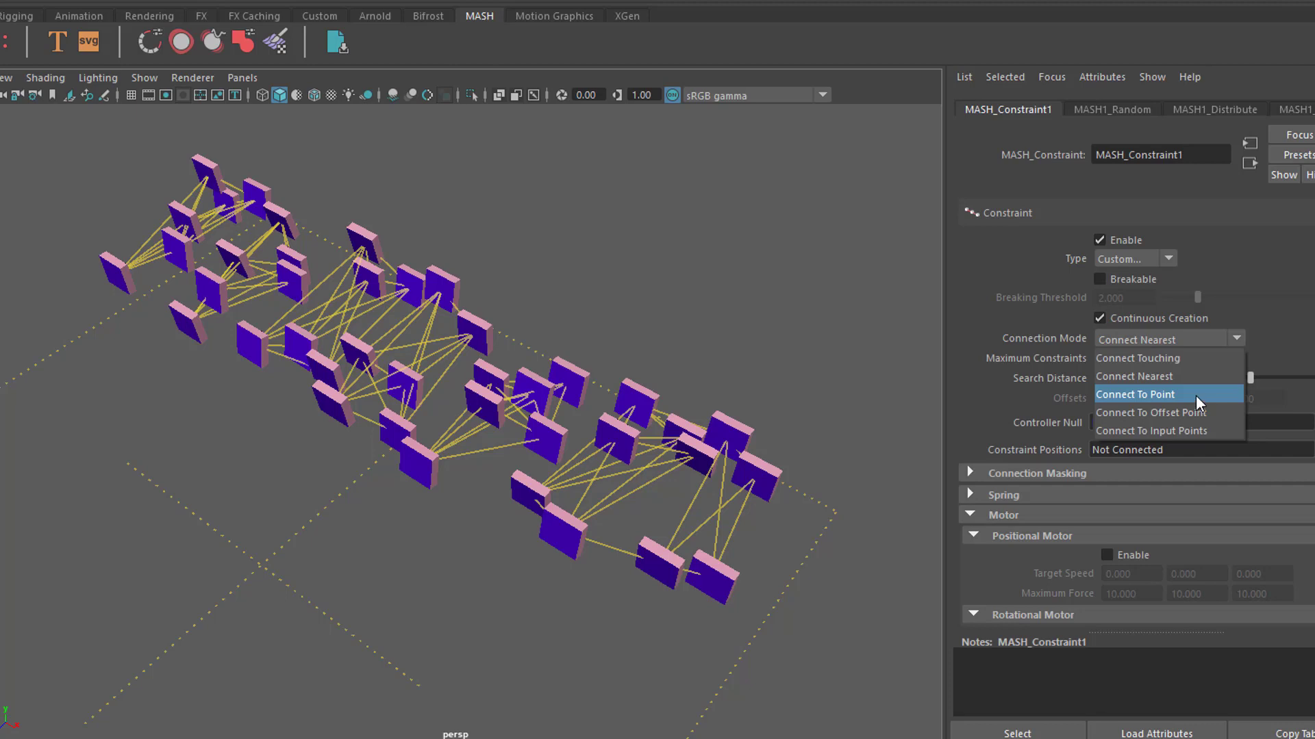
Set Connection Mode to Connect To Point and watch the boxes hang and swing
{"action": "left_click", "coordinate": [1196, 396]}
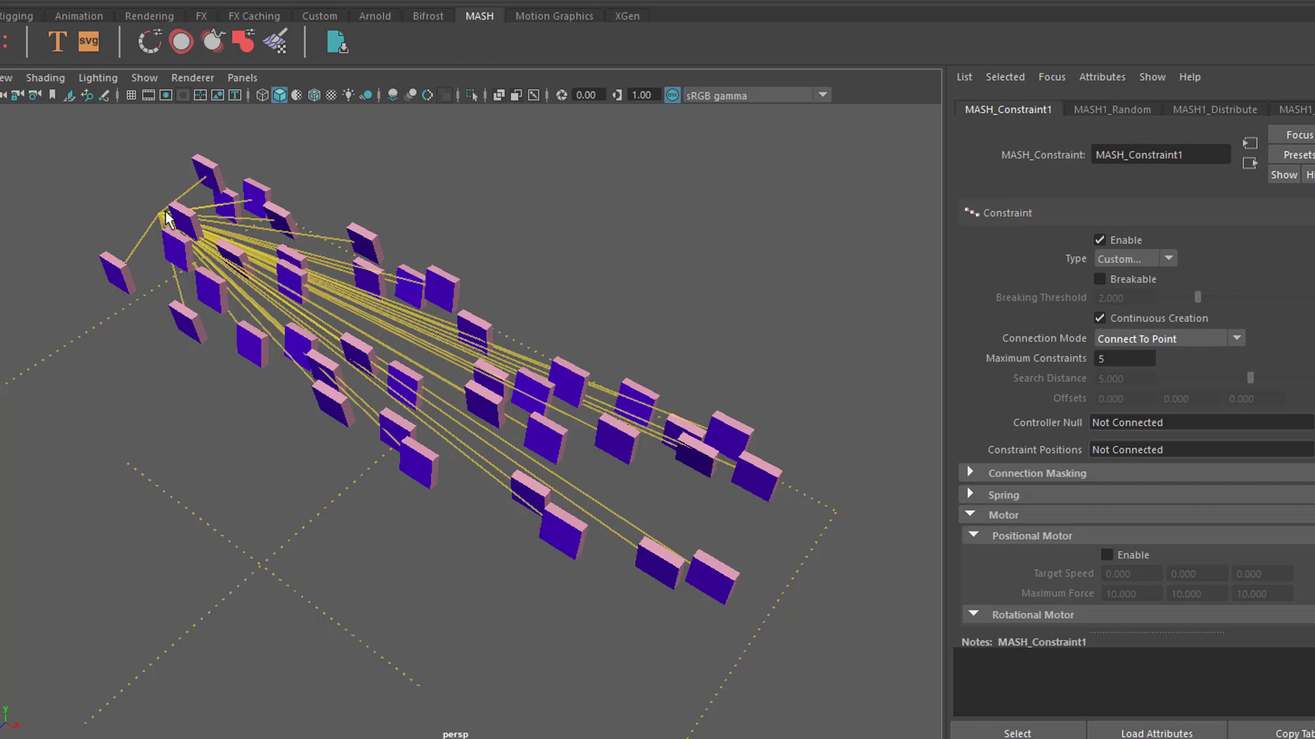
{"action": "left_click_drag", "start_coordinate": [620, 493], "coordinate": [510, 504], "text": "alt"}
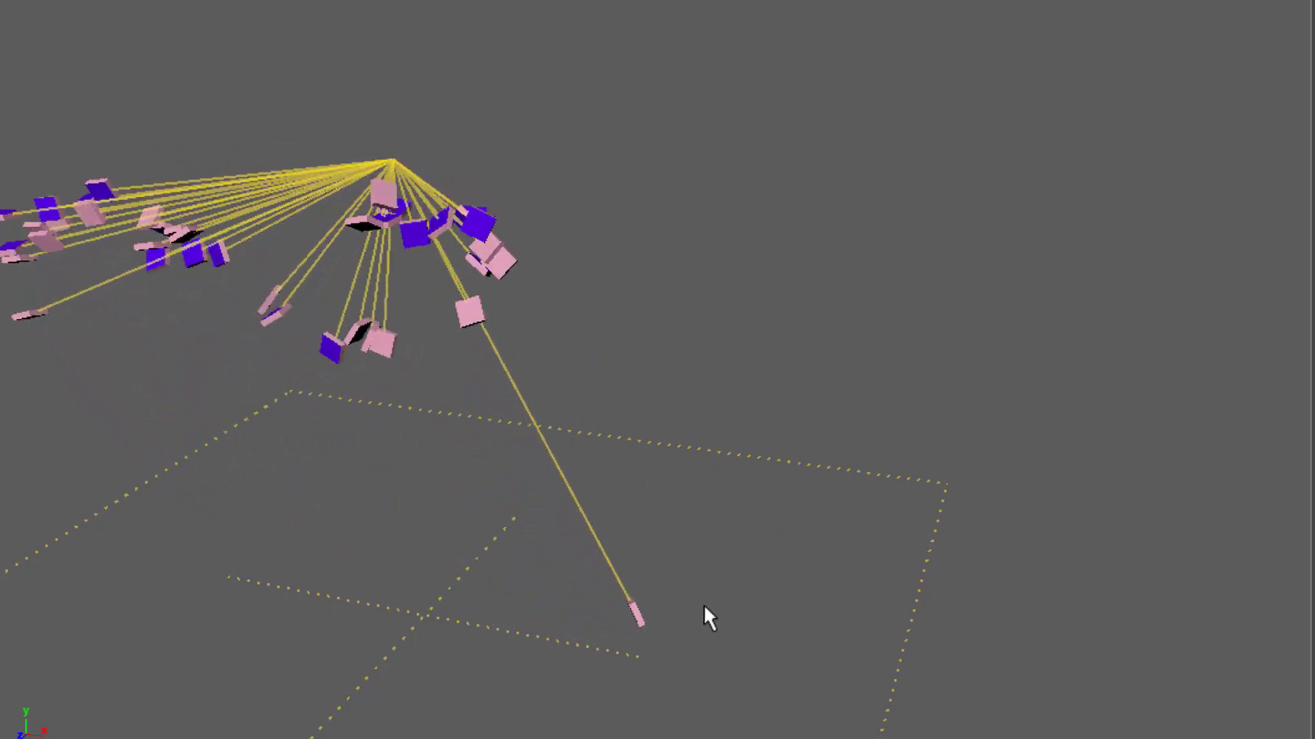
{"action": "left_click_drag", "start_coordinate": [877, 561], "coordinate": [821, 596], "text": "alt"}
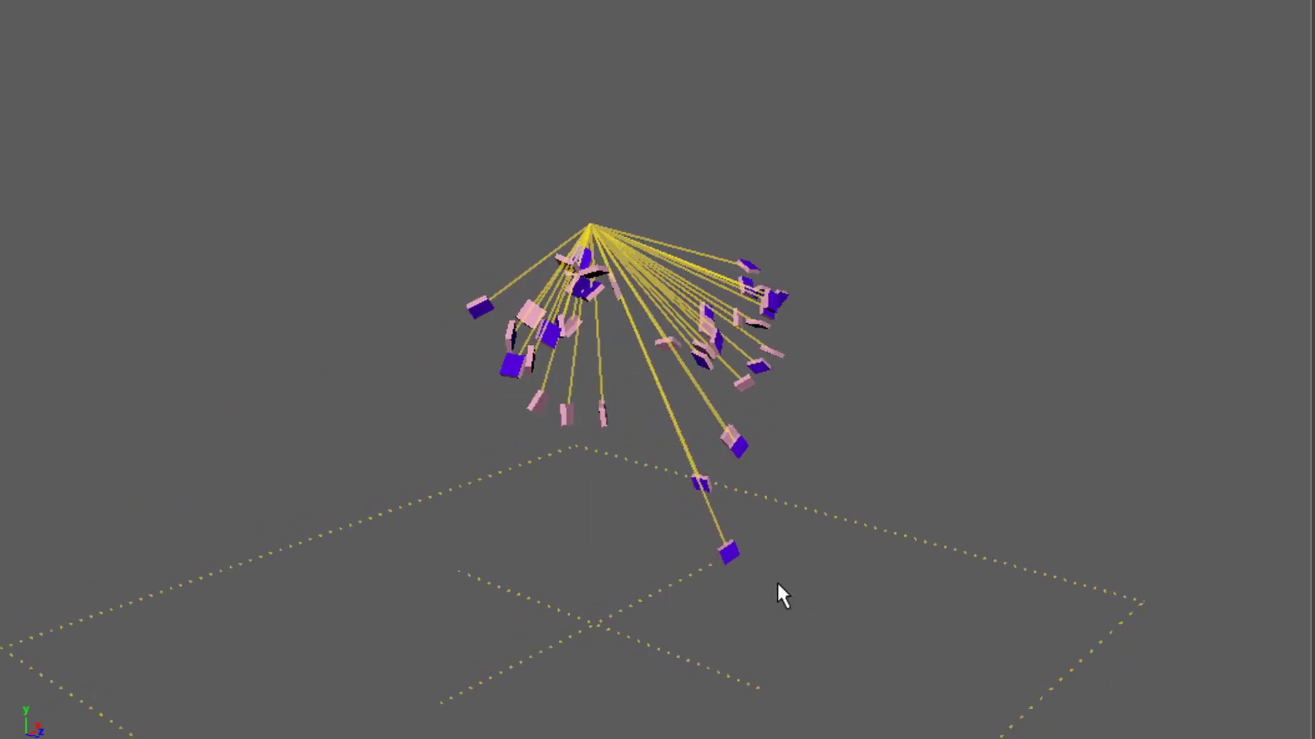
{"action": "right_click_drag", "start_coordinate": [856, 582], "coordinate": [997, 580], "text": "alt"}
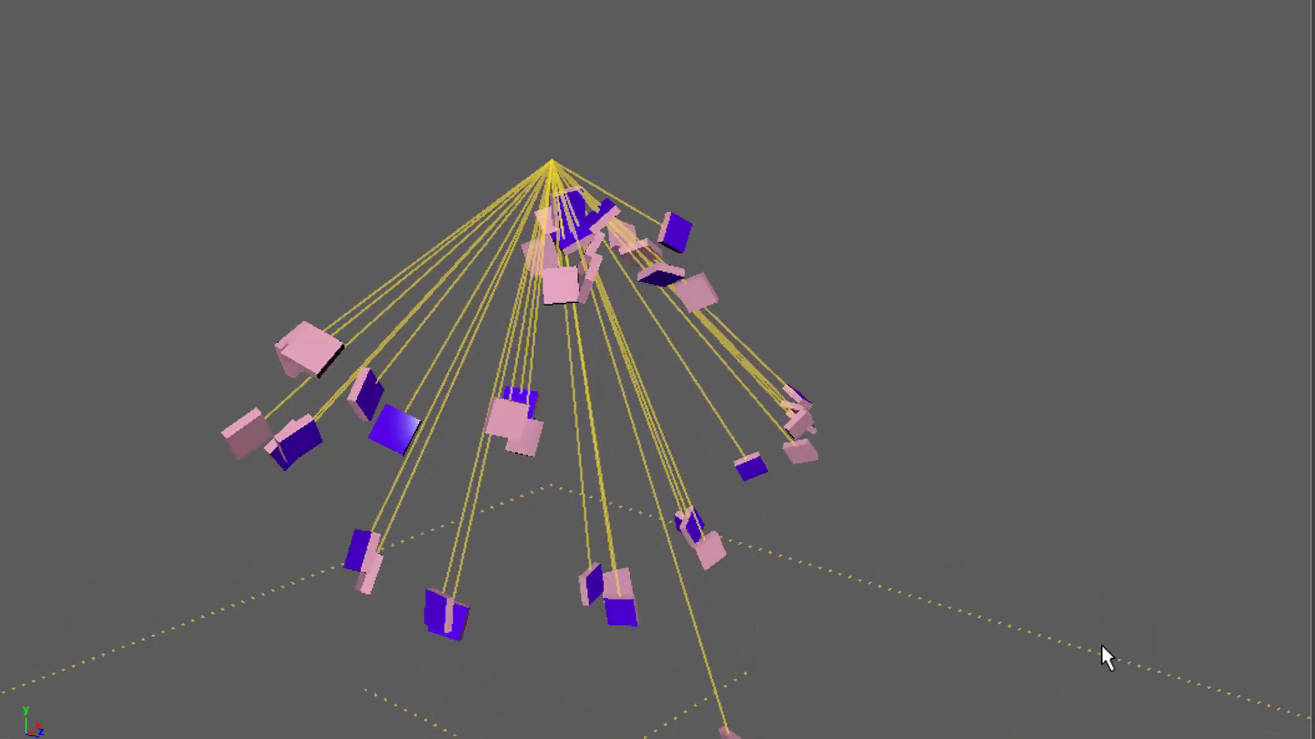
{"action": "middle_click_drag", "start_coordinate": [983, 605], "coordinate": [1012, 441], "text": "alt"}
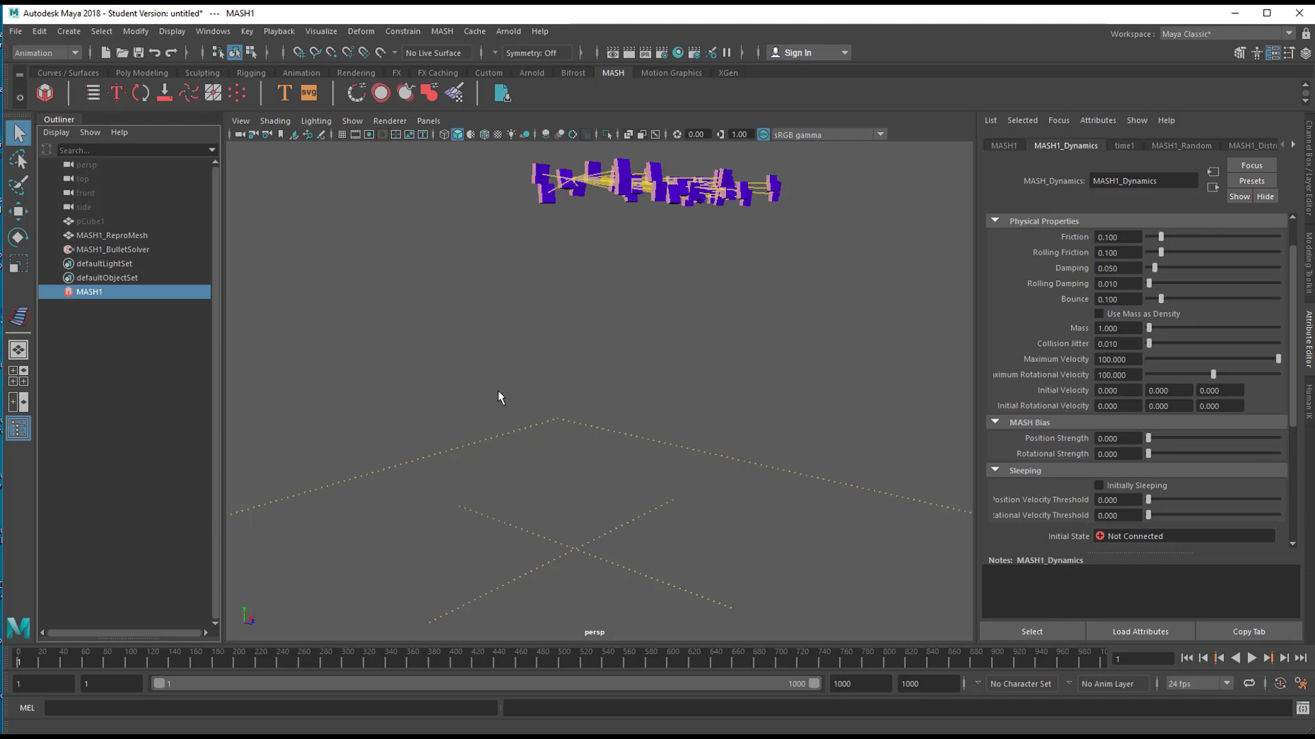
Select MASH1_BulletSolver and set its Ground Position Y to -14
{"action": "left_click", "coordinate": [130, 250]}
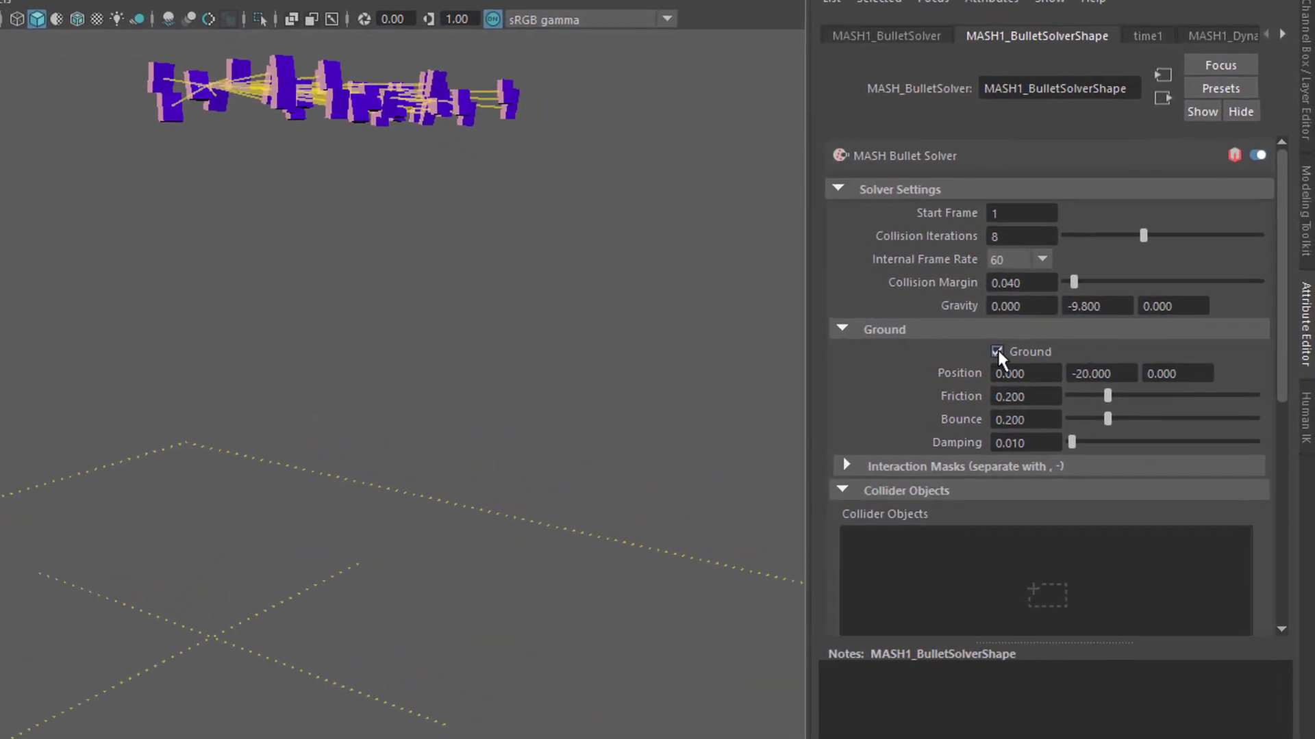
{"action": "left_click_drag", "start_coordinate": [233, 647], "coordinate": [771, 625]}
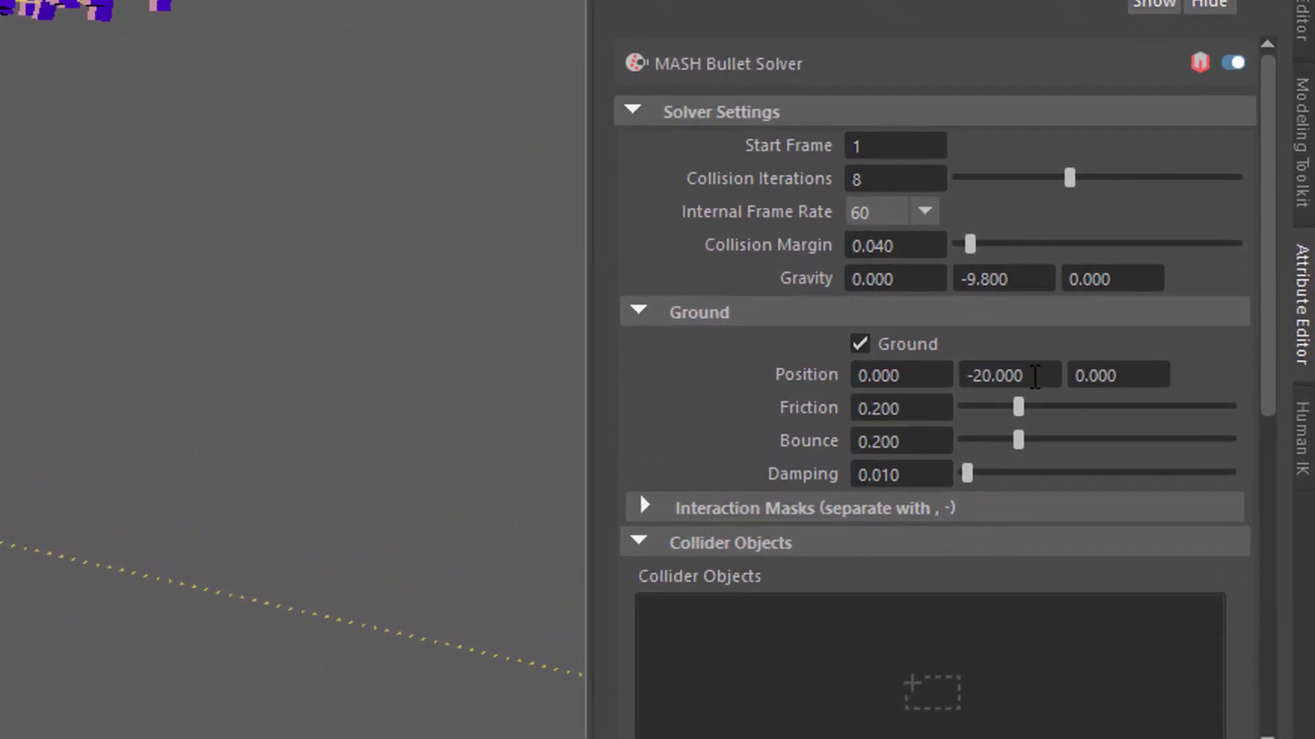
{"action": "left_click_drag", "start_coordinate": [1038, 375], "coordinate": [950, 381]}
{"action": "left_click_drag", "start_coordinate": [4, 616], "coordinate": [843, 603]}
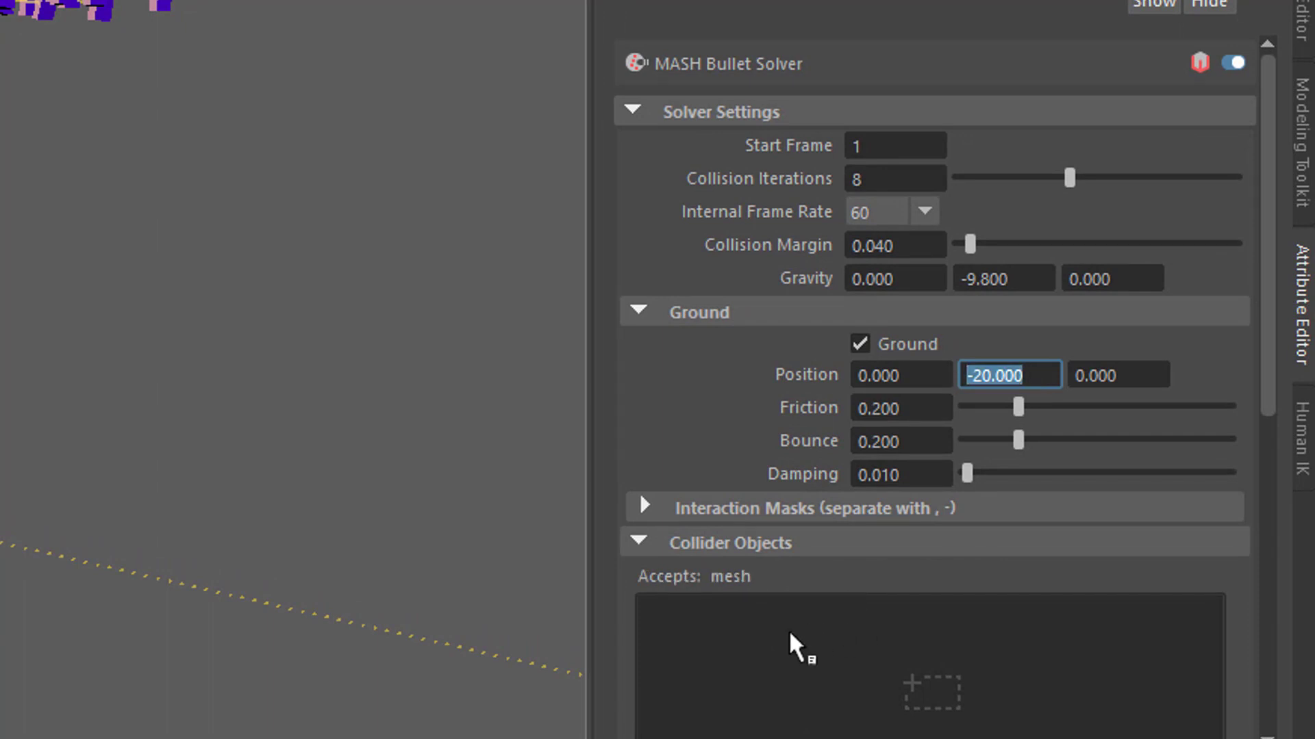
{"action": "type", "text": "-"}
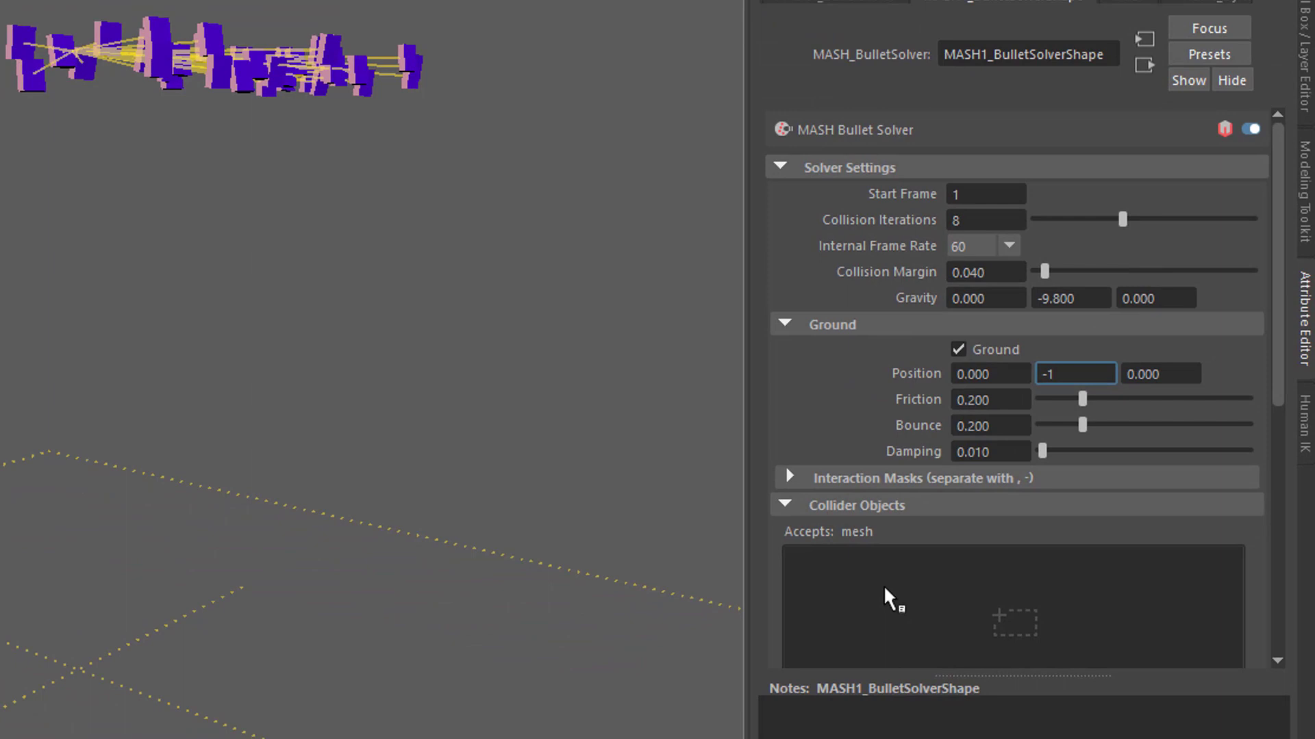
{"action": "type", "text": "14"}
{"action": "key", "text": "Return"}
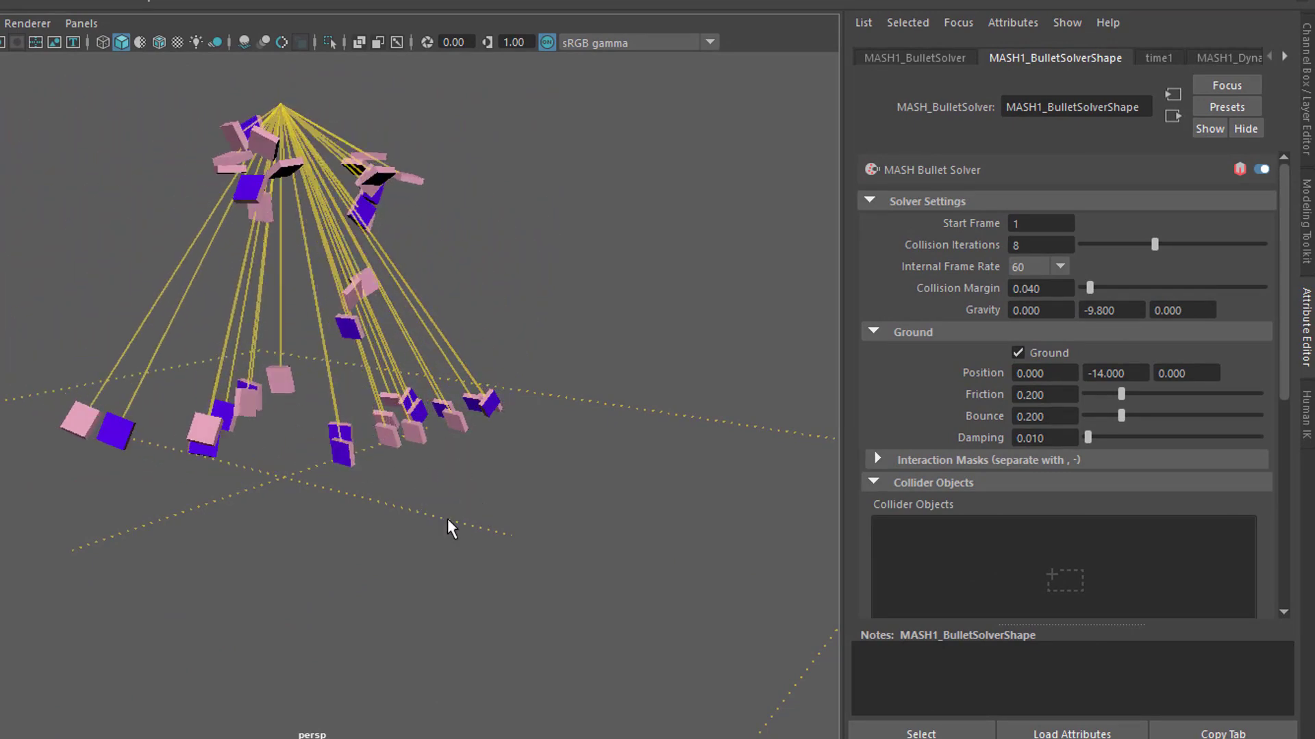
Orbit and pan around the pendulum rig to inspect the boxes swinging from the anchor
{"action": "left_click_drag", "start_coordinate": [322, 505], "coordinate": [406, 522], "text": "alt"}
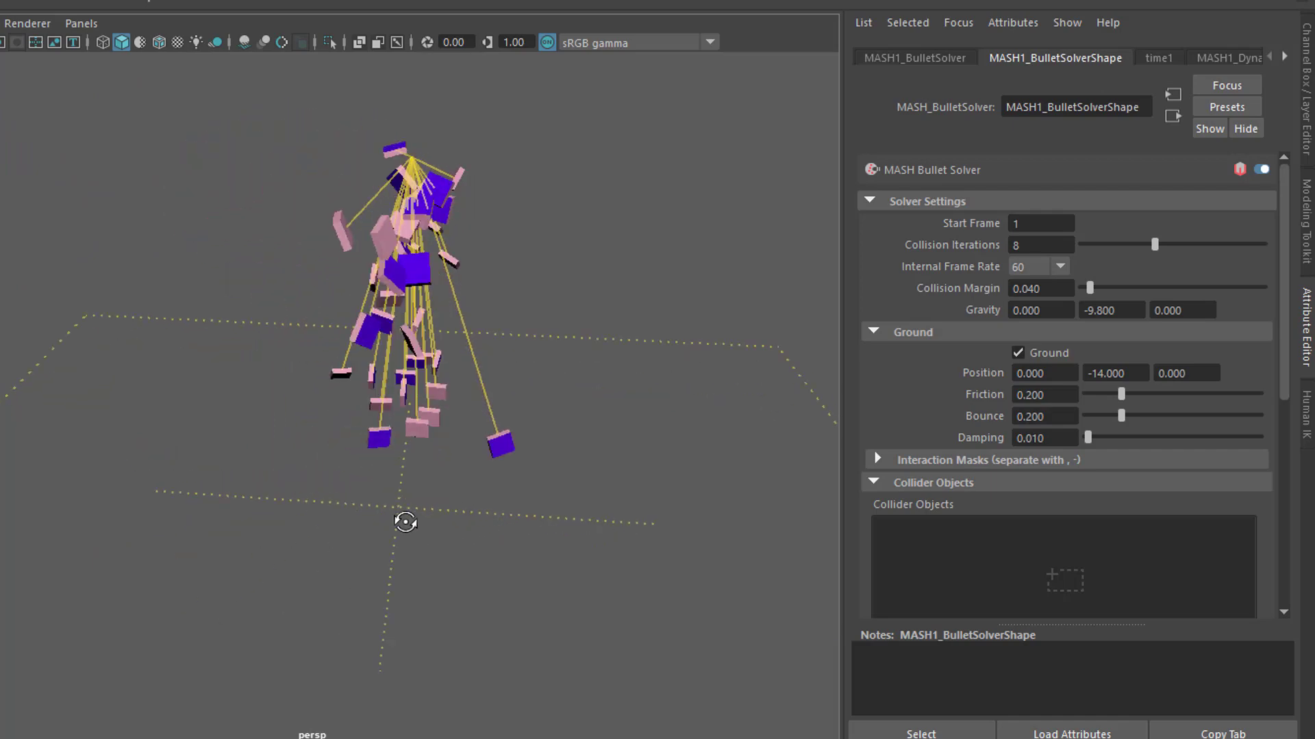
{"action": "left_click_drag", "start_coordinate": [319, 516], "coordinate": [384, 508], "text": "alt"}
{"action": "middle_click_drag", "start_coordinate": [429, 504], "coordinate": [319, 589], "text": "alt"}
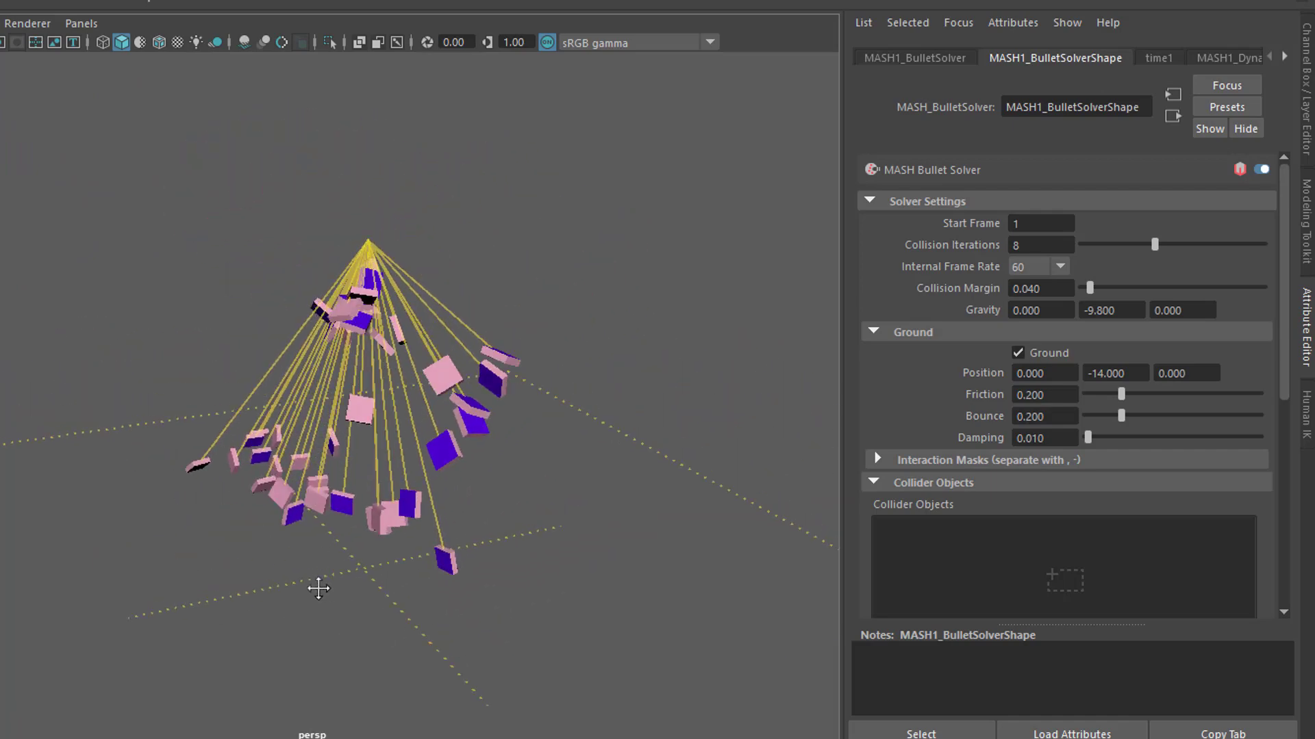
{"action": "right_click_drag", "start_coordinate": [319, 589], "coordinate": [405, 548], "text": "alt"}
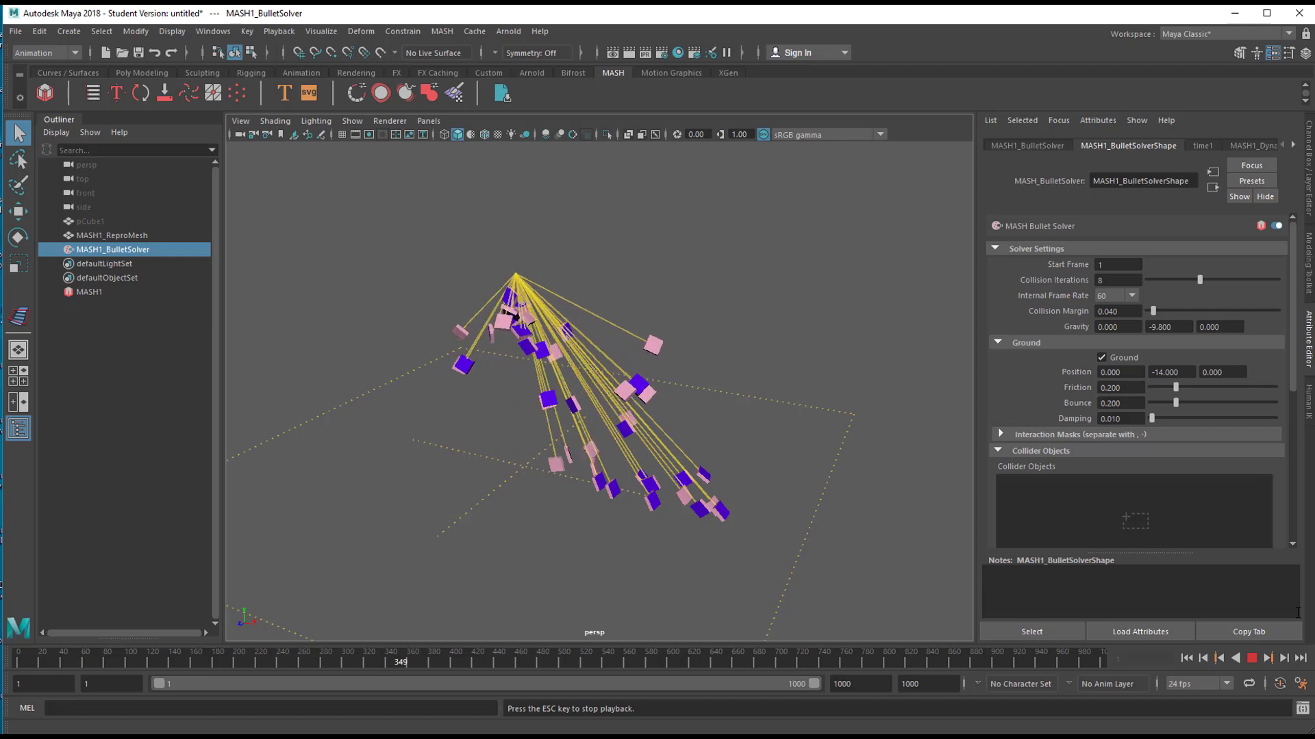
Stop the simulation, rewind to frame 1, and select the MASH1 network
{"action": "left_click", "coordinate": [1251, 658]}
{"action": "left_click", "coordinate": [1187, 658]}
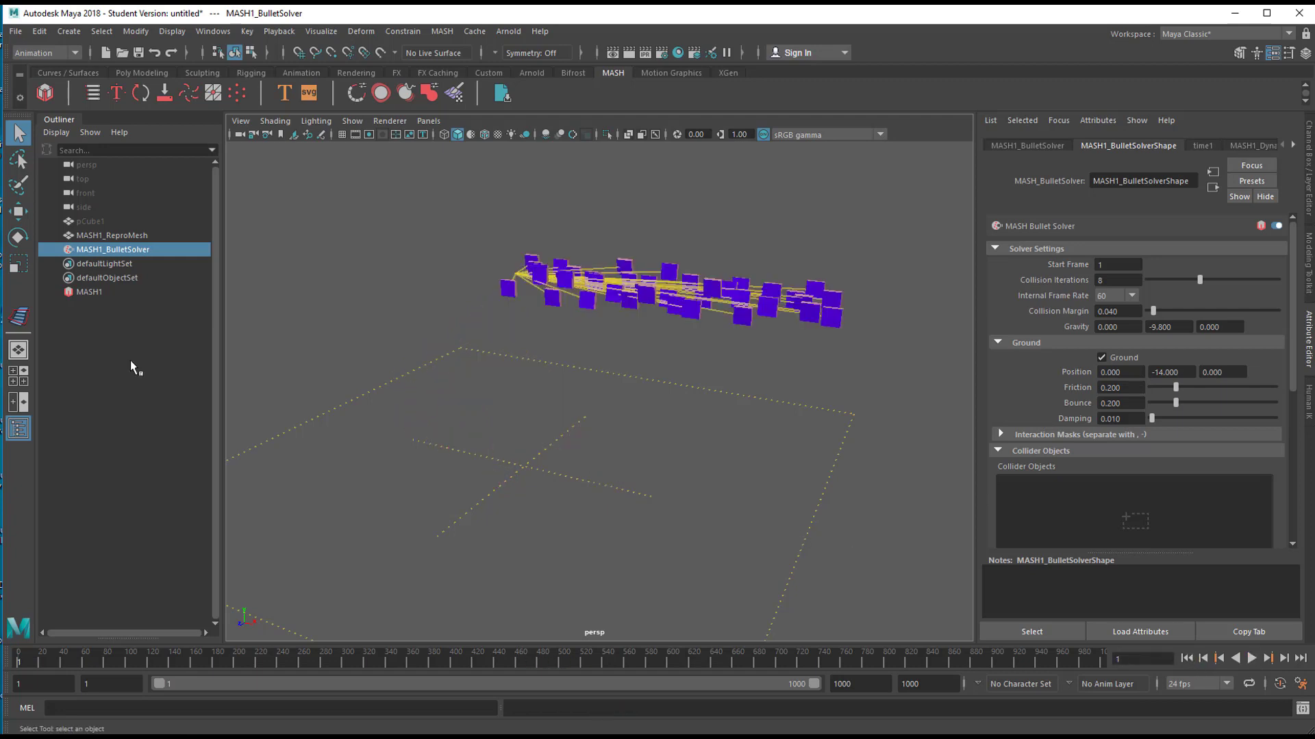
{"action": "left_click", "coordinate": [99, 293]}
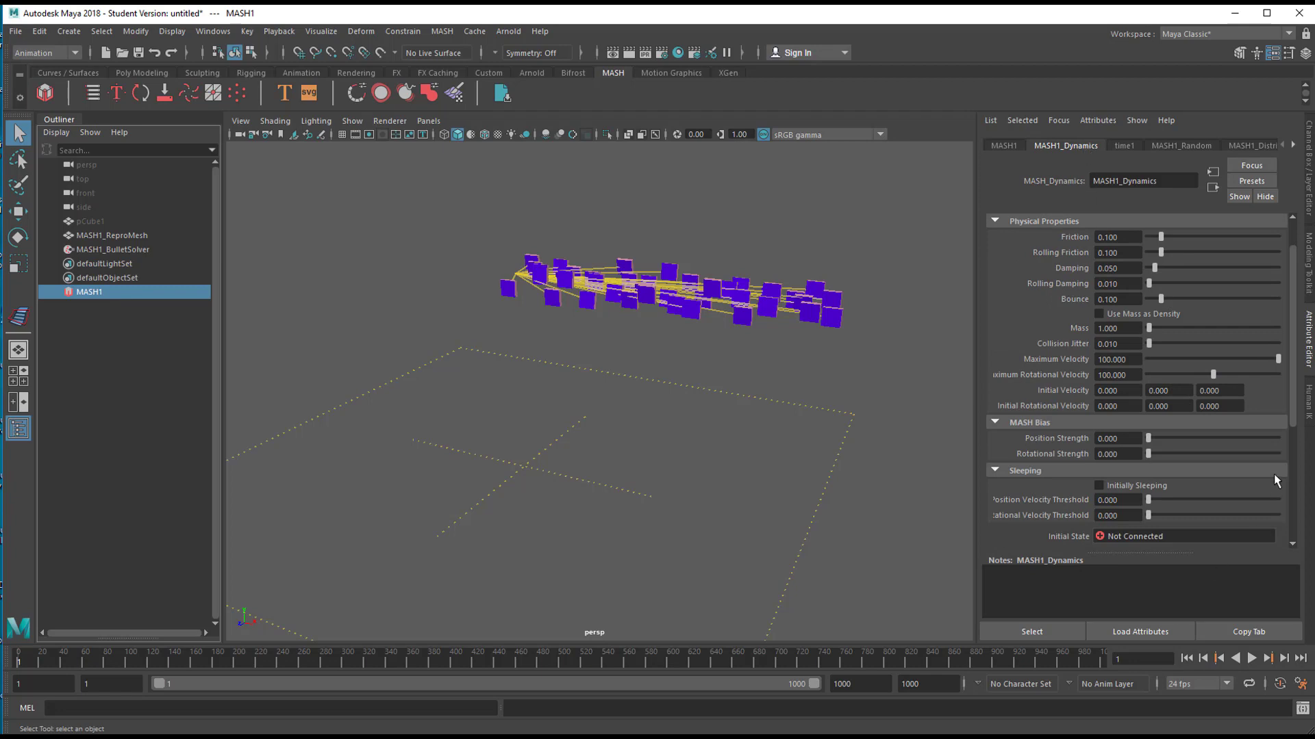
Bring up MASH_Constraint1's settings and scroll to its Motor section
{"action": "left_click_drag", "start_coordinate": [1293, 404], "coordinate": [1227, 487]}
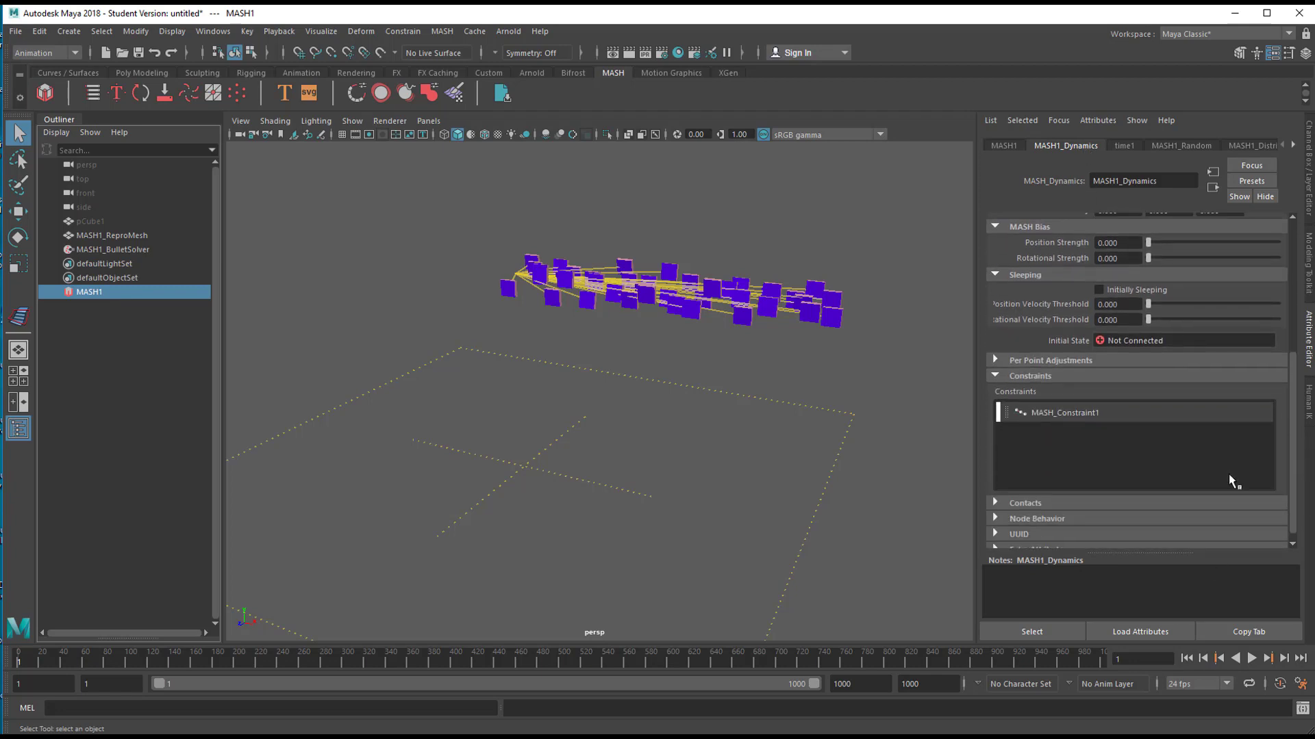
{"action": "left_click", "coordinate": [1088, 413]}
{"action": "double_click", "coordinate": [1089, 412]}
{"action": "left_click", "coordinate": [1184, 413]}
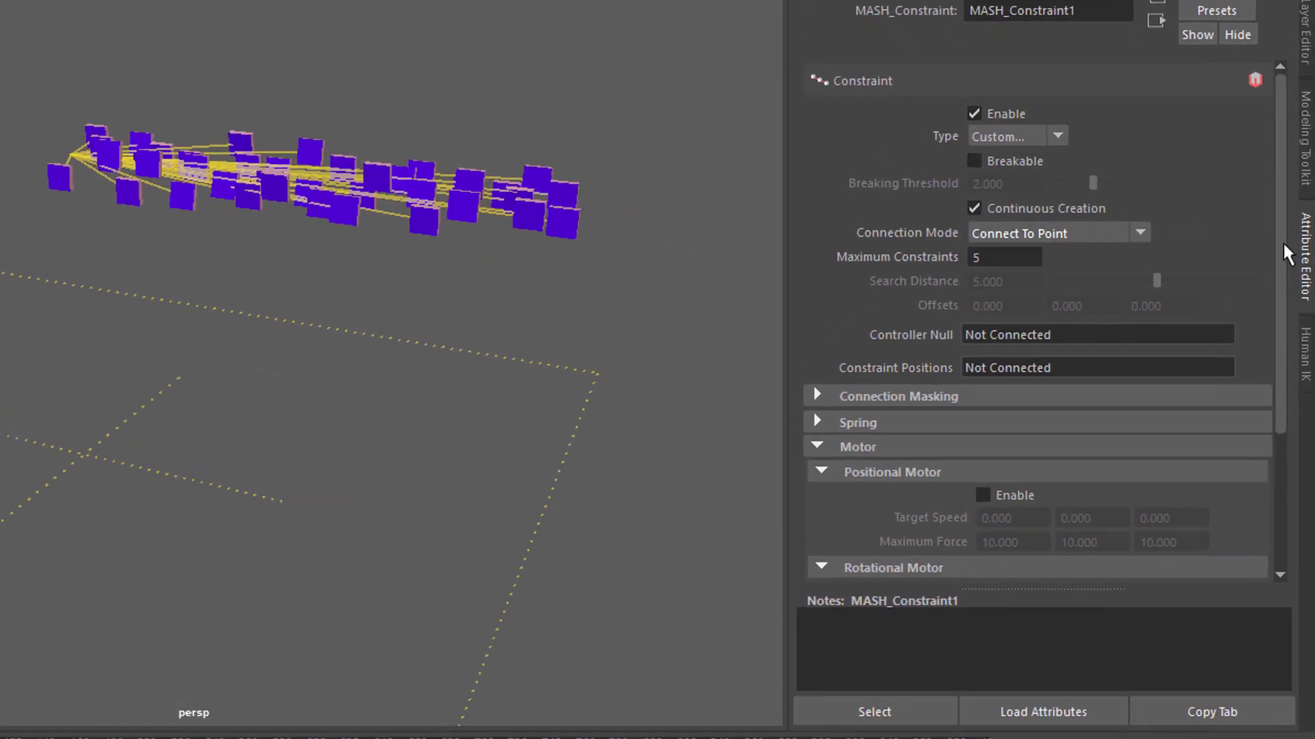
{"action": "scroll", "coordinate": [1281, 270], "scroll_direction": "down", "scroll_amount": 3}
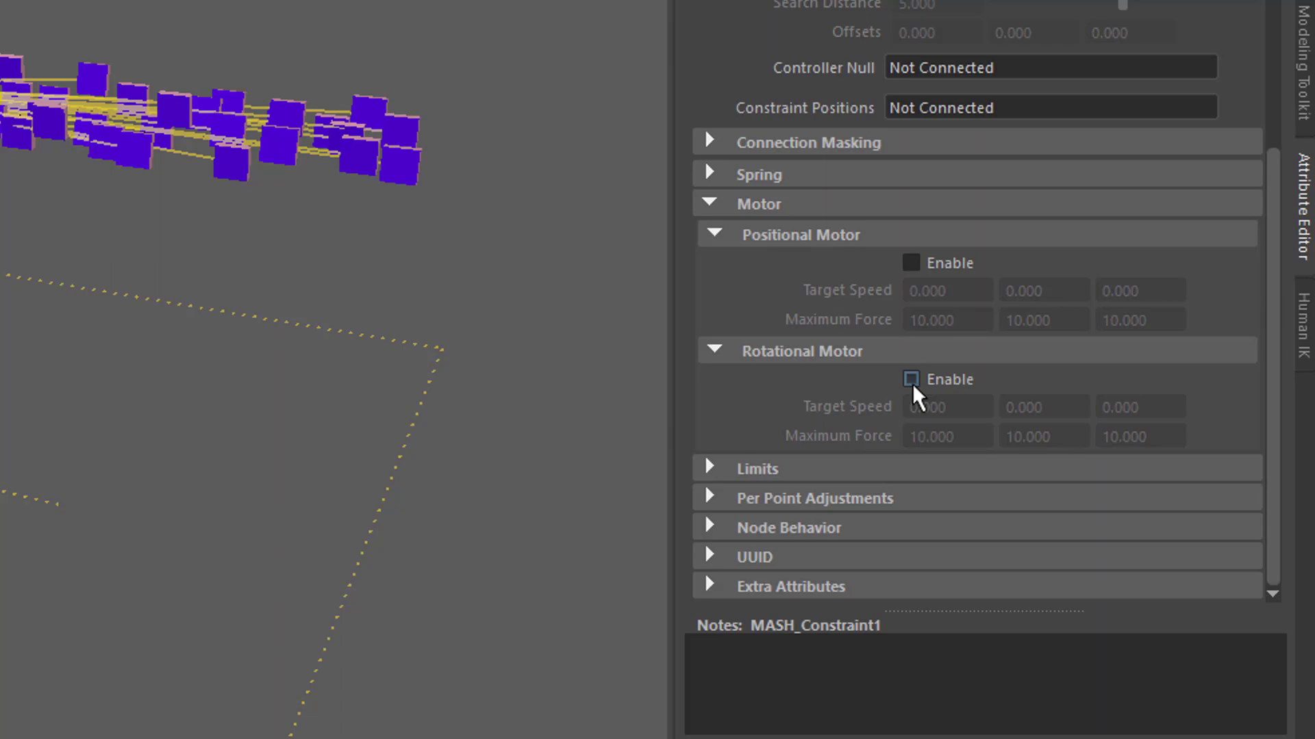
Enable MASH_Constraint1's rotational motor with Y target speed 1.6 and watch the slabs swing
{"action": "left_click", "coordinate": [911, 381]}
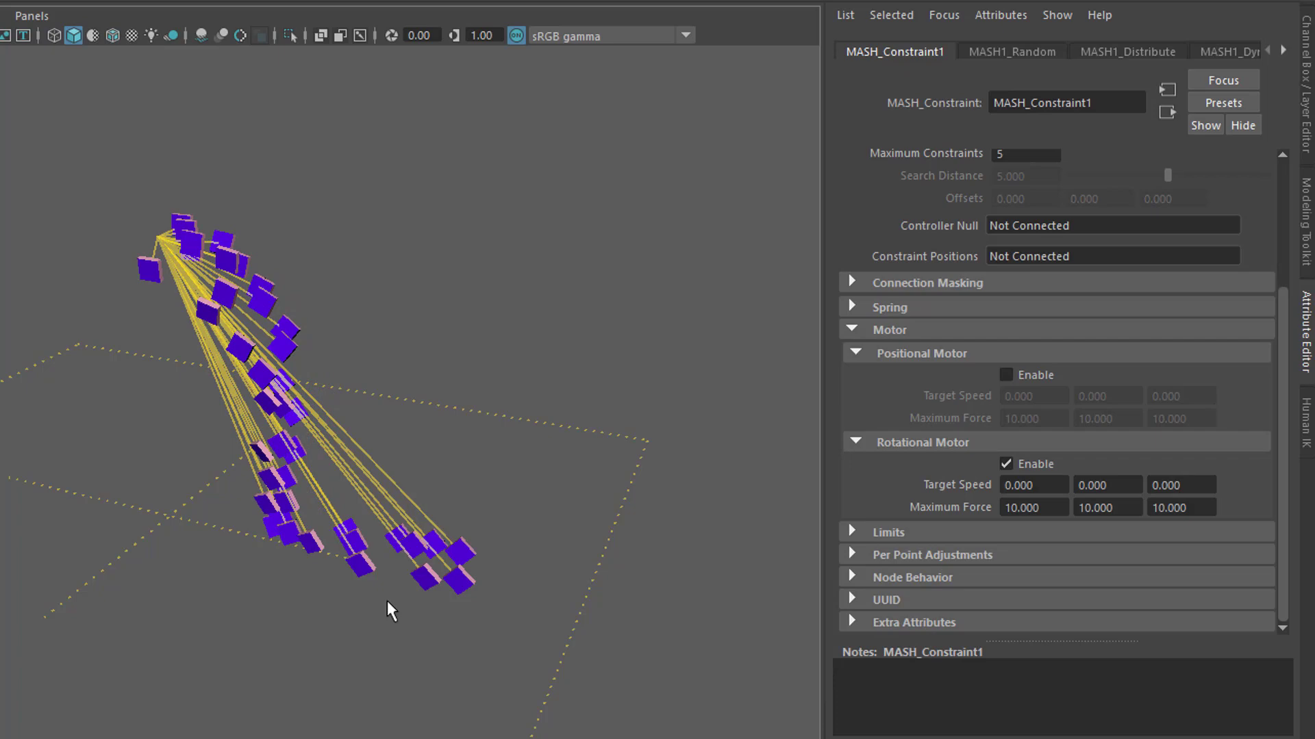
{"action": "left_click_drag", "start_coordinate": [388, 601], "coordinate": [586, 586], "text": "alt"}
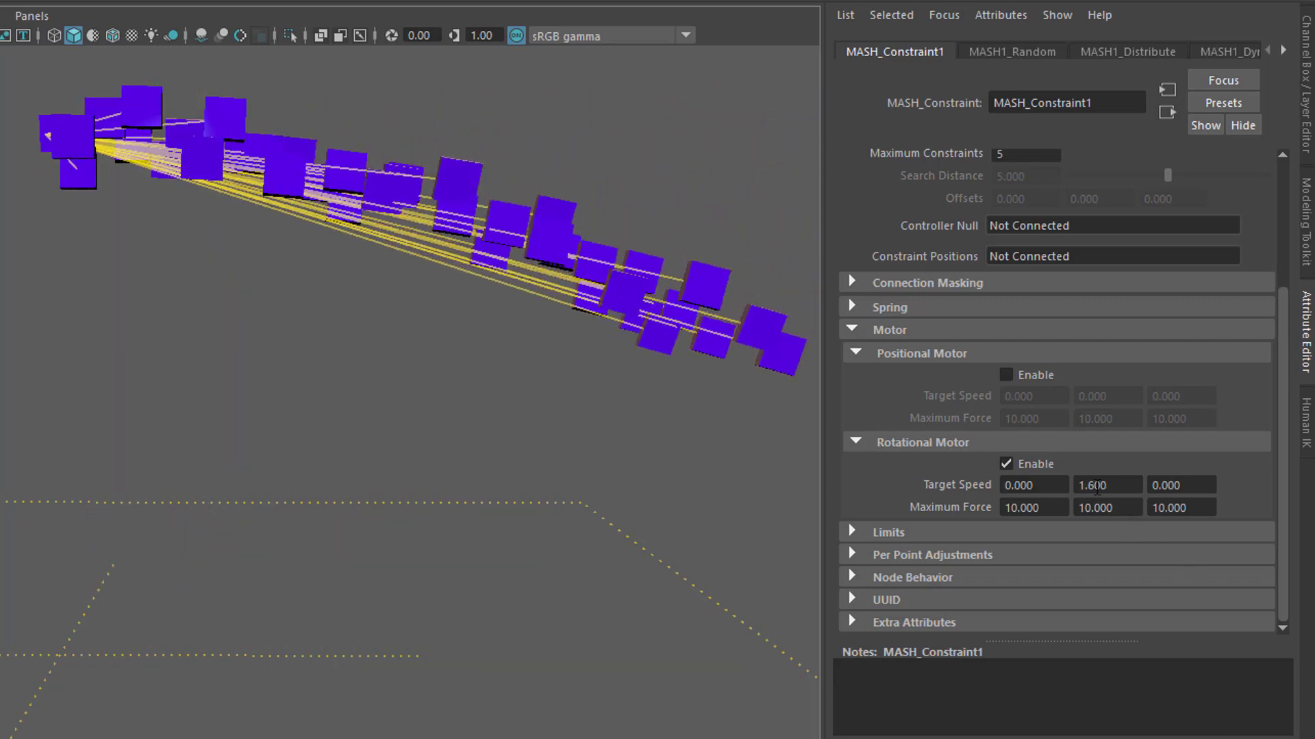
Set the rotational motor's Y target speed to 2 and Y maximum force to 13.19
{"action": "left_click_drag", "start_coordinate": [1096, 488], "coordinate": [1090, 483], "text": "ctrl"}
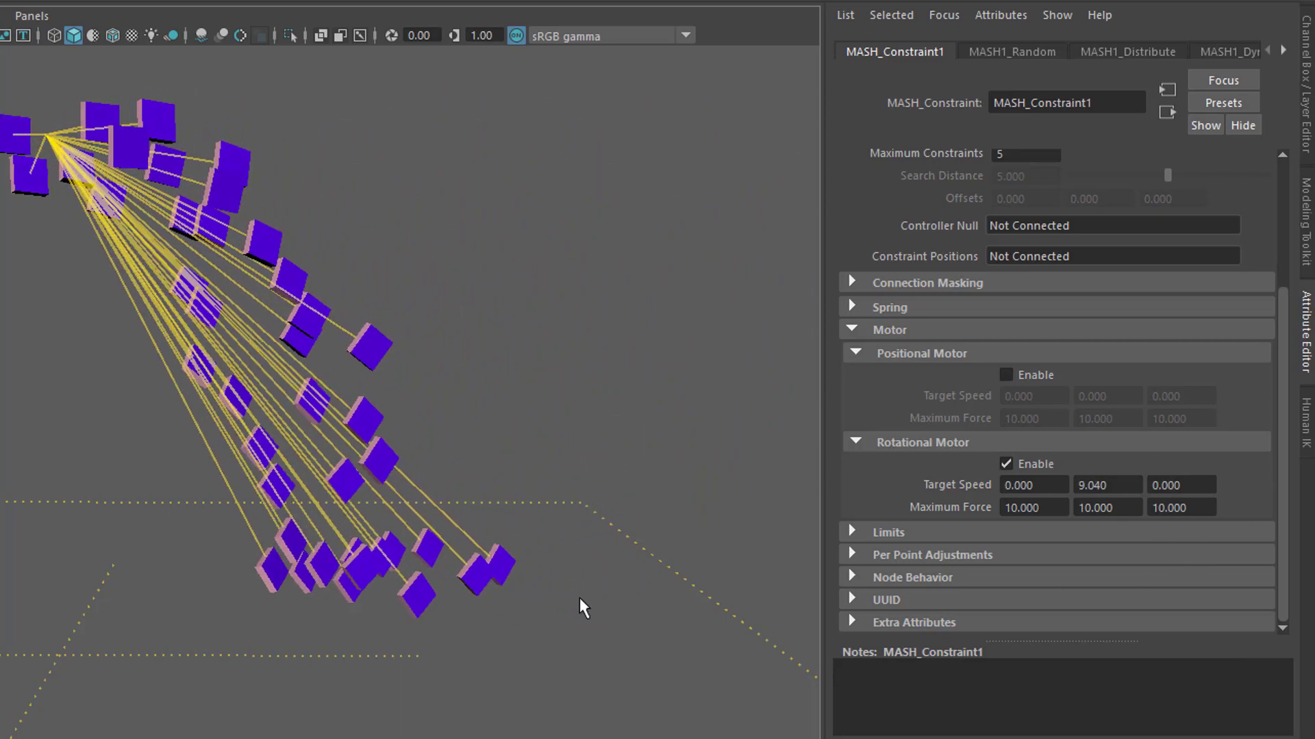
{"action": "left_click_drag", "start_coordinate": [583, 608], "coordinate": [633, 656], "text": "alt"}
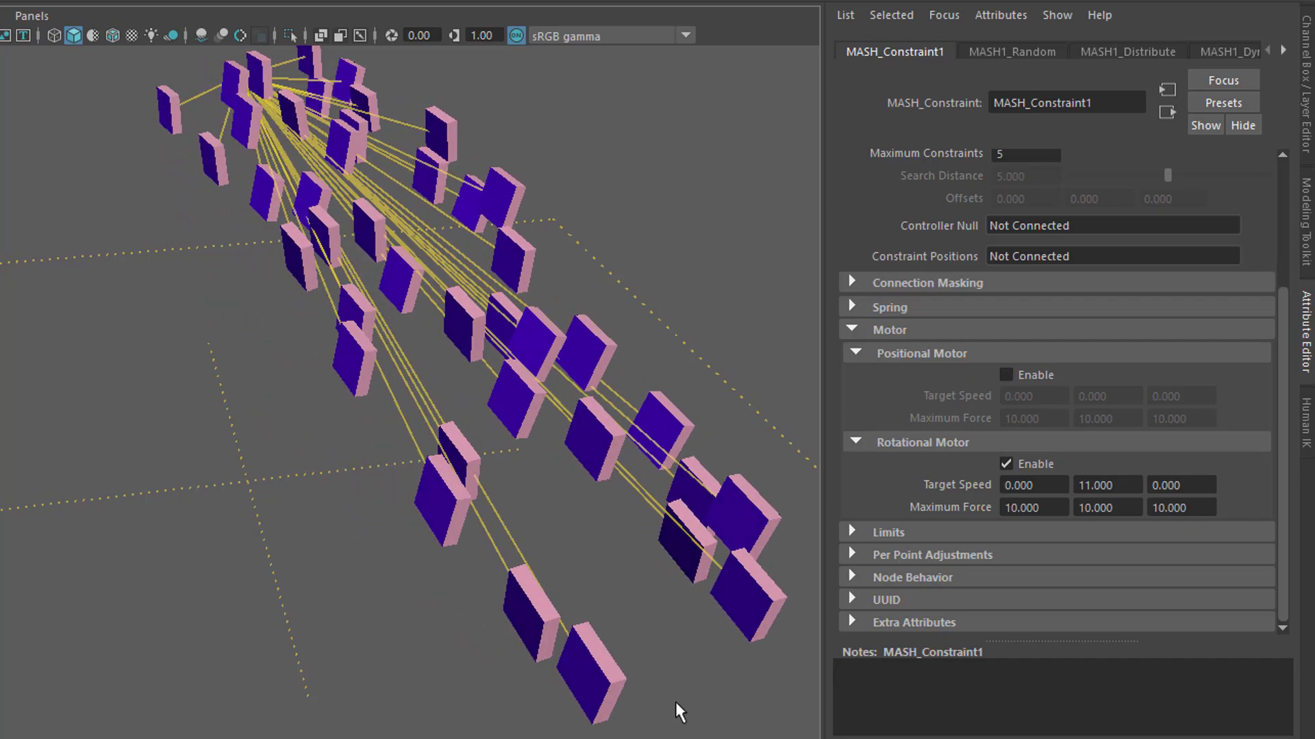
{"action": "left_click_drag", "start_coordinate": [315, 553], "coordinate": [575, 578], "text": "alt"}
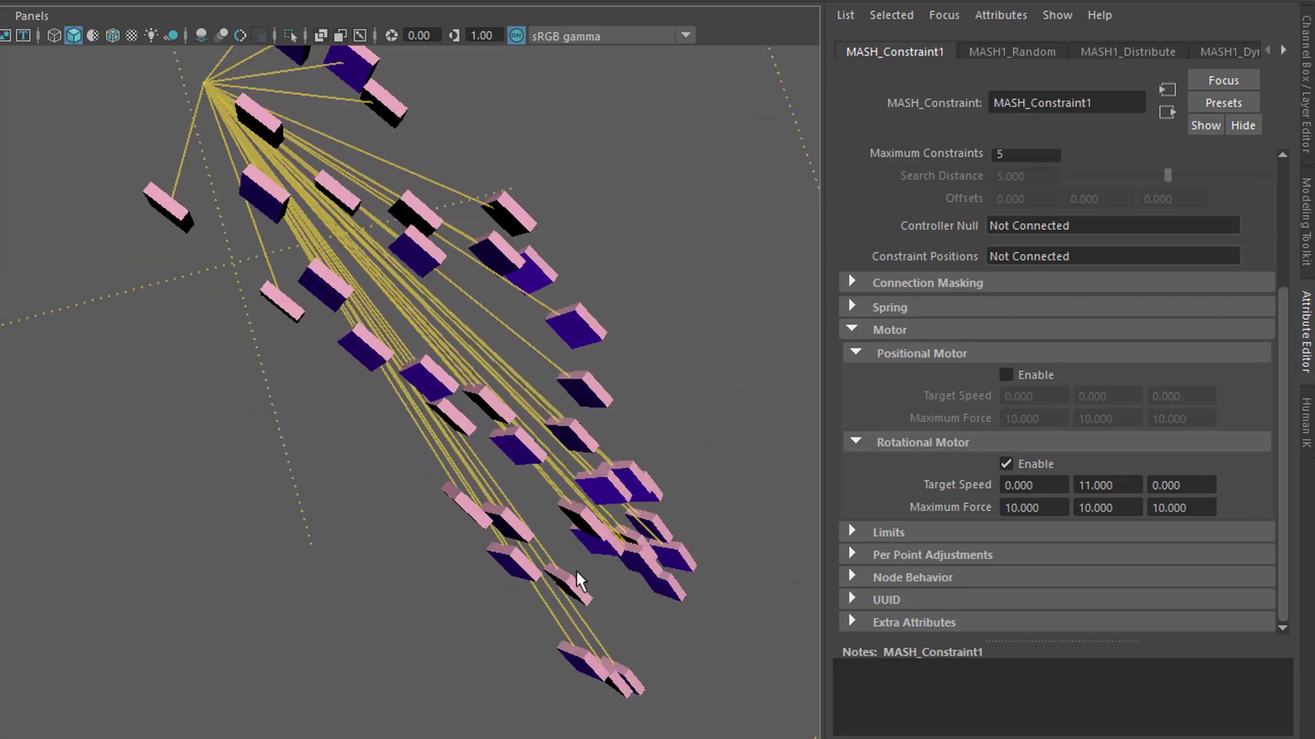
{"action": "right_click_drag", "start_coordinate": [575, 578], "coordinate": [204, 591], "text": "alt"}
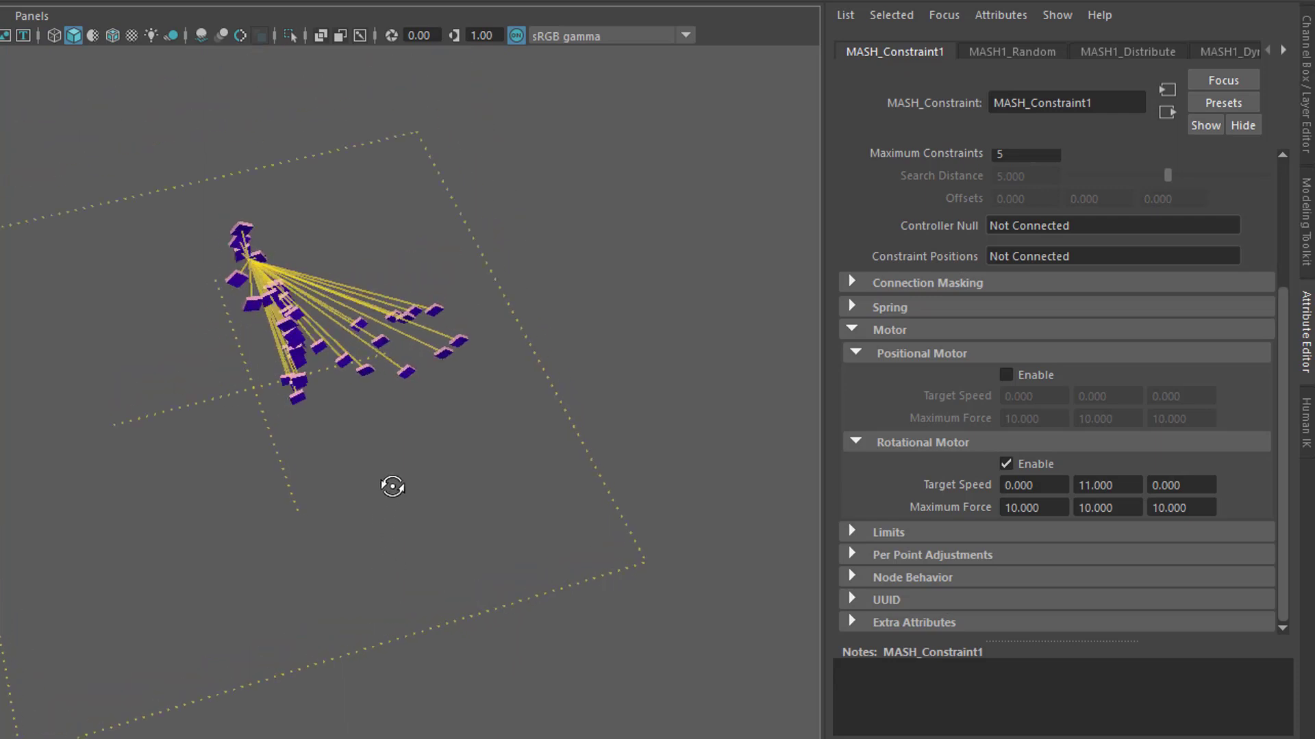
{"action": "left_click_drag", "start_coordinate": [392, 486], "coordinate": [425, 476], "text": "alt"}
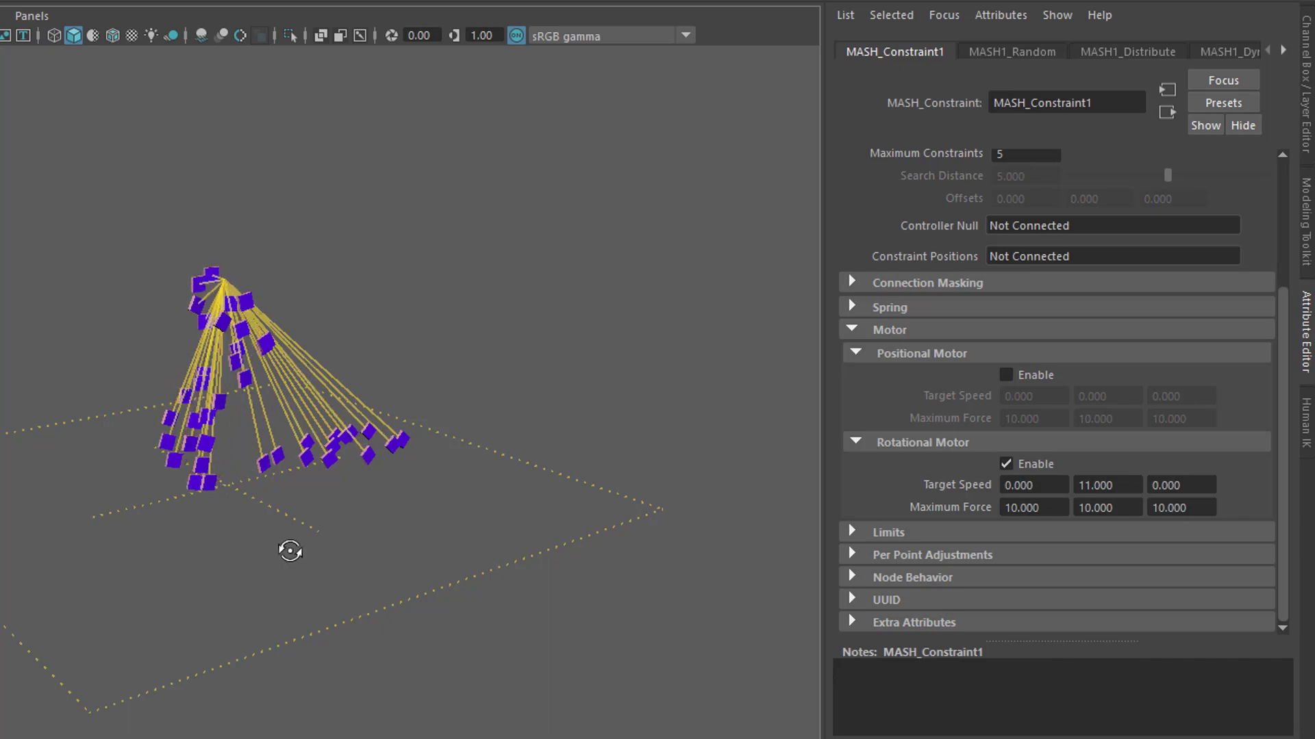
{"action": "left_click_drag", "start_coordinate": [281, 564], "coordinate": [385, 597], "text": "alt"}
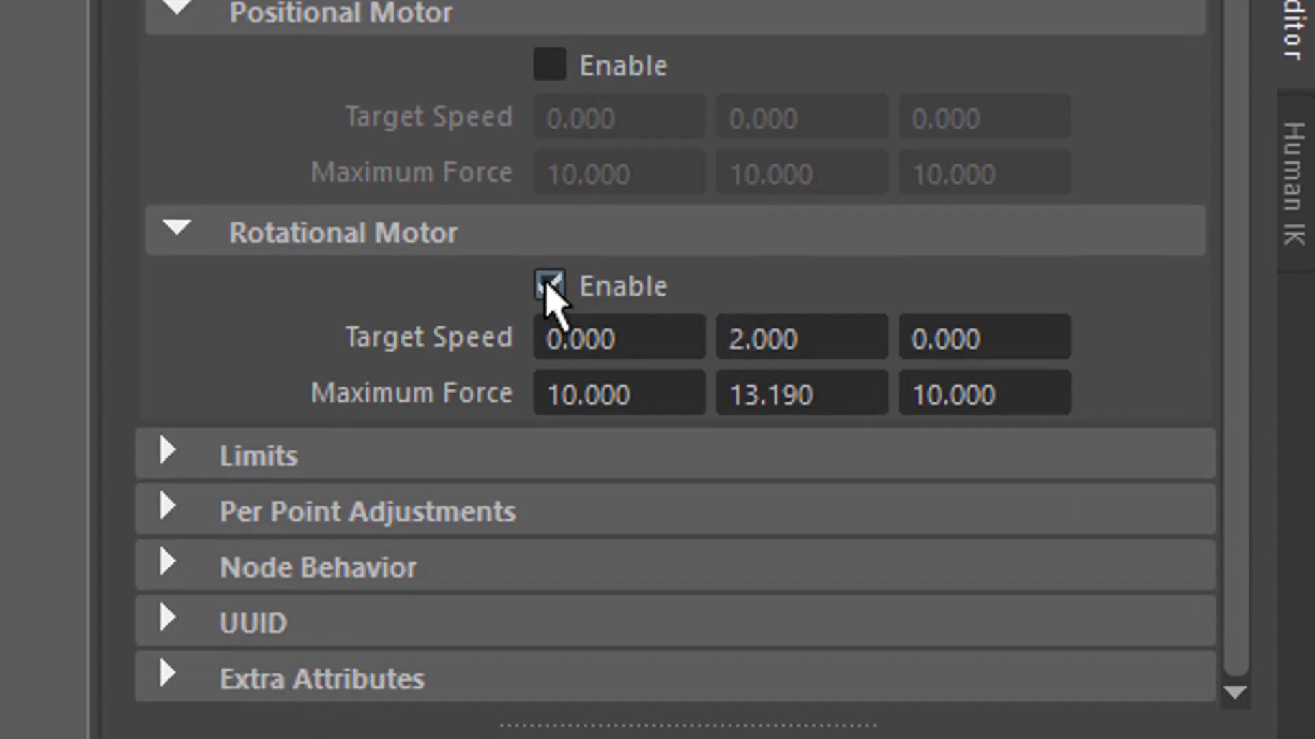
Disable the rotational motor and make MASH_Constraint1 breakable at threshold 2.0
{"action": "left_click", "coordinate": [550, 284]}
{"action": "left_click_drag", "start_coordinate": [1243, 383], "coordinate": [1236, 77]}
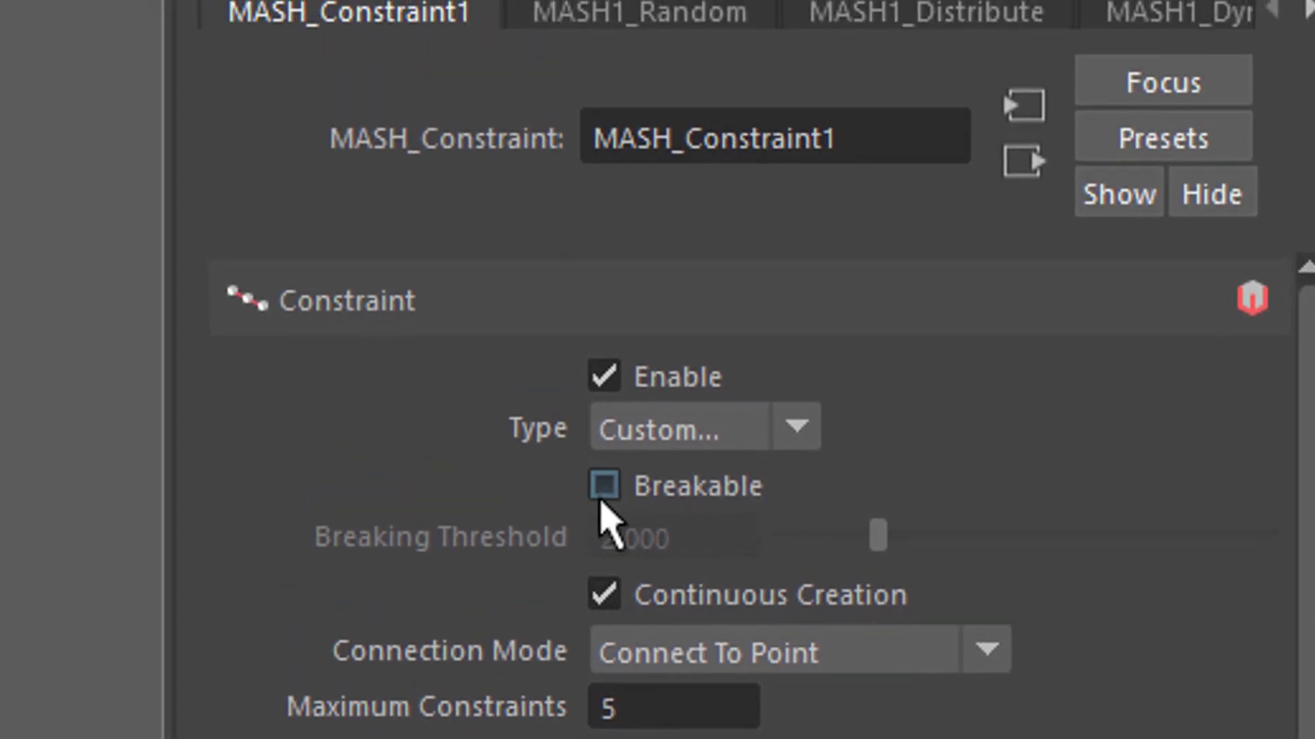
{"action": "left_click", "coordinate": [602, 499]}
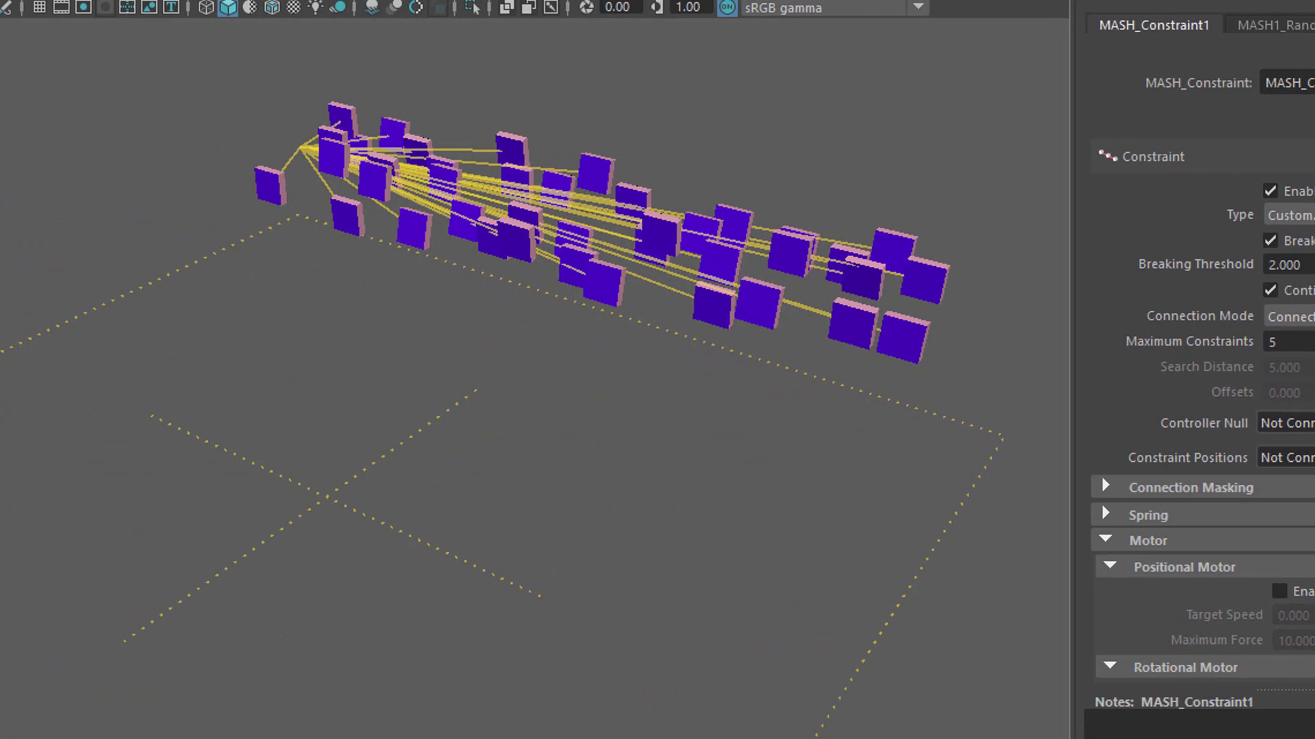
{"action": "left_click_drag", "start_coordinate": [1018, 630], "coordinate": [1097, 541], "text": "alt"}
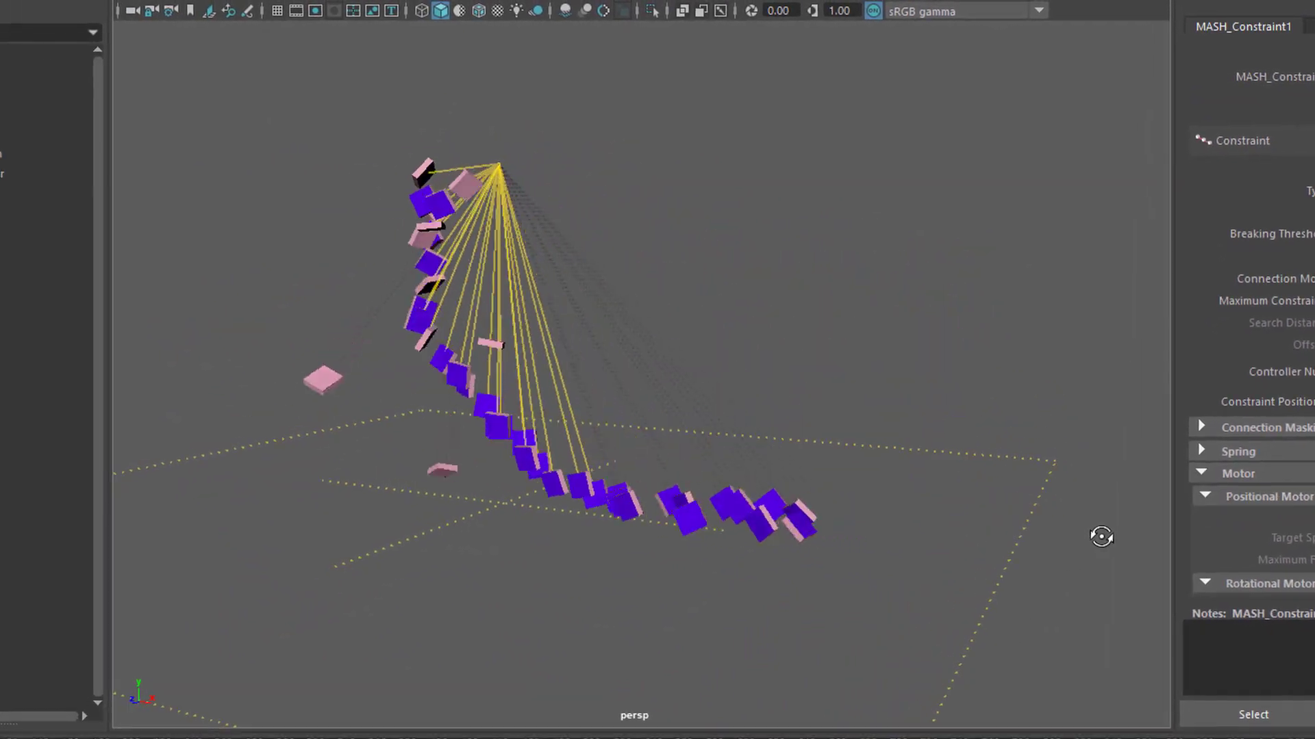